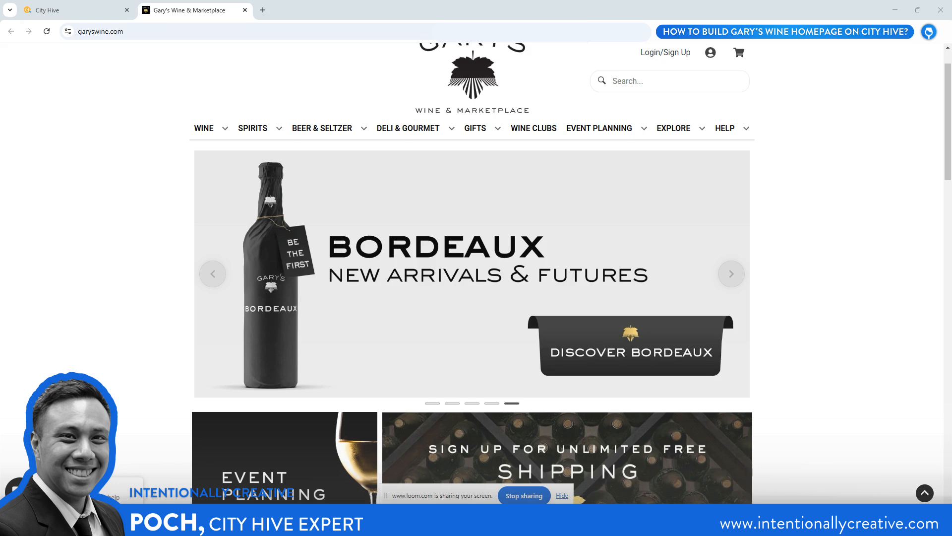
Switch to City Hive and start a new page from the Studio's Pages list
{"action": "left_click", "coordinate": [70, 12]}
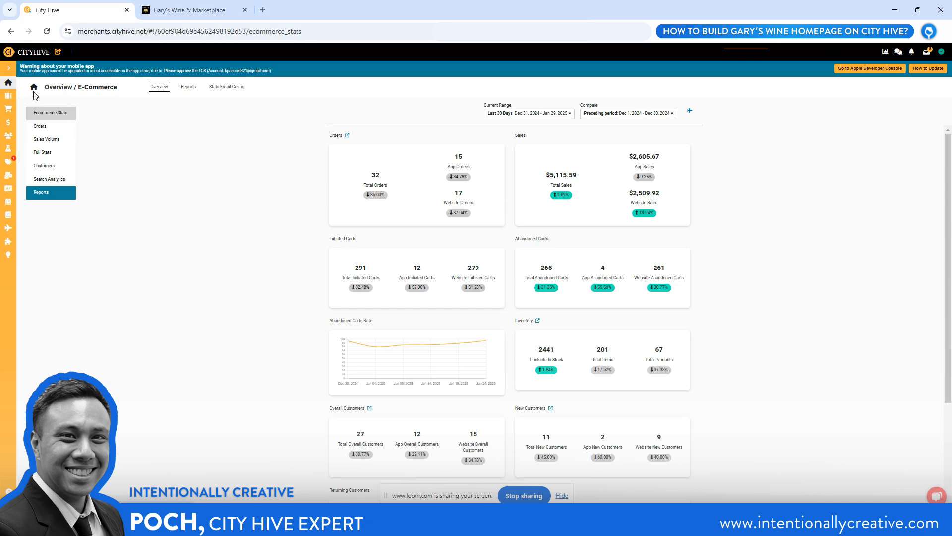
{"action": "mouse_move", "coordinate": [8, 152]}
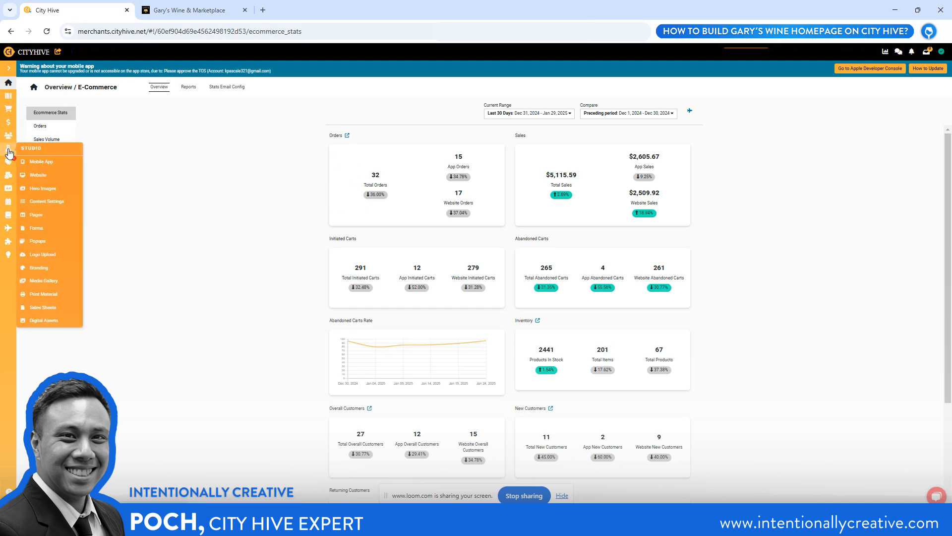
{"action": "left_click", "coordinate": [38, 214]}
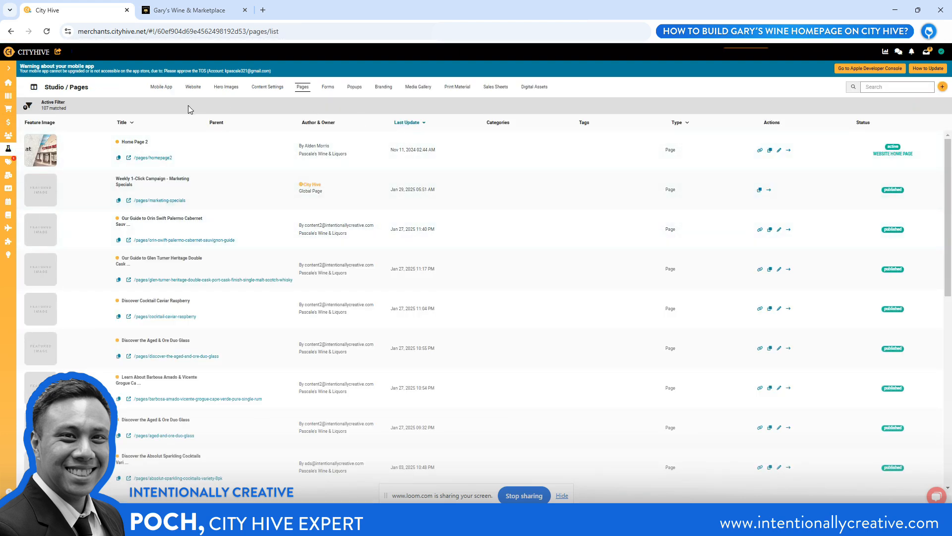
{"action": "left_click", "coordinate": [942, 90]}
{"action": "left_click", "coordinate": [943, 103]}
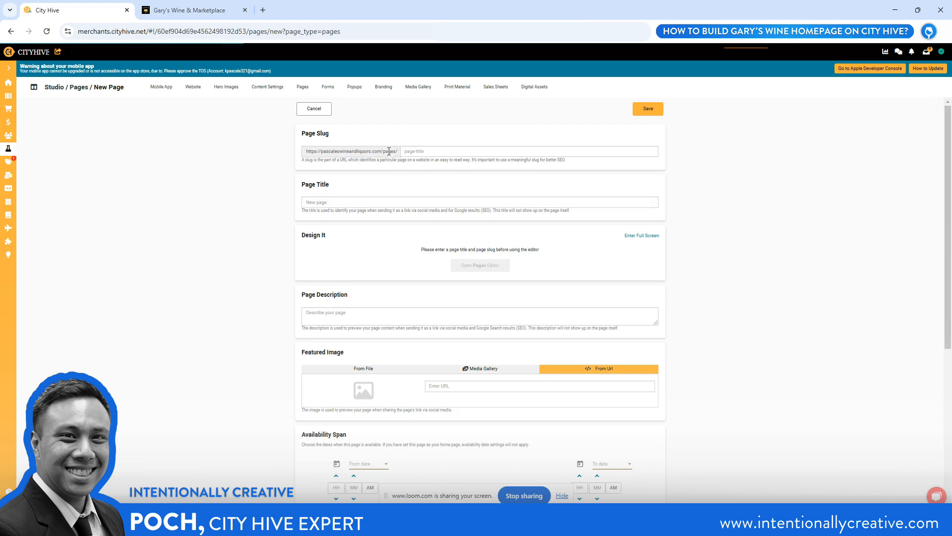
Set the page slug to test-build and the title and description to TEST BUILD, and open the page in the Pages editor
{"action": "left_click", "coordinate": [429, 151]}
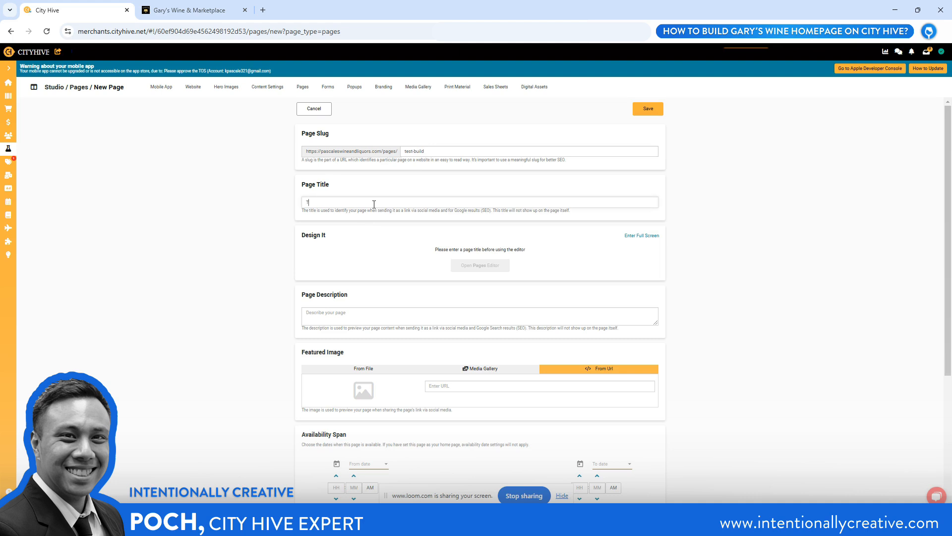
{"action": "type", "text": "UILD"}
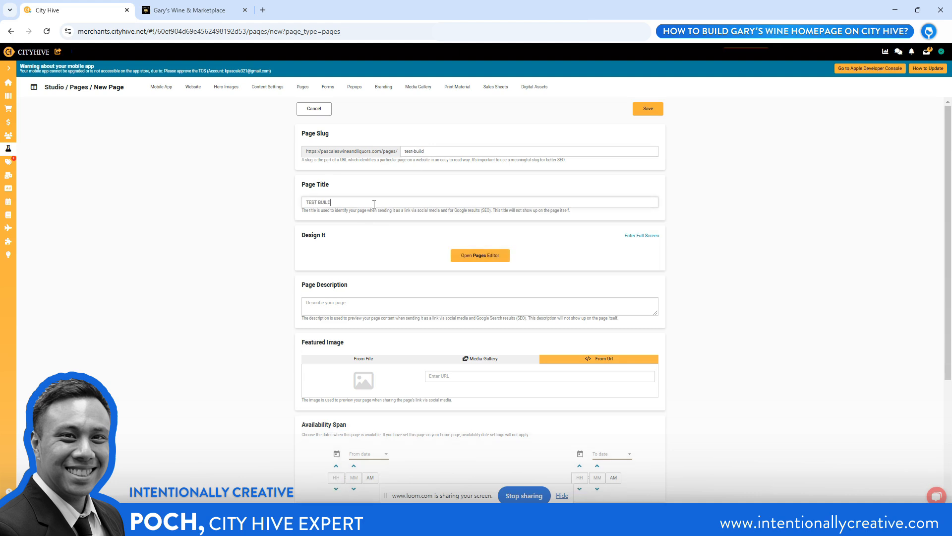
{"action": "key", "text": "ctrl+shift+Left"}
{"action": "key", "text": "ctrl+shift+Left"}
{"action": "key", "text": "ctrl+c"}
{"action": "left_click", "coordinate": [320, 309]}
{"action": "key", "text": "ctrl+v"}
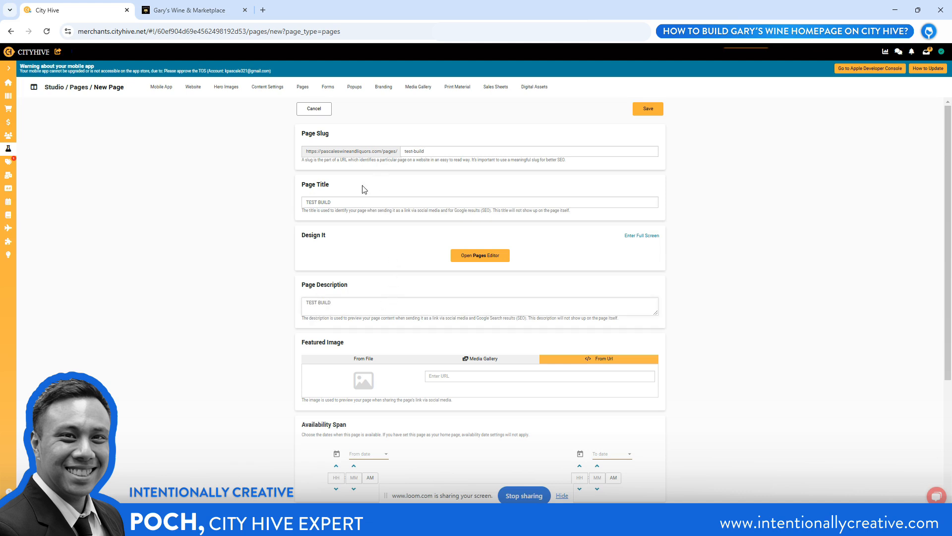
{"action": "left_click", "coordinate": [479, 258]}
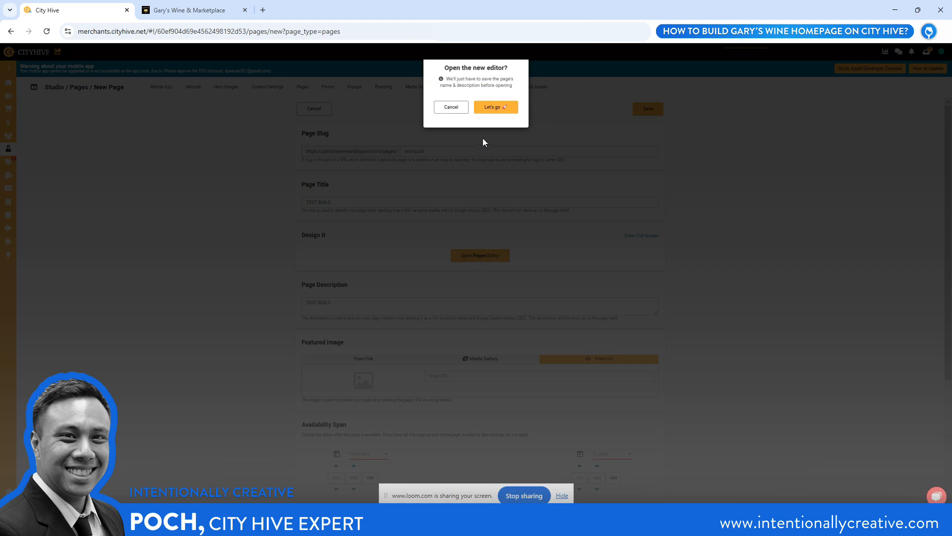
{"action": "left_click", "coordinate": [496, 108]}
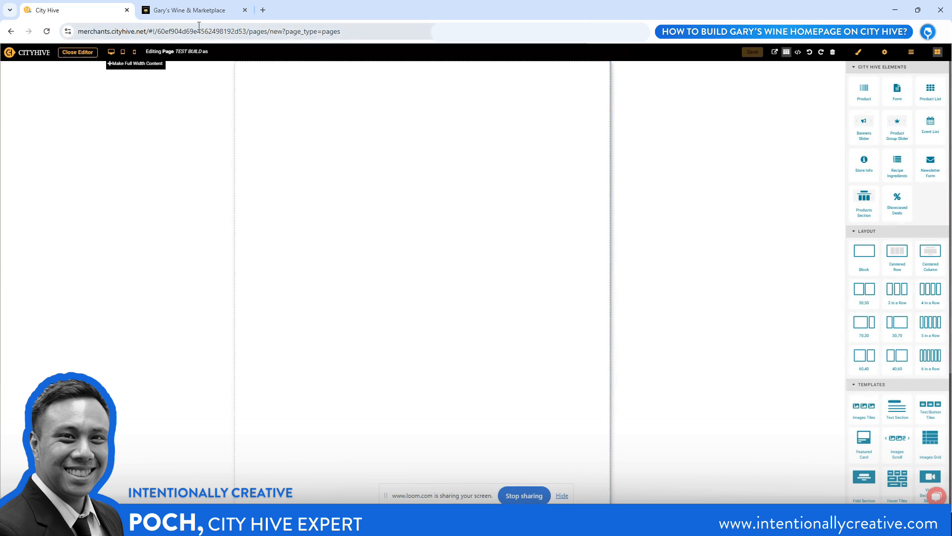
Look through the banner slider on the Gary's Wine & Marketplace homepage and return to the City Hive editor
{"action": "left_click", "coordinate": [191, 11]}
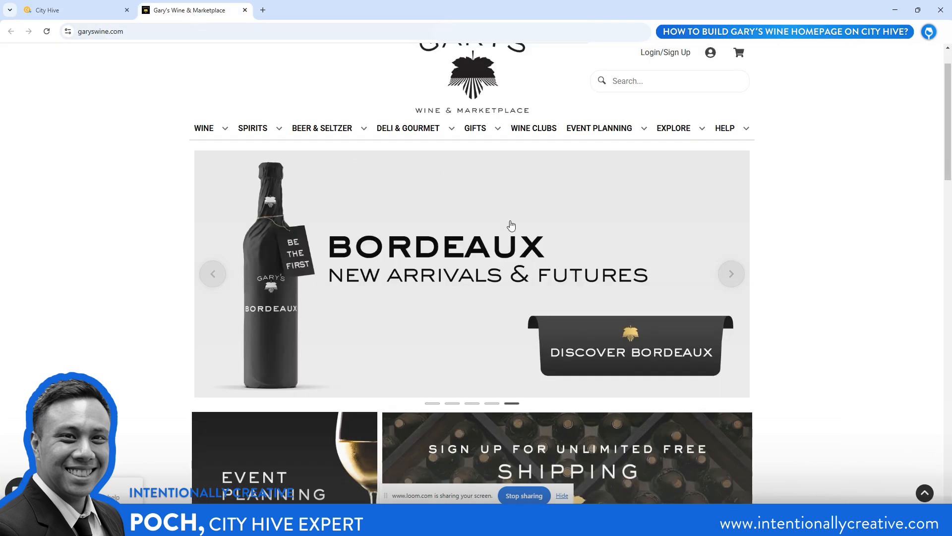
{"action": "left_click", "coordinate": [732, 273]}
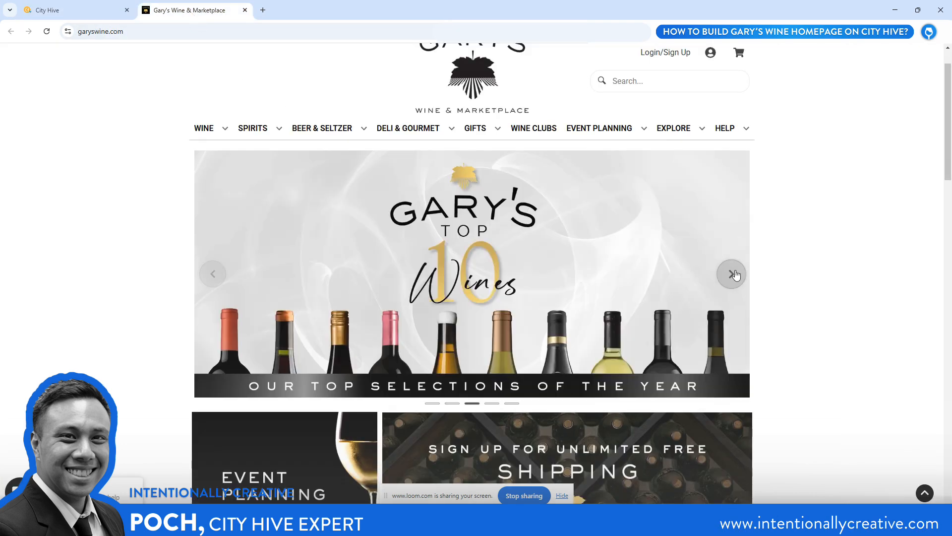
{"action": "left_click", "coordinate": [733, 274]}
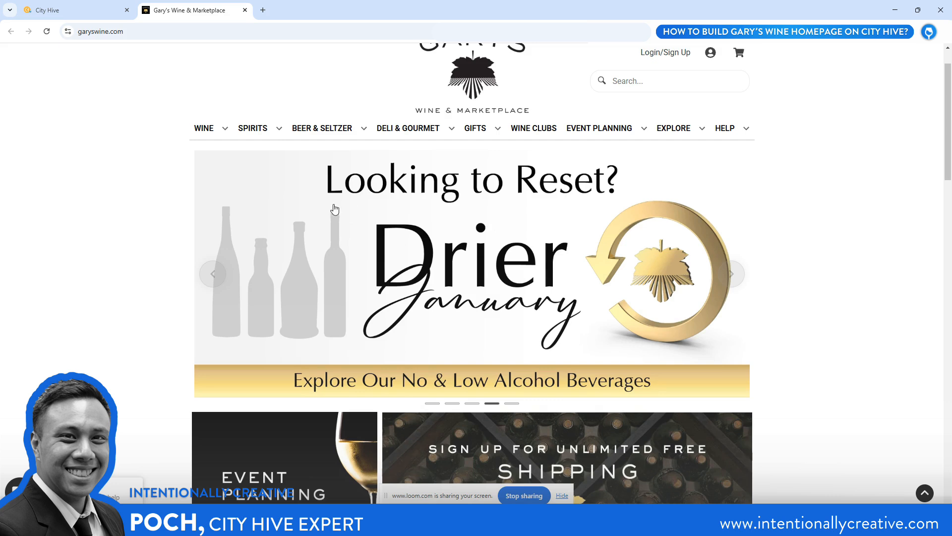
{"action": "left_click", "coordinate": [42, 11]}
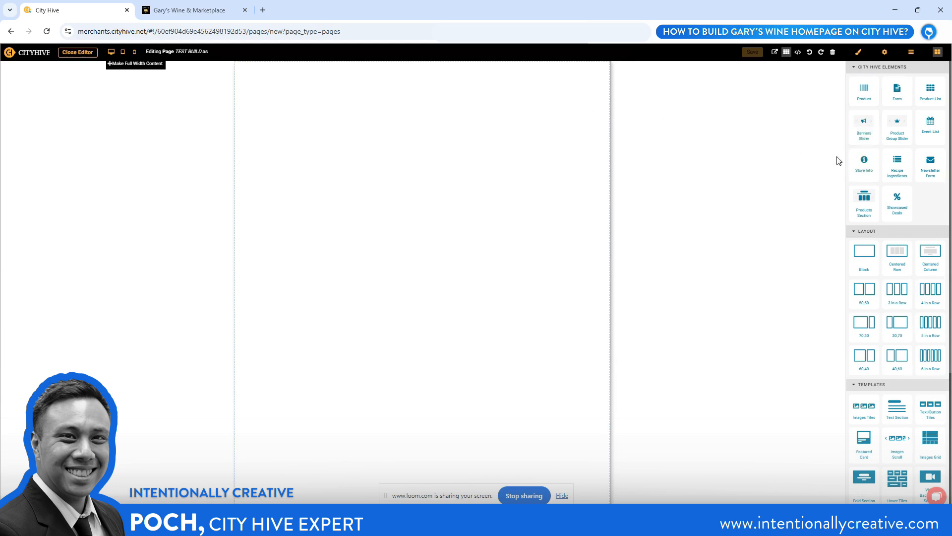
Place a basic Image element at the top of the empty page
{"action": "mouse_move", "coordinate": [867, 125]}
{"action": "left_mouse_down"}
{"action": "mouse_move", "coordinate": [538, 105]}
{"action": "mouse_move", "coordinate": [488, 112]}
{"action": "mouse_move", "coordinate": [666, 97]}
{"action": "mouse_move", "coordinate": [878, 125]}
{"action": "mouse_move", "coordinate": [871, 137]}
{"action": "left_mouse_up"}
{"action": "scroll", "coordinate": [885, 172], "scroll_direction": "down", "scroll_amount": 1}
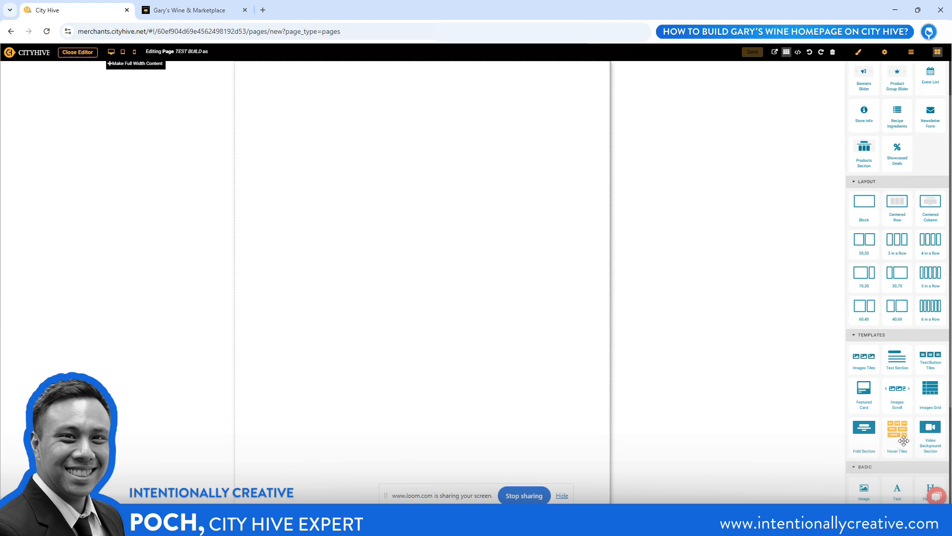
{"action": "left_click_drag", "start_coordinate": [864, 490], "coordinate": [438, 126]}
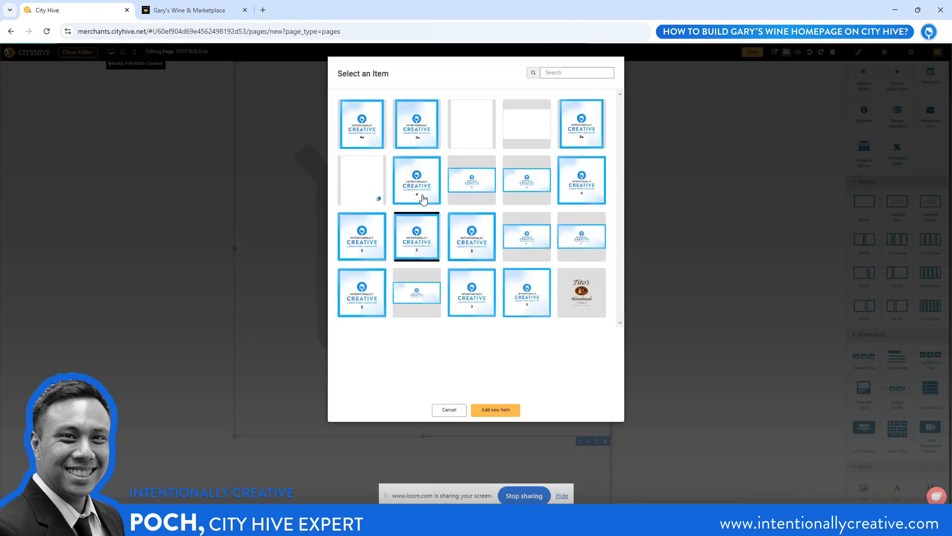
Upload the wide Intentionally Creative banner 1 from a file as a new media item and insert it into the Image element
{"action": "left_click", "coordinate": [496, 410]}
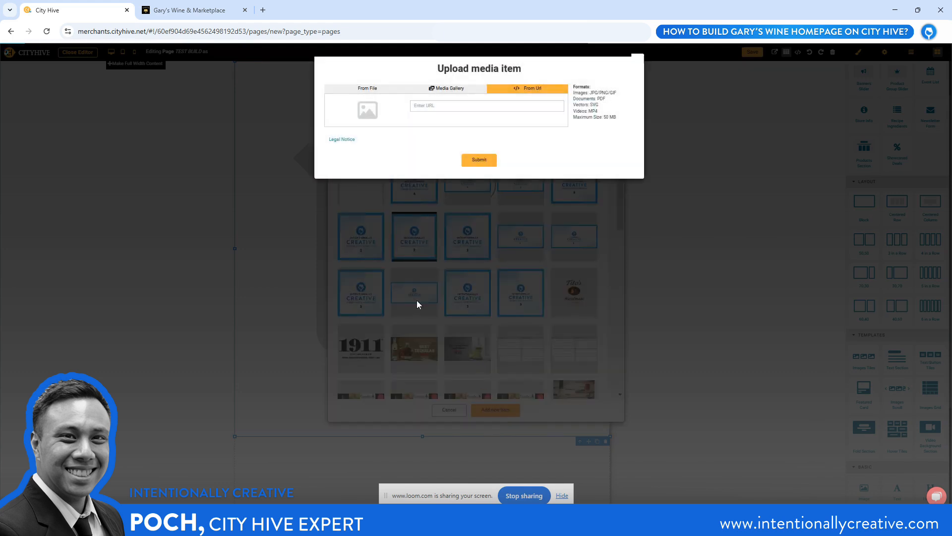
{"action": "left_click", "coordinate": [365, 88]}
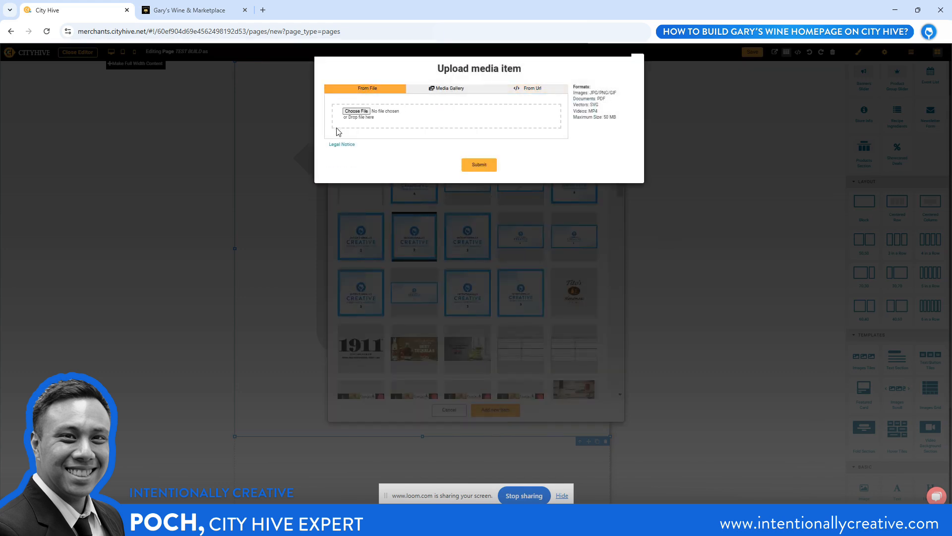
{"action": "left_click", "coordinate": [358, 114]}
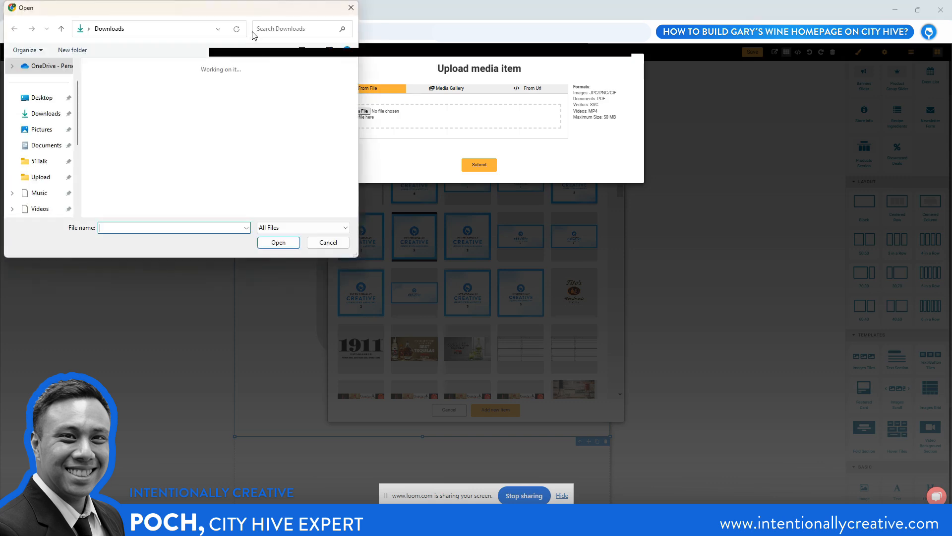
{"action": "left_click_drag", "start_coordinate": [247, 11], "coordinate": [951, 243]}
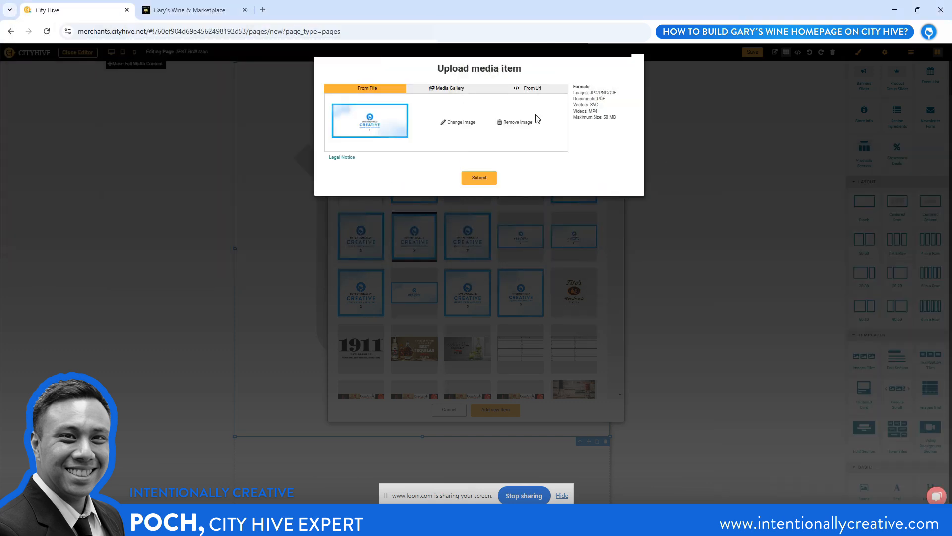
{"action": "left_click", "coordinate": [479, 178]}
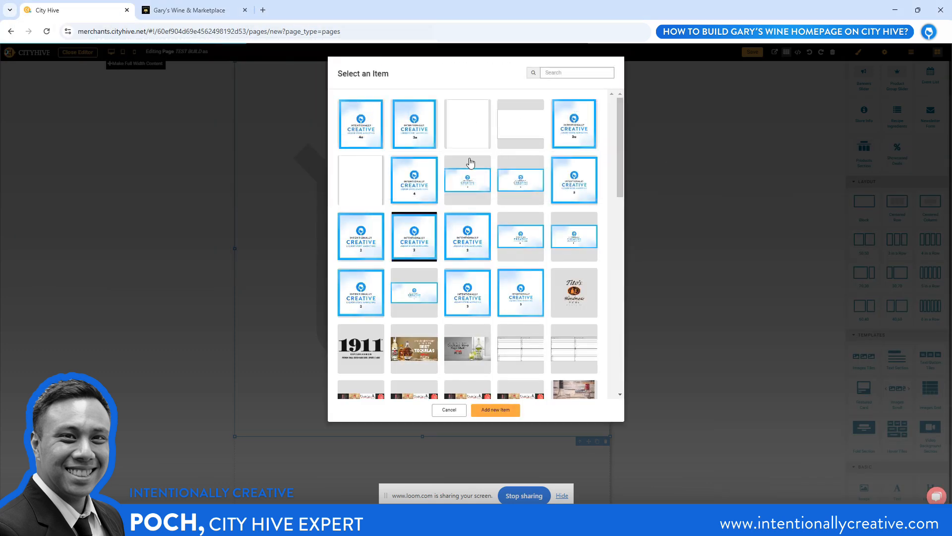
{"action": "left_click", "coordinate": [365, 158]}
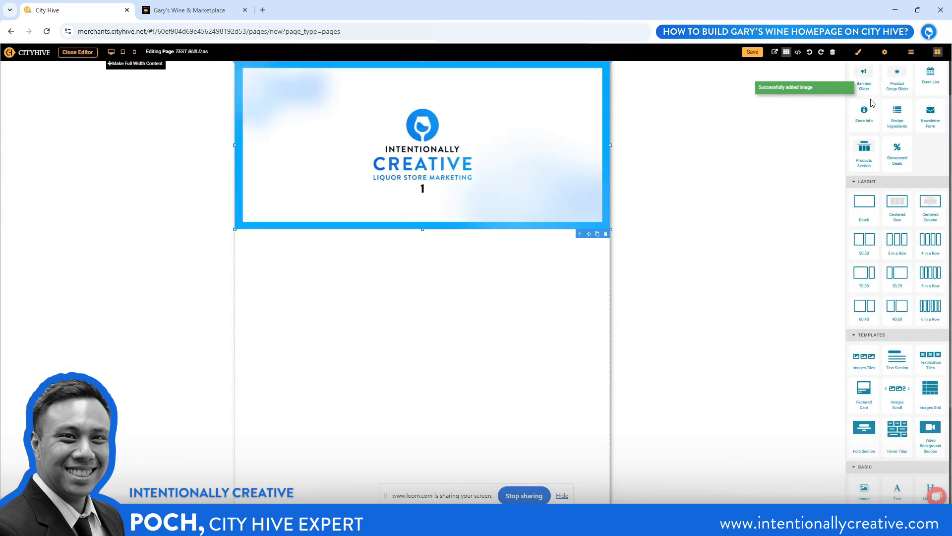
Examine the narrow and wide promotional tiles below the Gary's Wine banner and compare them with the City Hive layout options
{"action": "scroll", "coordinate": [858, 162], "scroll_direction": "up", "scroll_amount": 1}
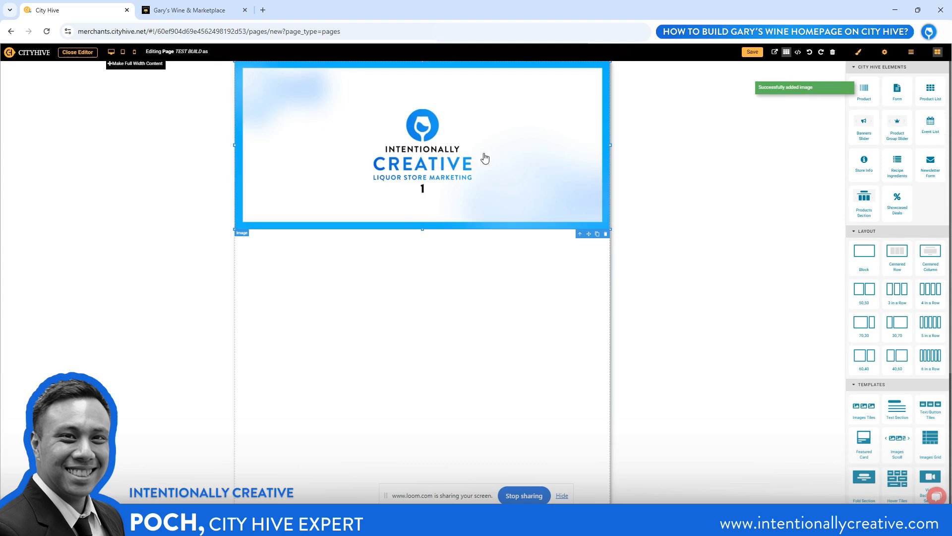
{"action": "left_click", "coordinate": [184, 11]}
{"action": "scroll", "coordinate": [475, 242], "scroll_direction": "down", "scroll_amount": 4}
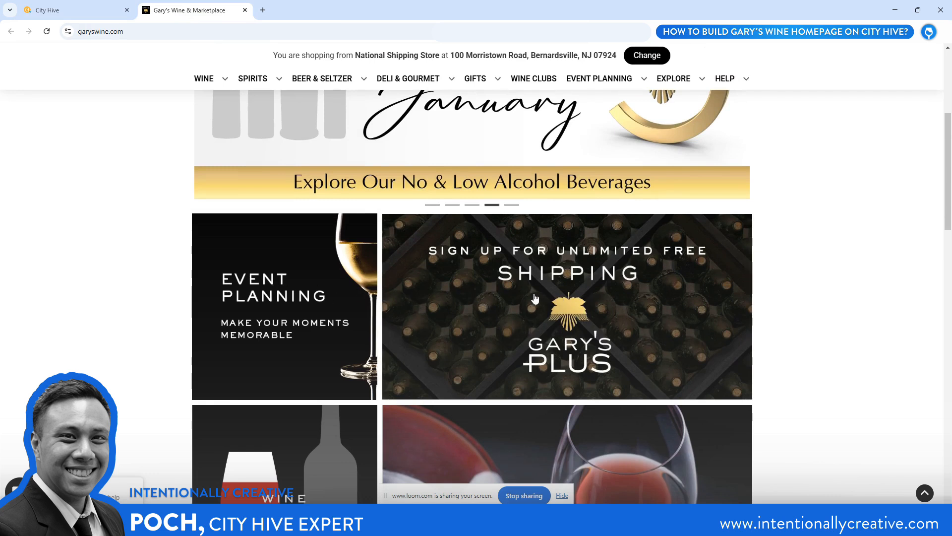
{"action": "left_click", "coordinate": [92, 11]}
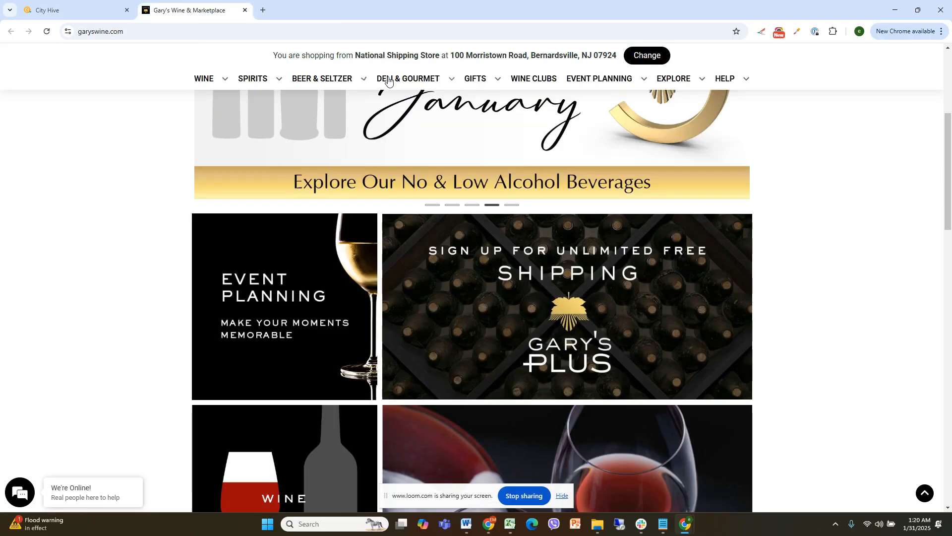
{"action": "left_click", "coordinate": [187, 11]}
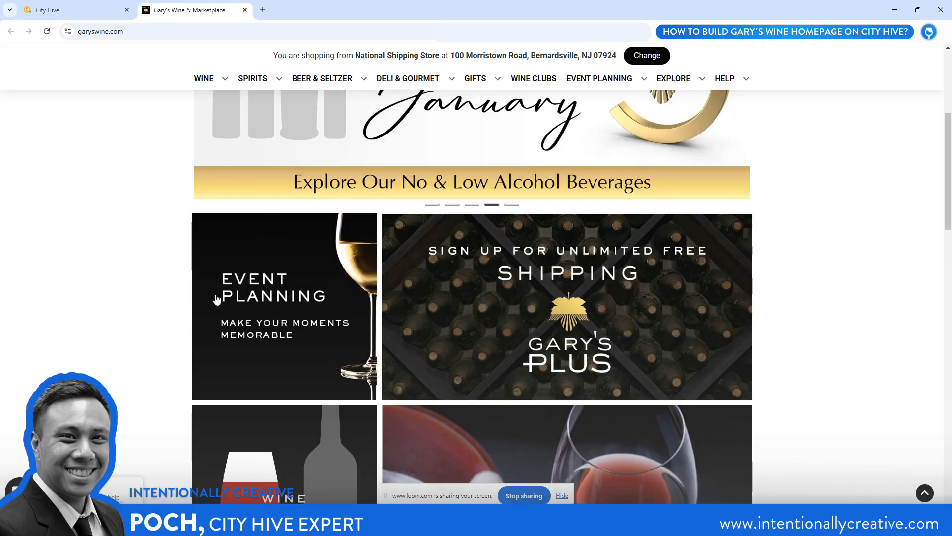
{"action": "left_click", "coordinate": [75, 11]}
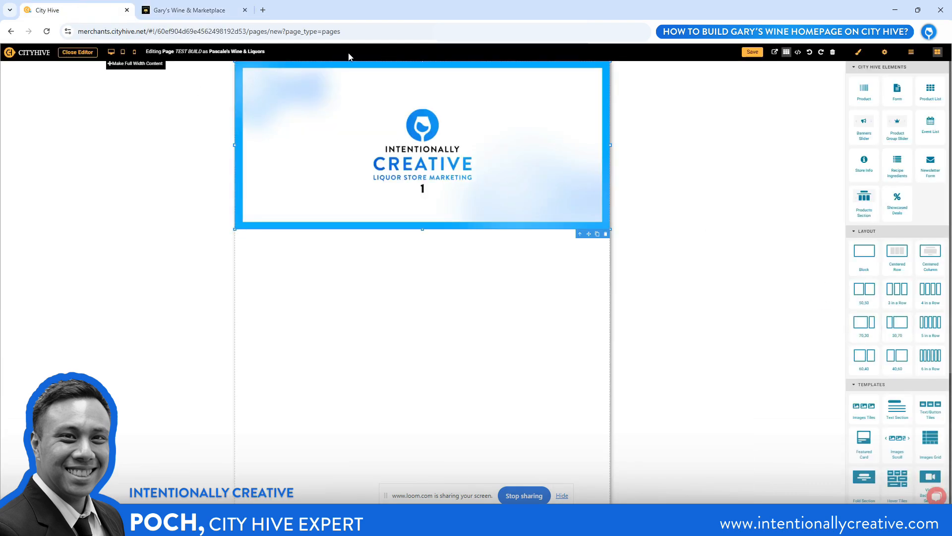
{"action": "left_click", "coordinate": [184, 11]}
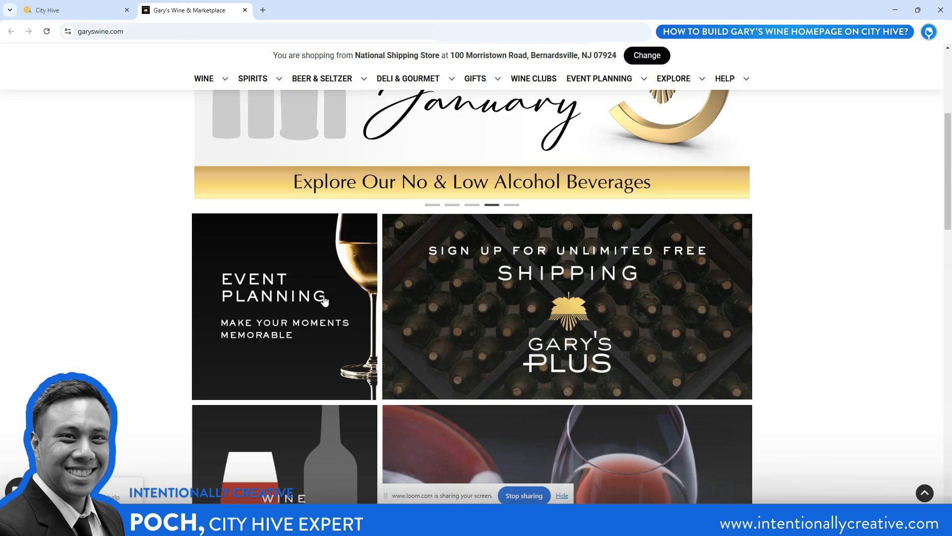
{"action": "left_click", "coordinate": [57, 10]}
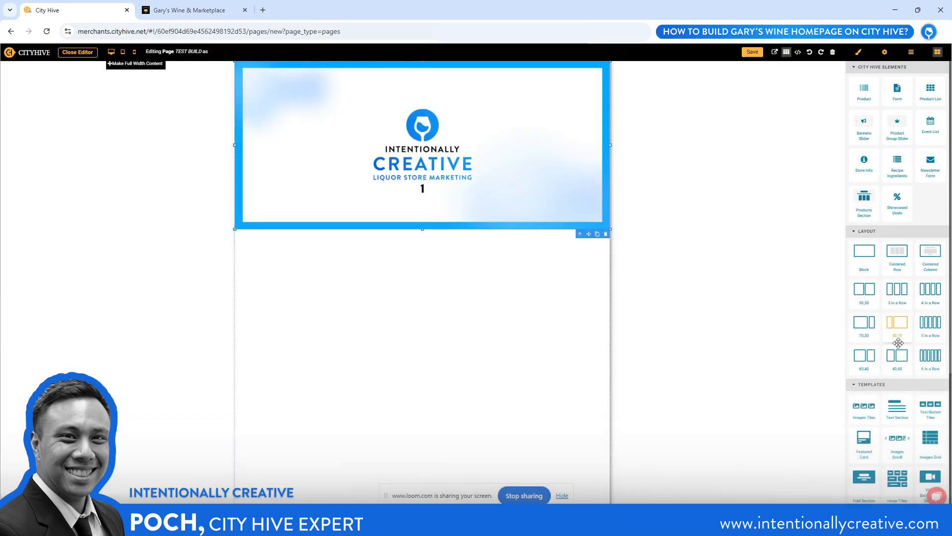
Add a 30,70 layout row beneath the banner image, delete its surplus third column, and compare it with the Gary's Wine tiles
{"action": "left_click_drag", "start_coordinate": [898, 330], "coordinate": [456, 285]}
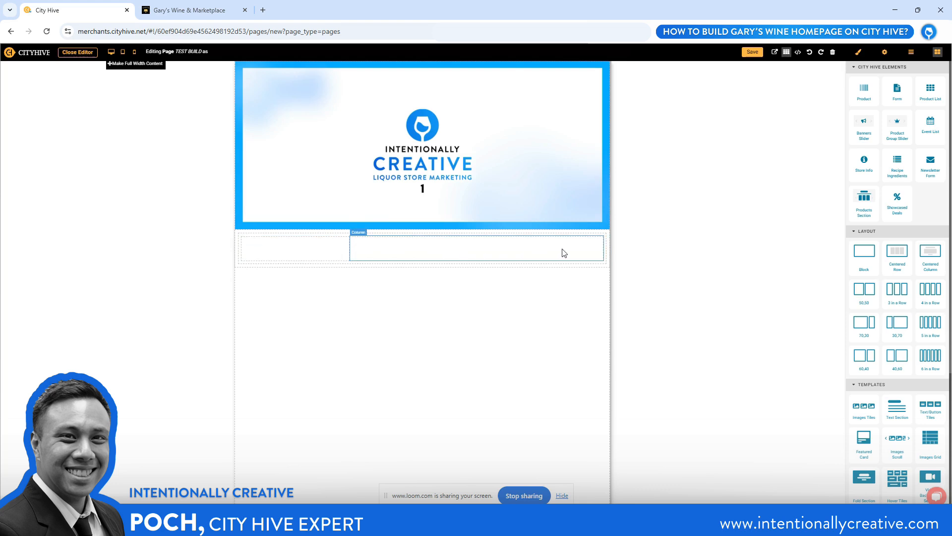
{"action": "left_click", "coordinate": [239, 249]}
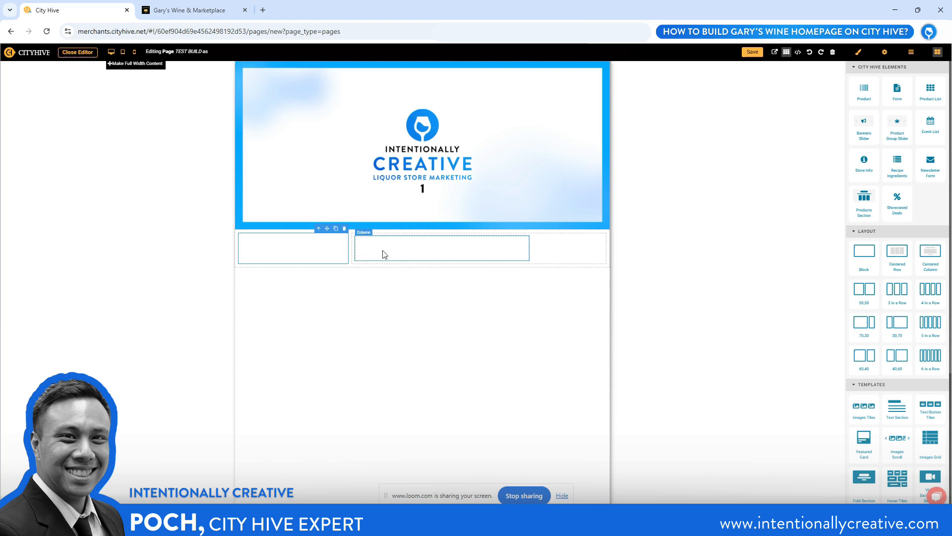
{"action": "left_click", "coordinate": [354, 256]}
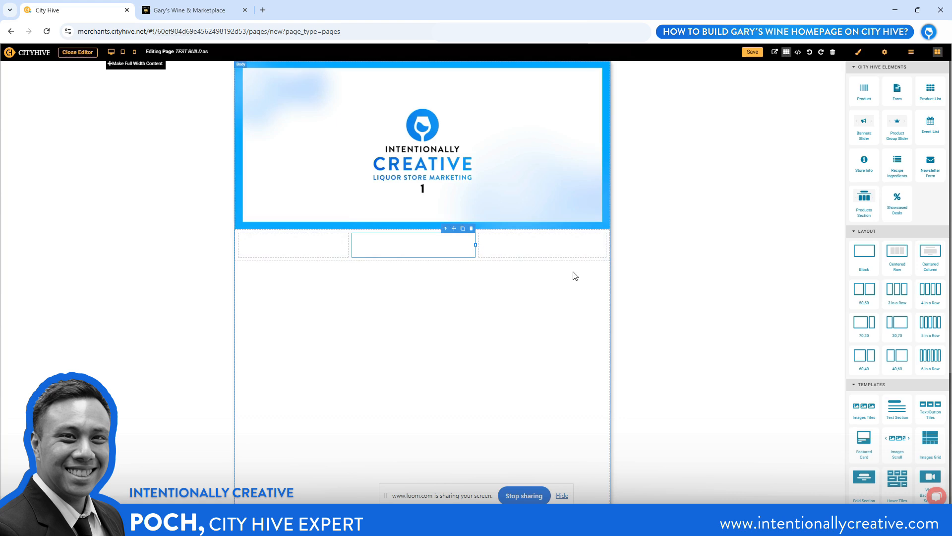
{"action": "left_click", "coordinate": [554, 254]}
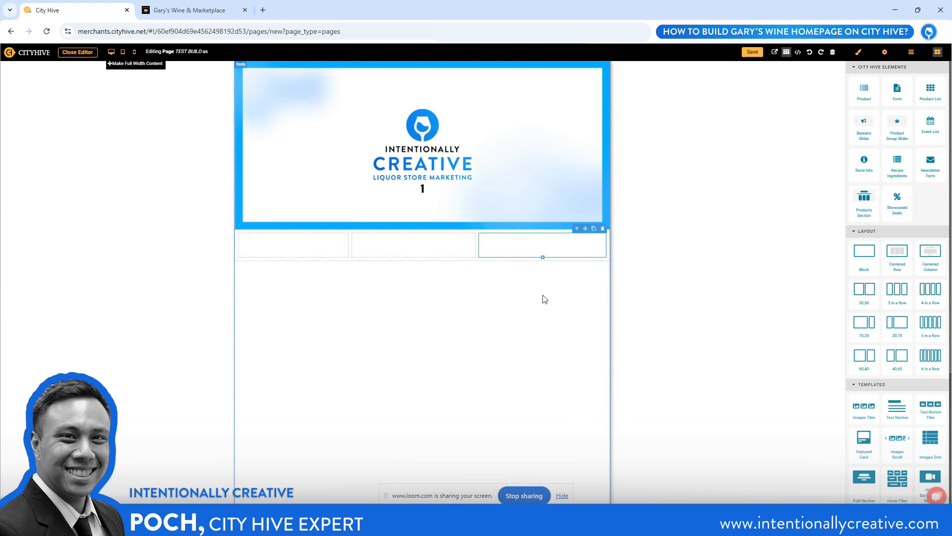
{"action": "left_click", "coordinate": [603, 228]}
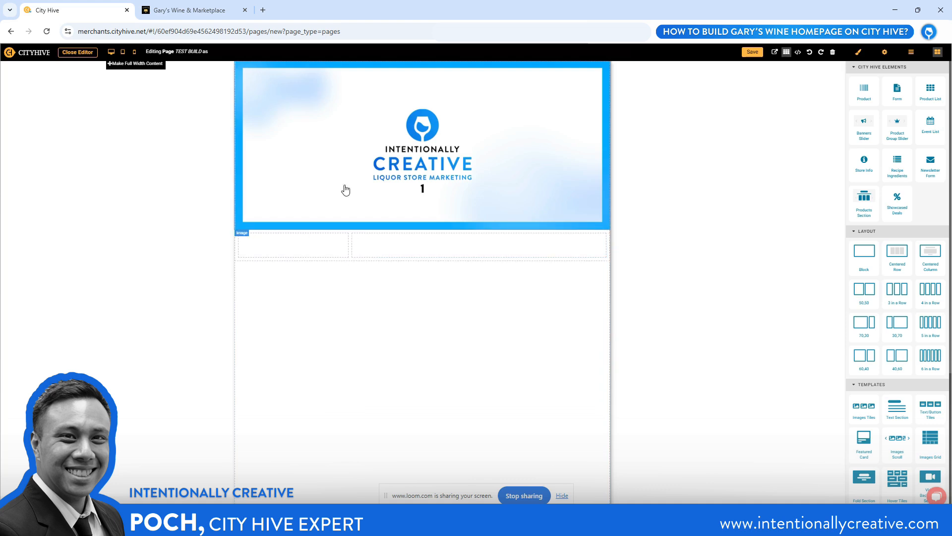
{"action": "left_click", "coordinate": [193, 10]}
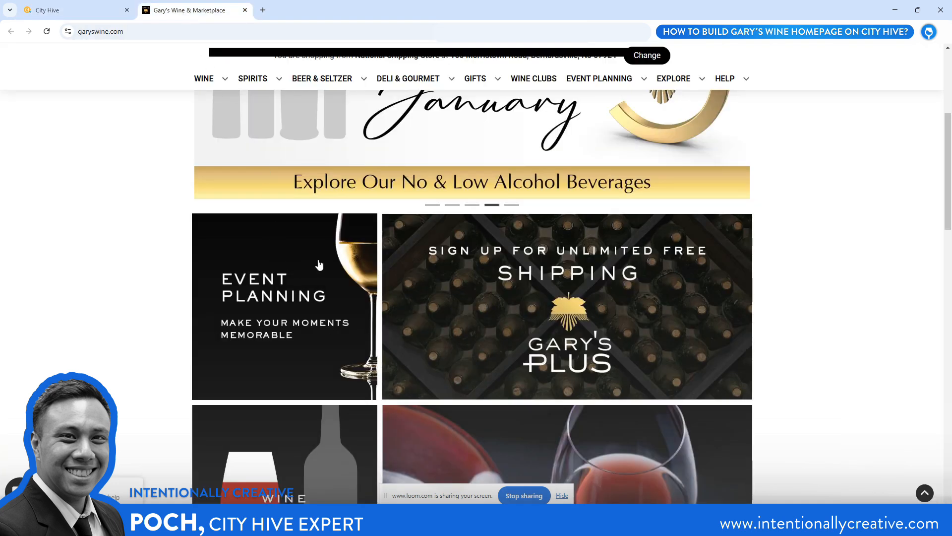
{"action": "left_click", "coordinate": [55, 9]}
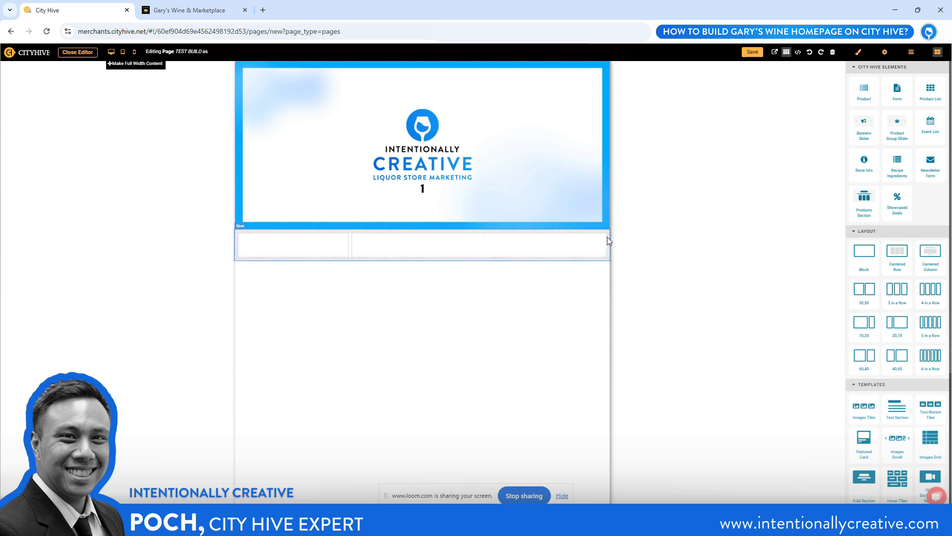
Set the left and right padding of the 30,70 row beneath the banner to 0 px
{"action": "left_click", "coordinate": [438, 230]}
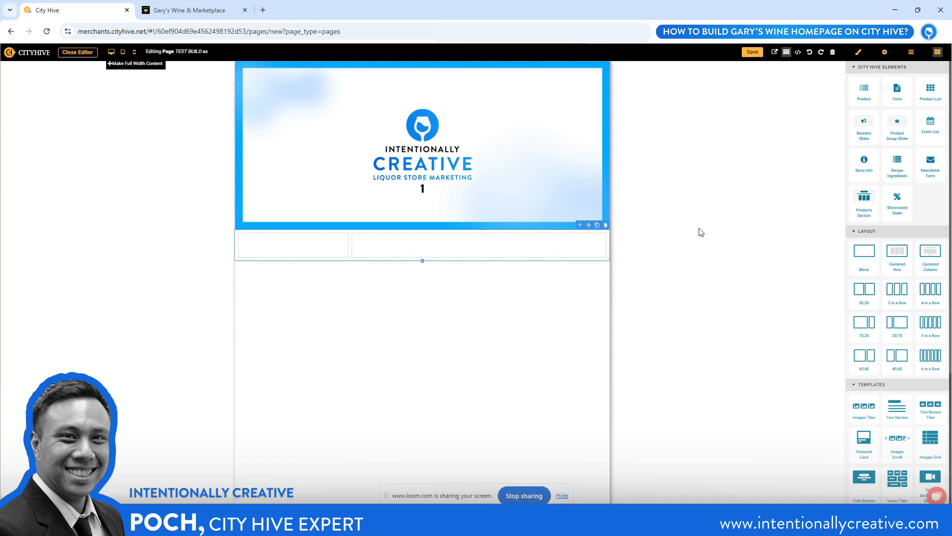
{"action": "left_click", "coordinate": [859, 52]}
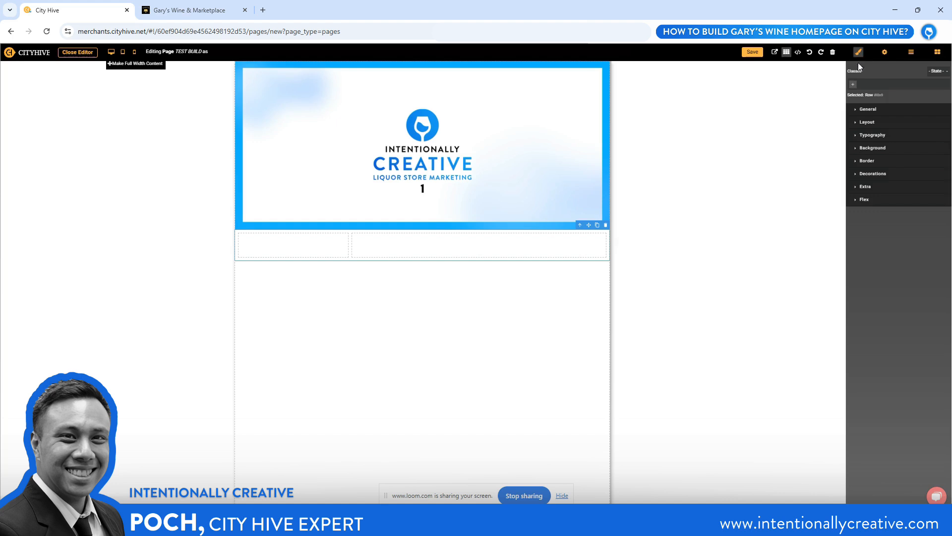
{"action": "left_click", "coordinate": [856, 124]}
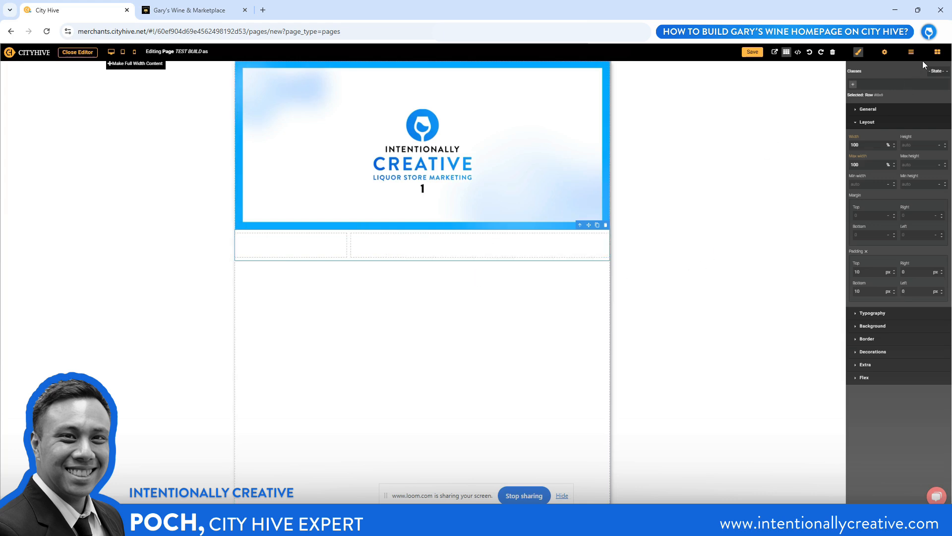
Place a basic Image element in the narrow column of the 30,70 row
{"action": "left_click", "coordinate": [937, 55]}
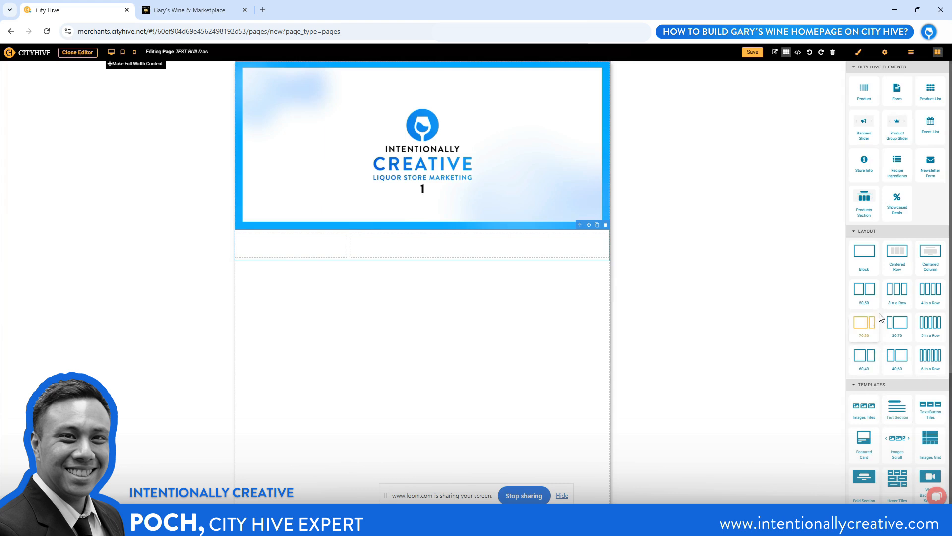
{"action": "scroll", "coordinate": [890, 291], "scroll_direction": "down", "scroll_amount": 2}
{"action": "scroll", "coordinate": [891, 290], "scroll_direction": "up", "scroll_amount": 2}
{"action": "scroll", "coordinate": [895, 156], "scroll_direction": "down", "scroll_amount": 3}
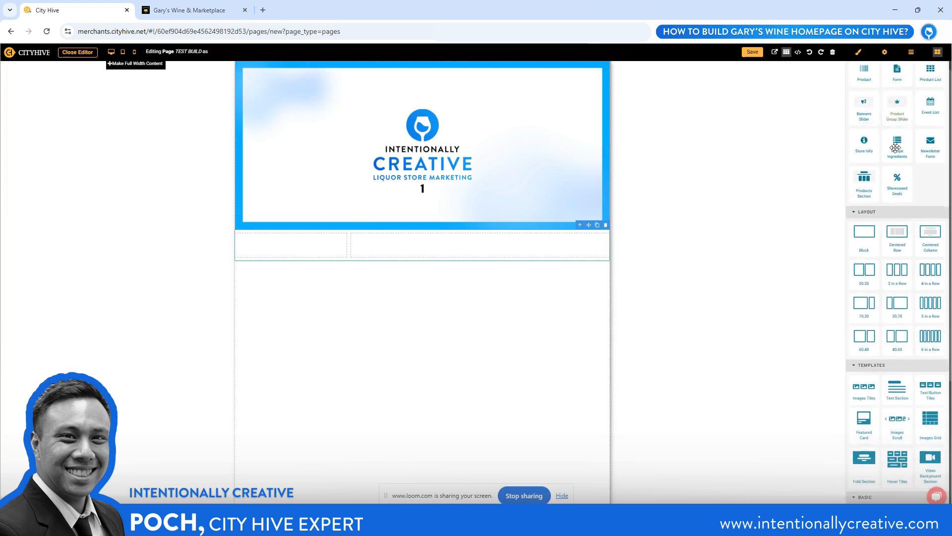
{"action": "scroll", "coordinate": [895, 156], "scroll_direction": "down", "scroll_amount": 1}
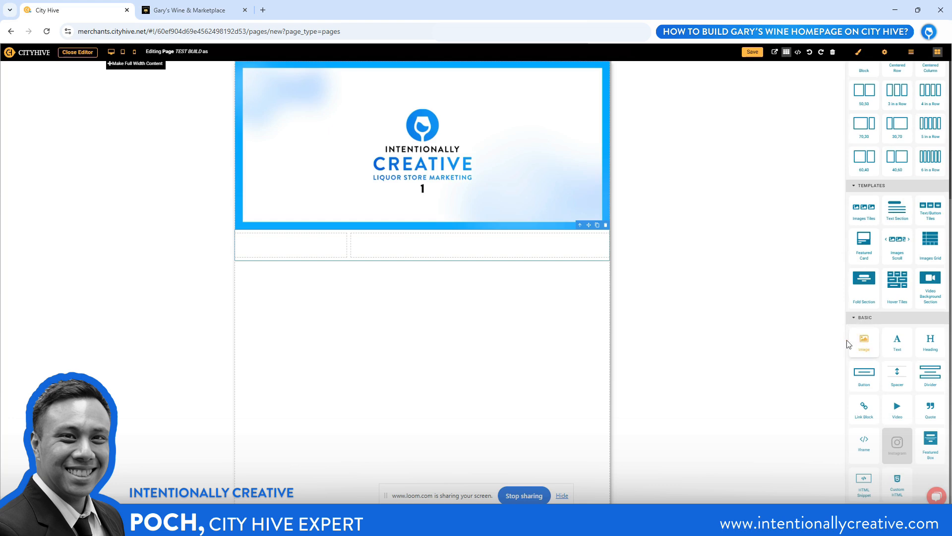
{"action": "left_click_drag", "start_coordinate": [862, 343], "coordinate": [313, 244]}
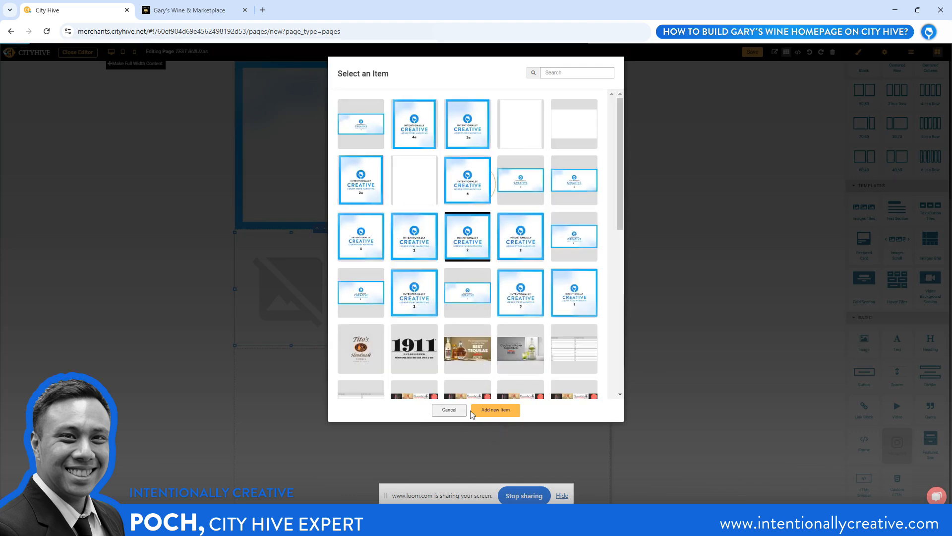
Upload file 2a from the YouTube - Assets folder as a new media item and insert it into the narrow column's Image element
{"action": "left_click", "coordinate": [490, 411]}
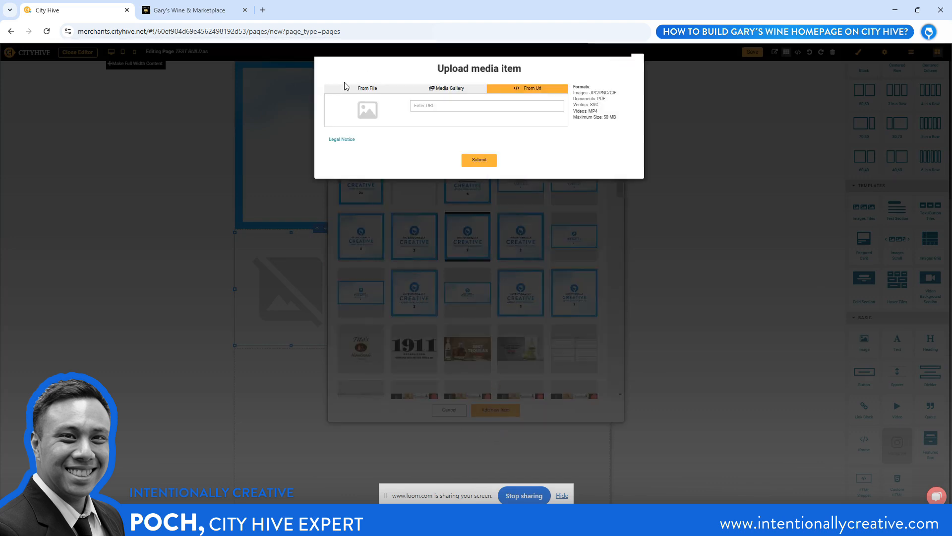
{"action": "left_click", "coordinate": [360, 91]}
{"action": "left_click", "coordinate": [357, 111]}
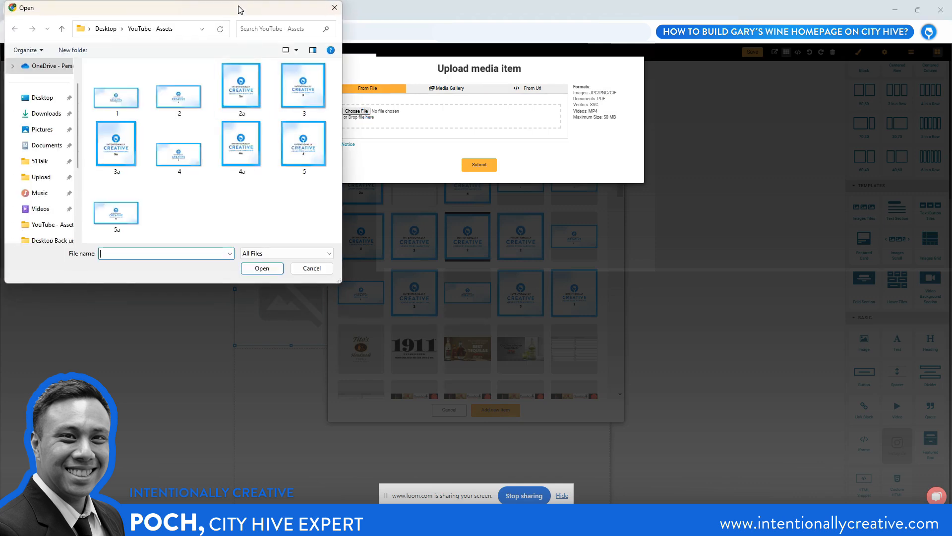
{"action": "left_click_drag", "start_coordinate": [239, 10], "coordinate": [273, 35]}
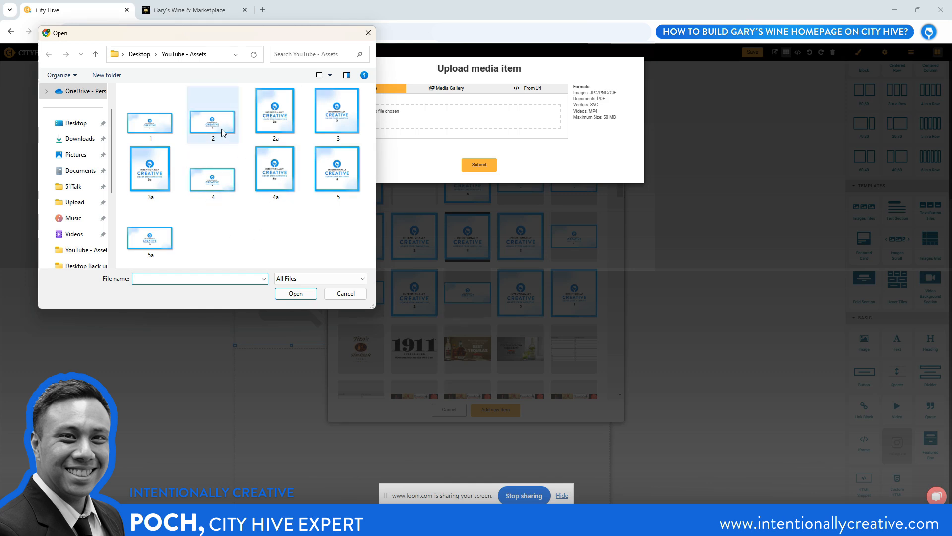
{"action": "left_click", "coordinate": [273, 118]}
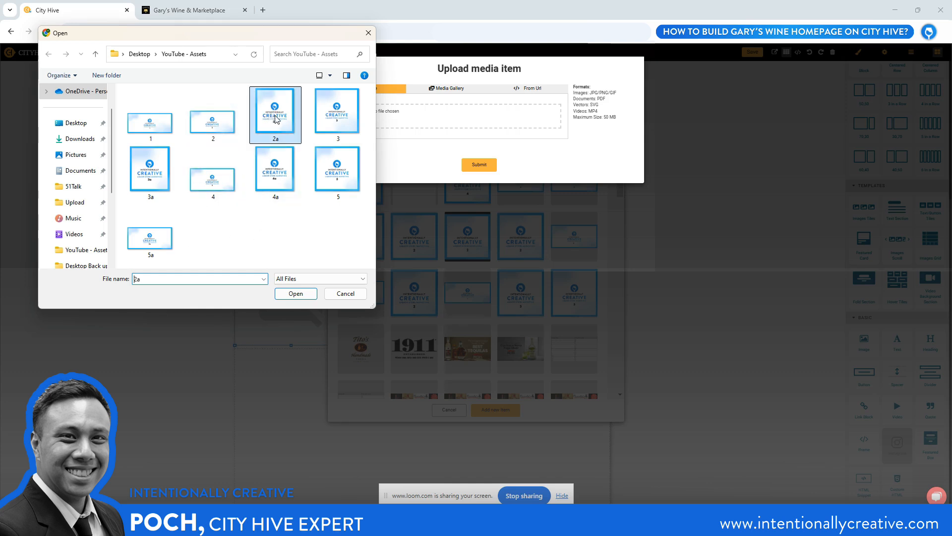
{"action": "left_click", "coordinate": [298, 296]}
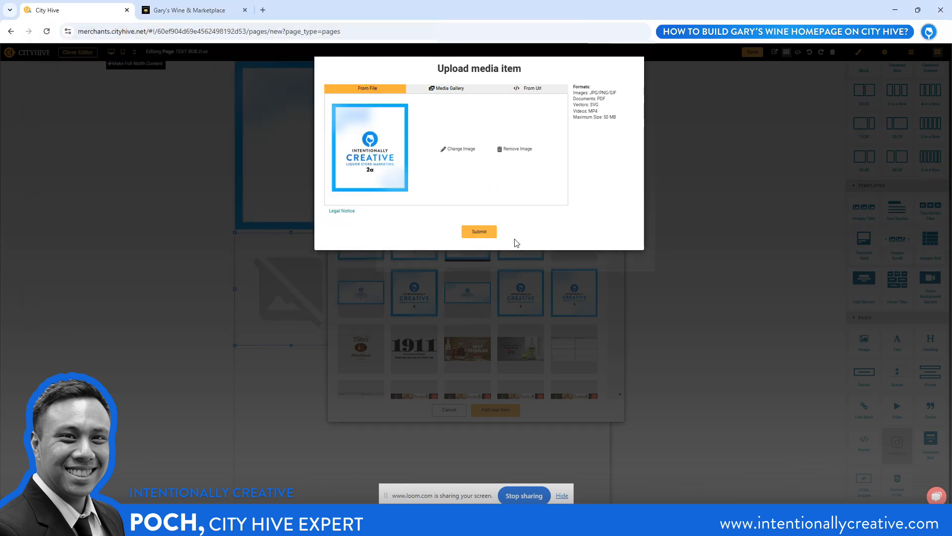
{"action": "left_click", "coordinate": [479, 232]}
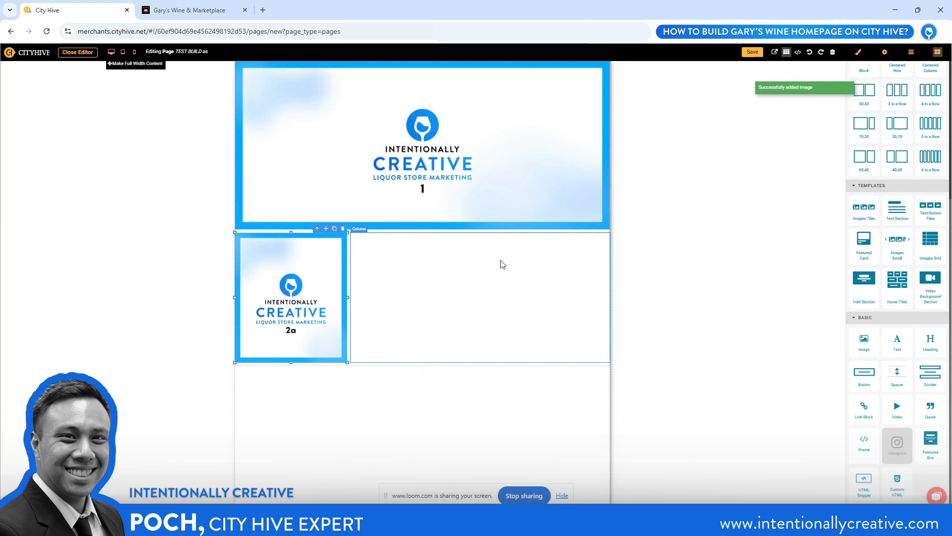
Place an Image element in the wide column and fill it with file 2, uploaded from YouTube - Assets as a new media item
{"action": "left_click", "coordinate": [519, 300]}
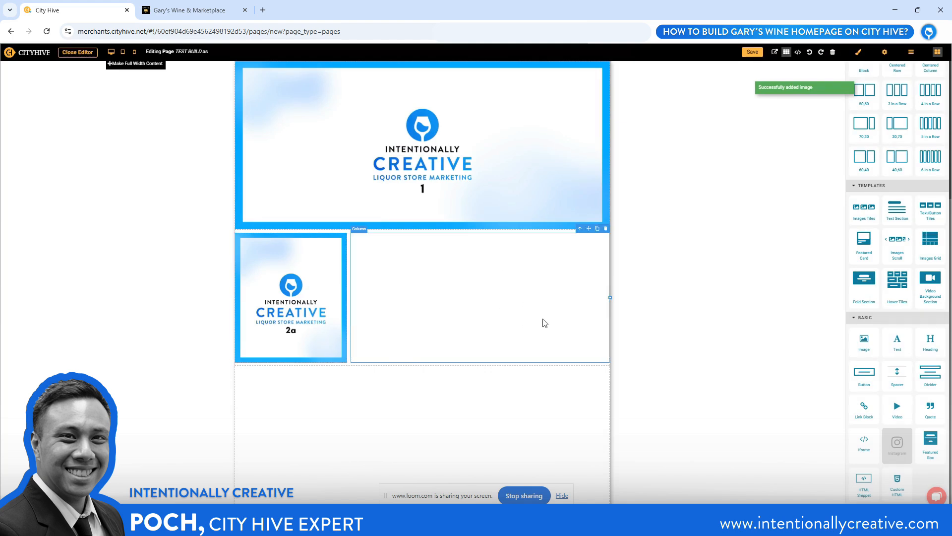
{"action": "left_click_drag", "start_coordinate": [864, 341], "coordinate": [514, 300]}
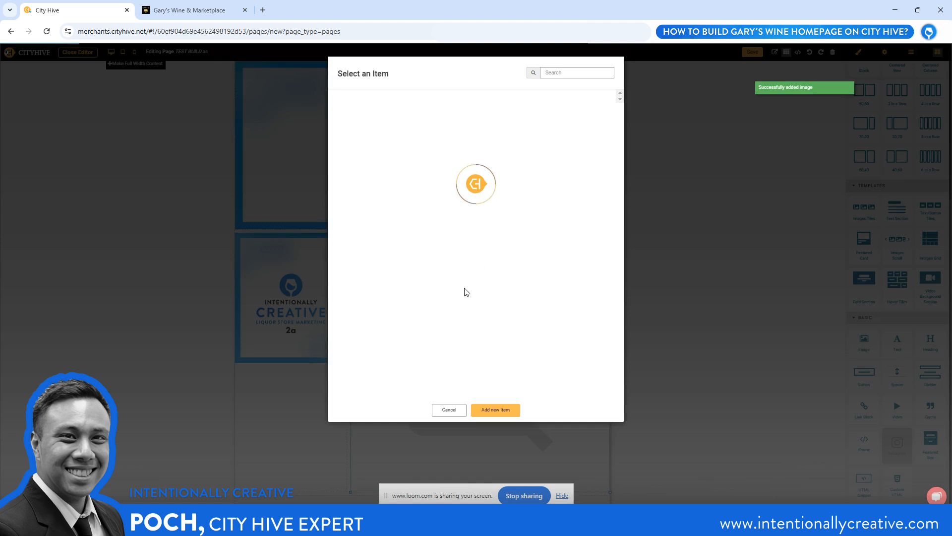
{"action": "left_click", "coordinate": [486, 411]}
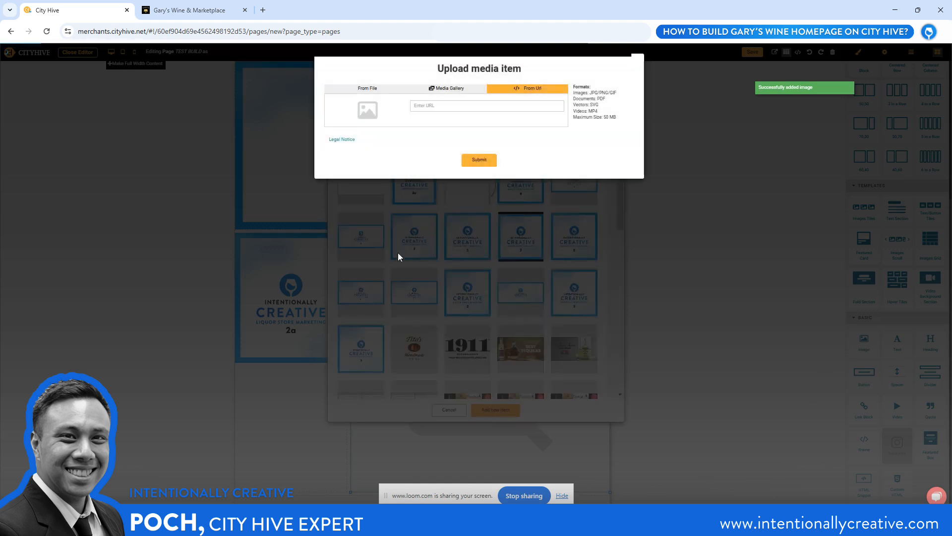
{"action": "left_click", "coordinate": [362, 89]}
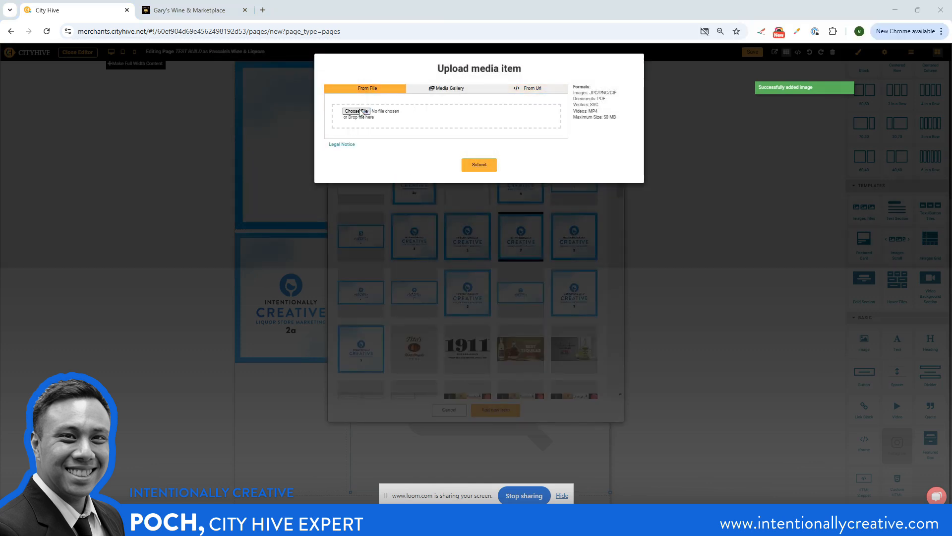
{"action": "left_click", "coordinate": [356, 111]}
{"action": "left_click", "coordinate": [212, 122]}
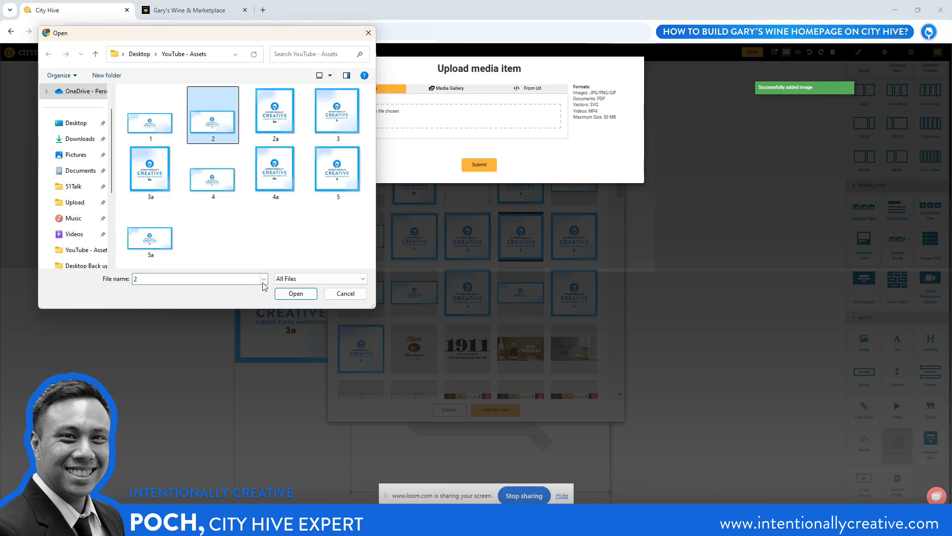
{"action": "left_click", "coordinate": [295, 293]}
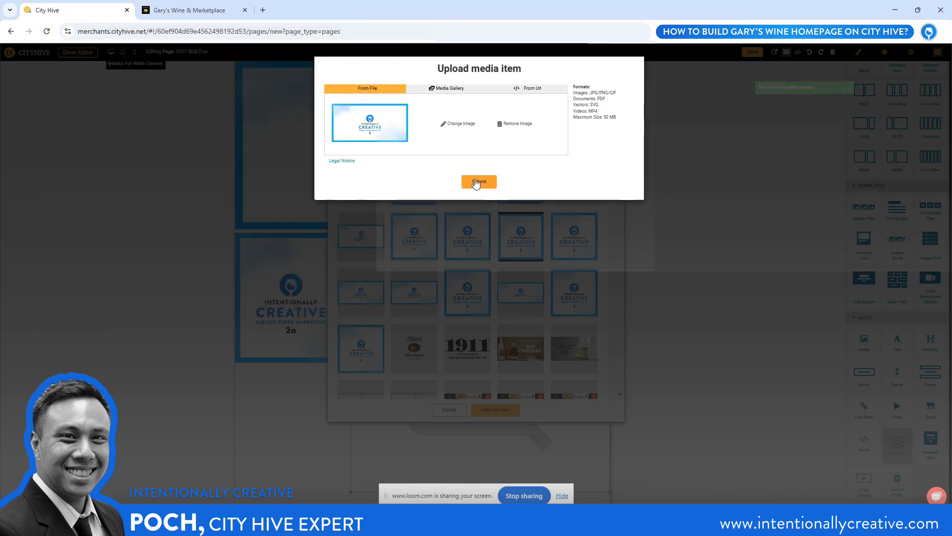
{"action": "left_click", "coordinate": [477, 181]}
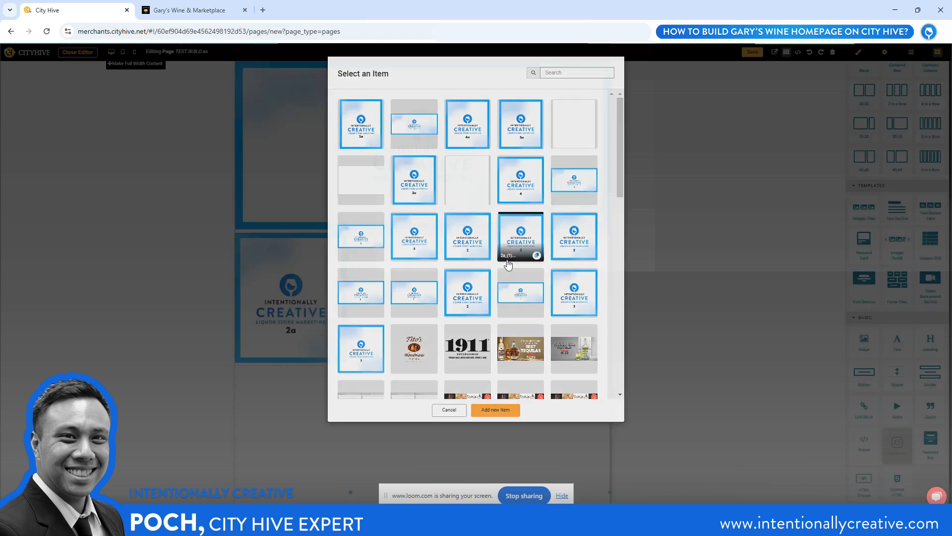
{"action": "left_click", "coordinate": [508, 264]}
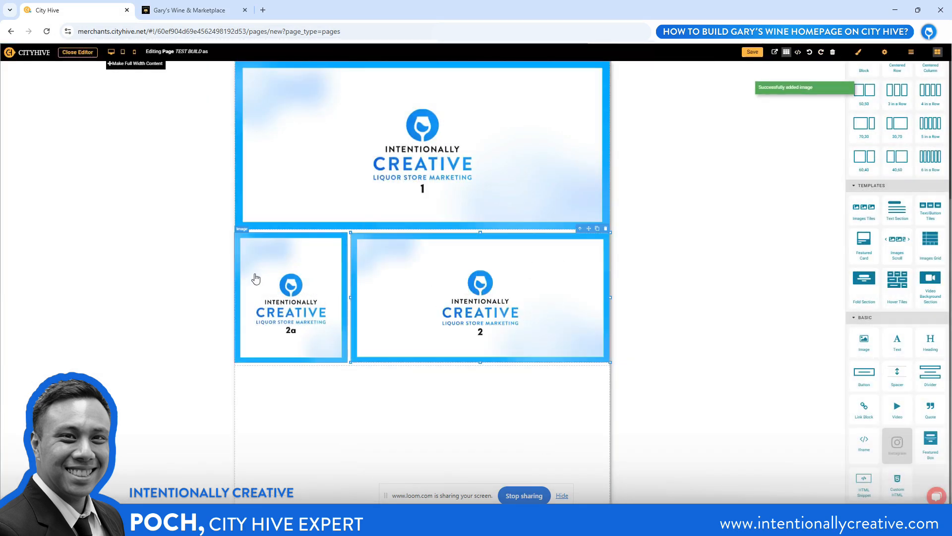
Compare the gap below the banner with the Gary's Wine homepage and set the image row's top padding to 20 px
{"action": "key", "text": "ctrl+Tab"}
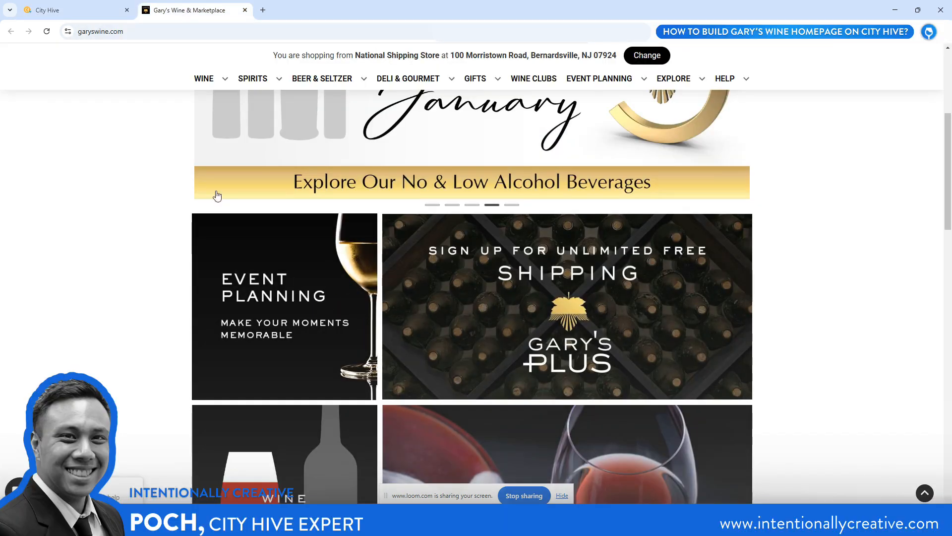
{"action": "left_click", "coordinate": [69, 14]}
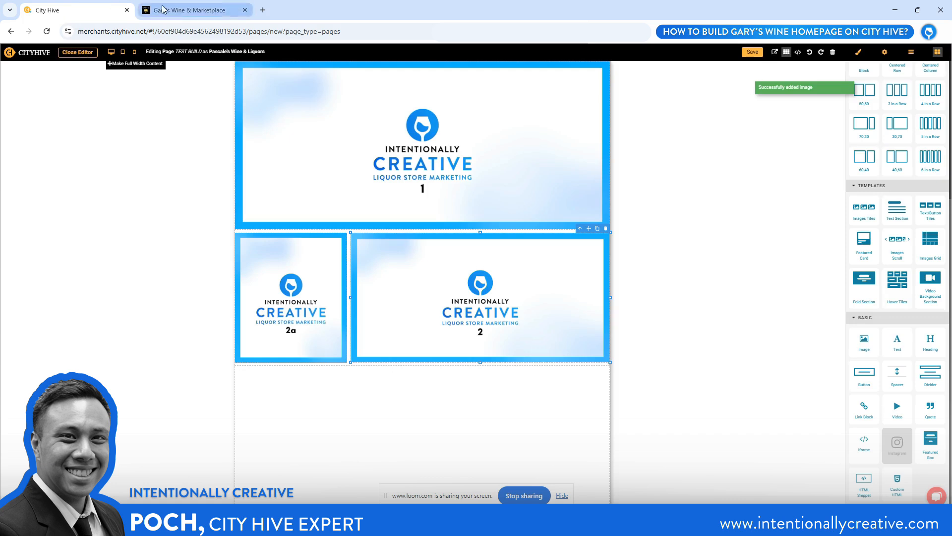
{"action": "left_click", "coordinate": [191, 11]}
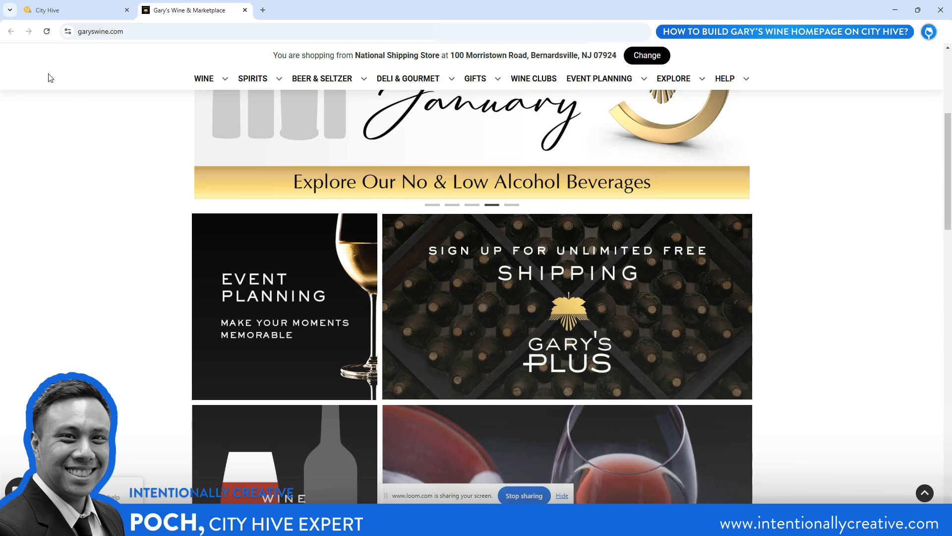
{"action": "left_click", "coordinate": [85, 12]}
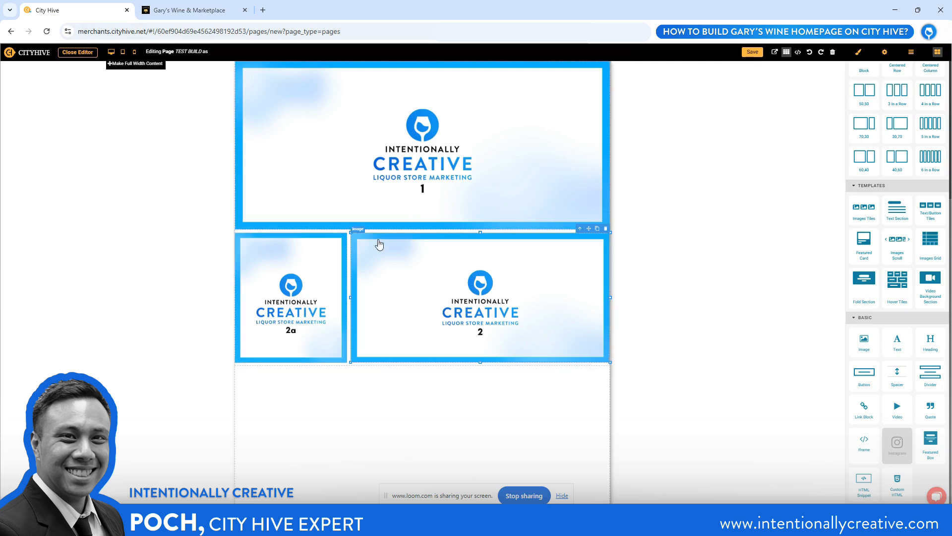
{"action": "left_click", "coordinate": [291, 235]}
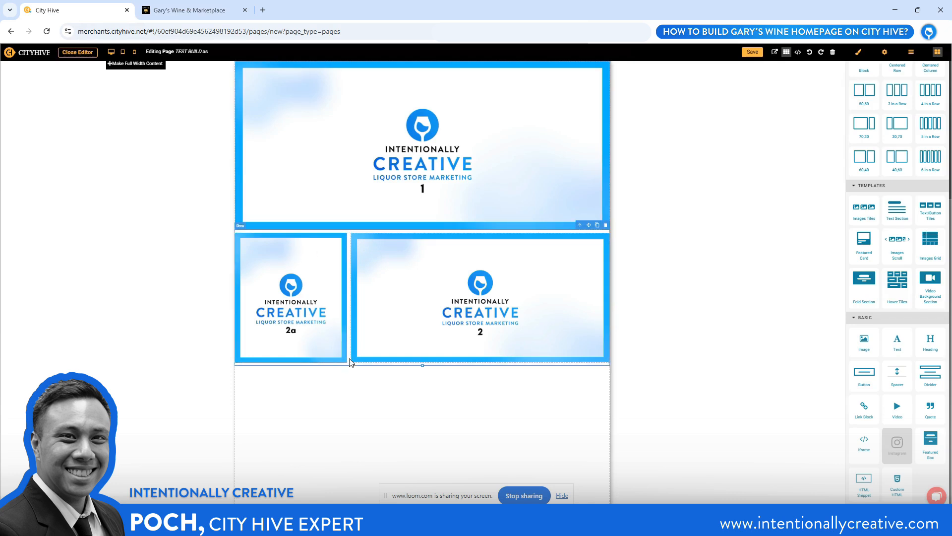
{"action": "left_click", "coordinate": [860, 59]}
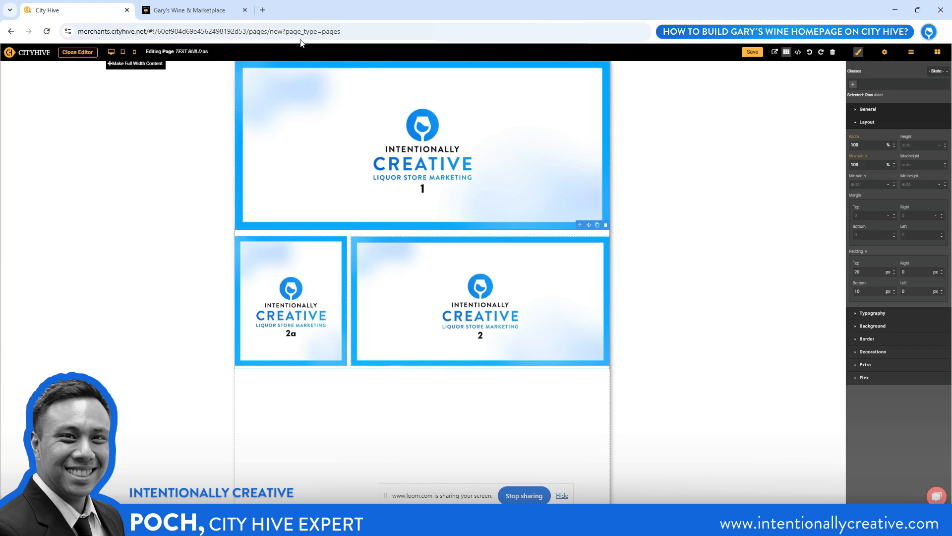
Check the Wine, Beer and Join Our Wine Clubs tiles on Gary's Wine, and add another 30,70 row beneath images 2a and 2
{"action": "left_click", "coordinate": [198, 11]}
{"action": "scroll", "coordinate": [484, 260], "scroll_direction": "down", "scroll_amount": 4}
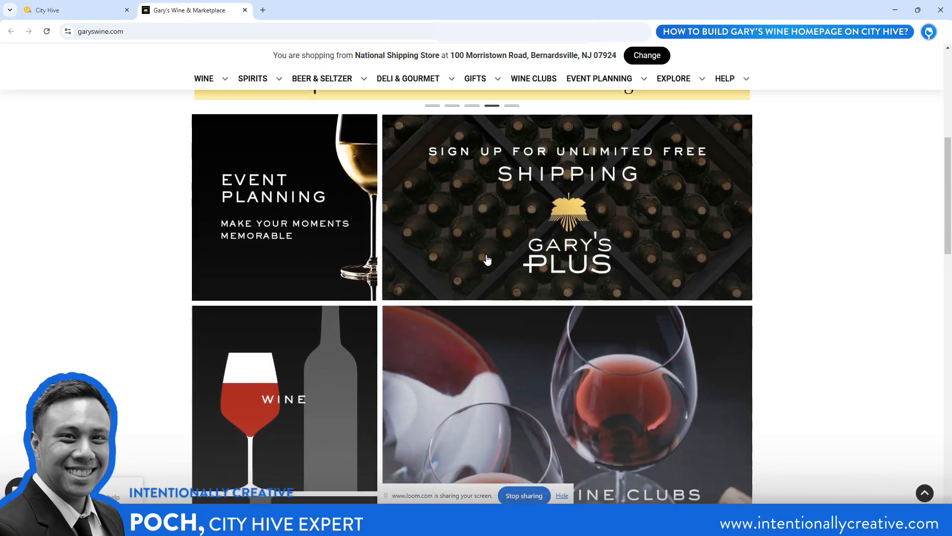
{"action": "scroll", "coordinate": [491, 258], "scroll_direction": "down", "scroll_amount": 2}
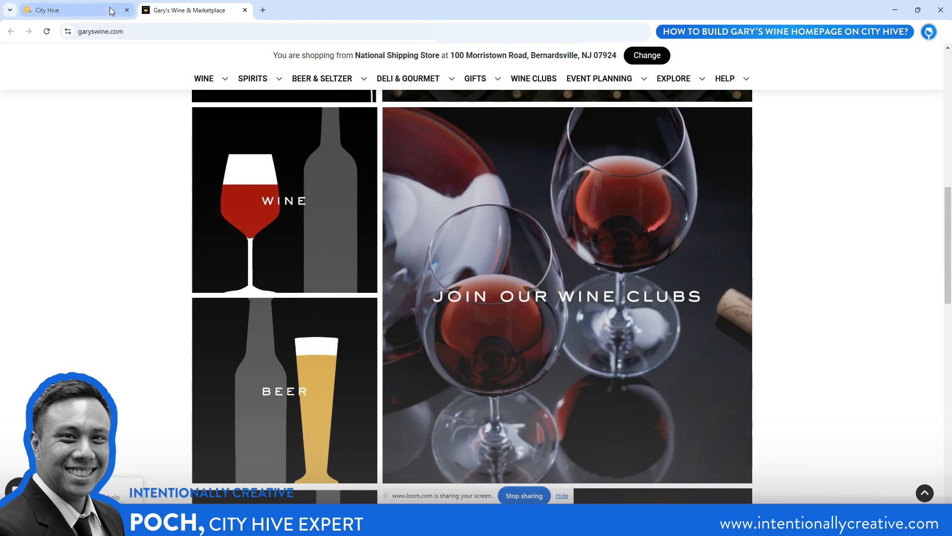
{"action": "left_click", "coordinate": [75, 11]}
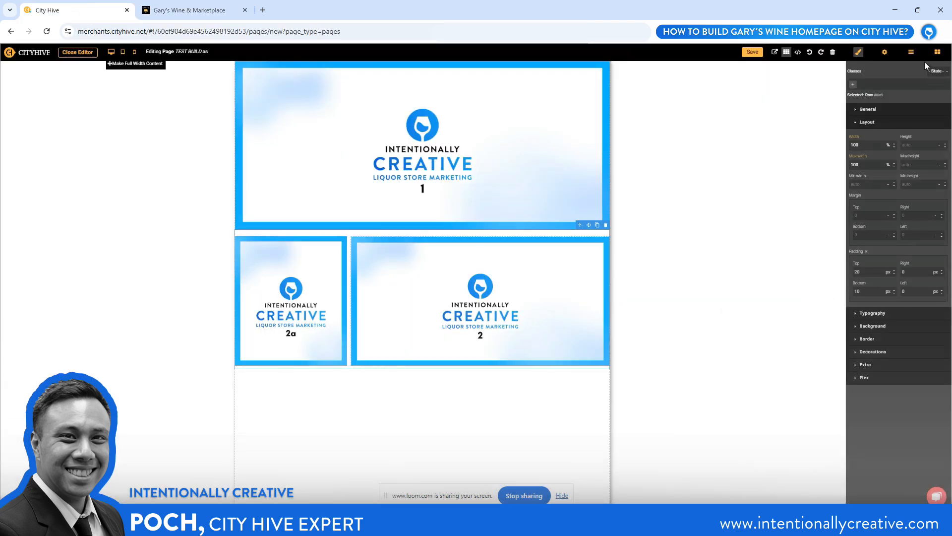
{"action": "left_click", "coordinate": [938, 53]}
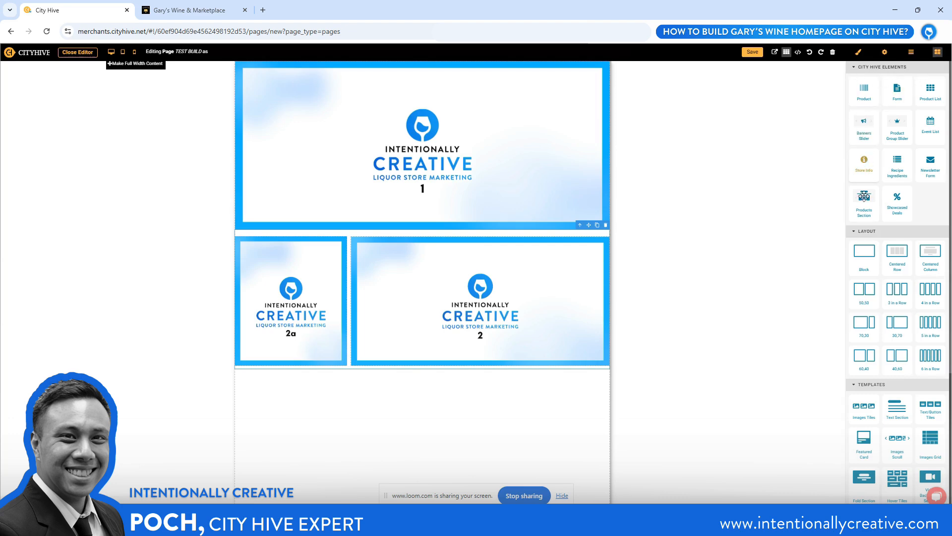
{"action": "scroll", "coordinate": [866, 219], "scroll_direction": "down", "scroll_amount": 1}
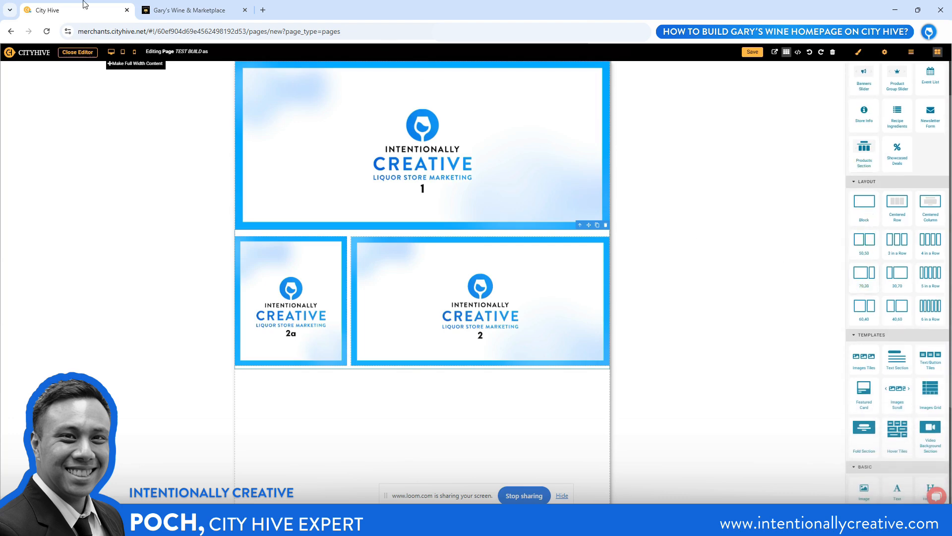
{"action": "left_click", "coordinate": [164, 10]}
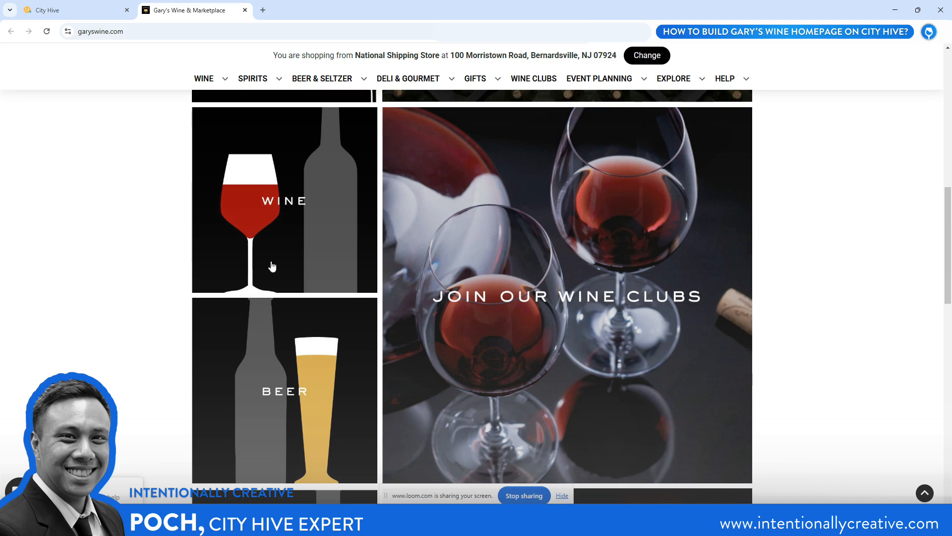
{"action": "left_click", "coordinate": [74, 10]}
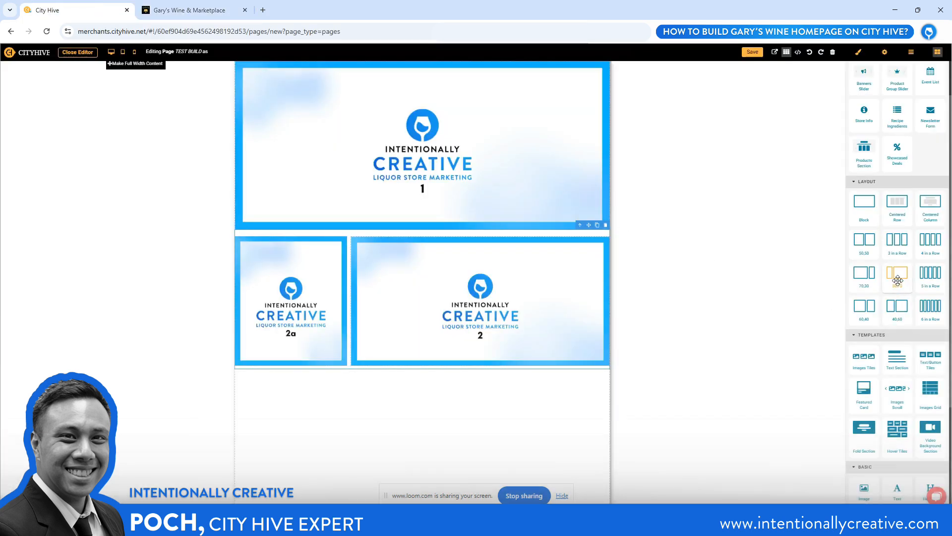
{"action": "left_click_drag", "start_coordinate": [897, 280], "coordinate": [465, 395]}
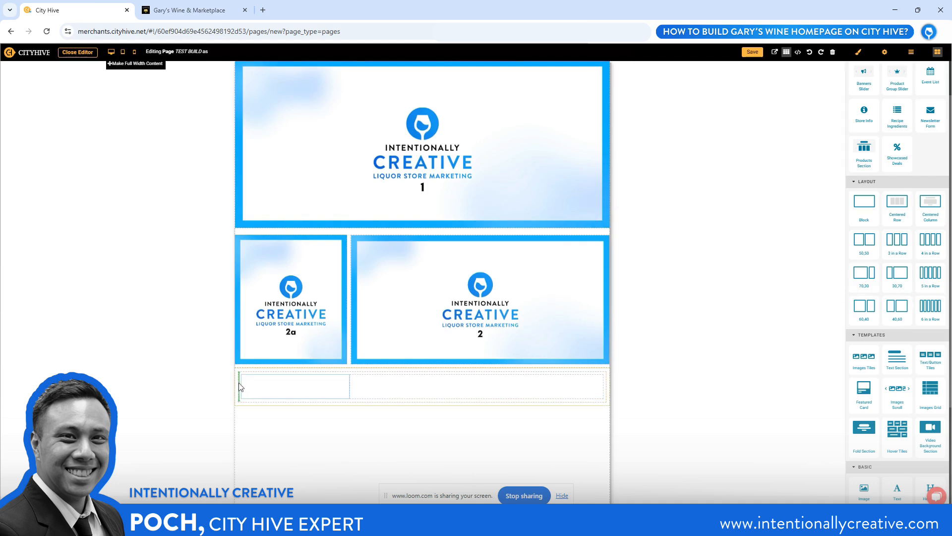
Arrange the columns of the new row beneath images 2a and 2, and delete the surplus third column
{"action": "left_click", "coordinate": [299, 387]}
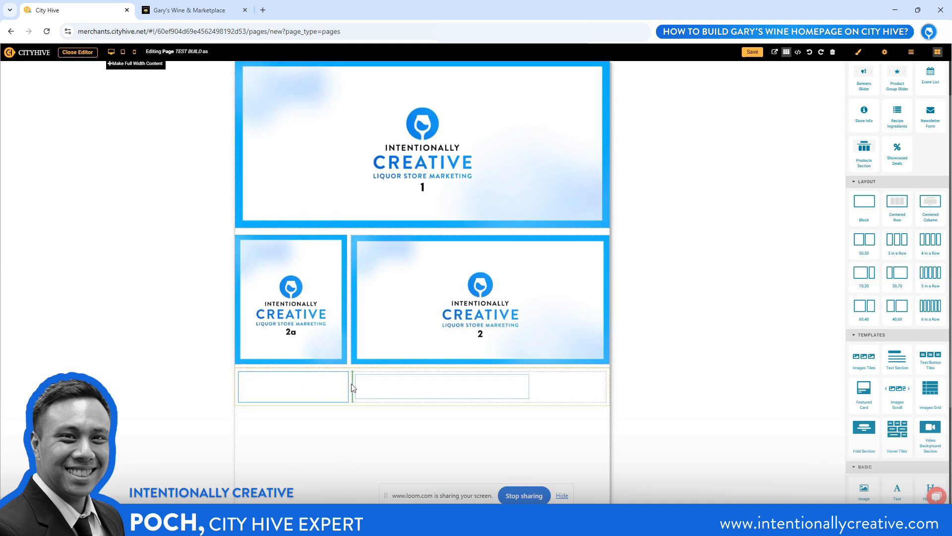
{"action": "left_click_drag", "start_coordinate": [359, 384], "coordinate": [352, 387]}
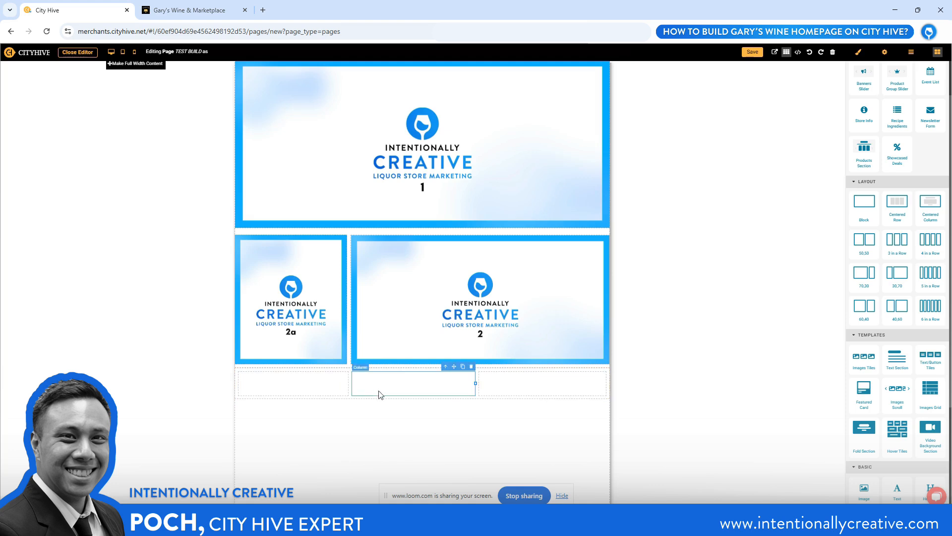
{"action": "left_click", "coordinate": [521, 389]}
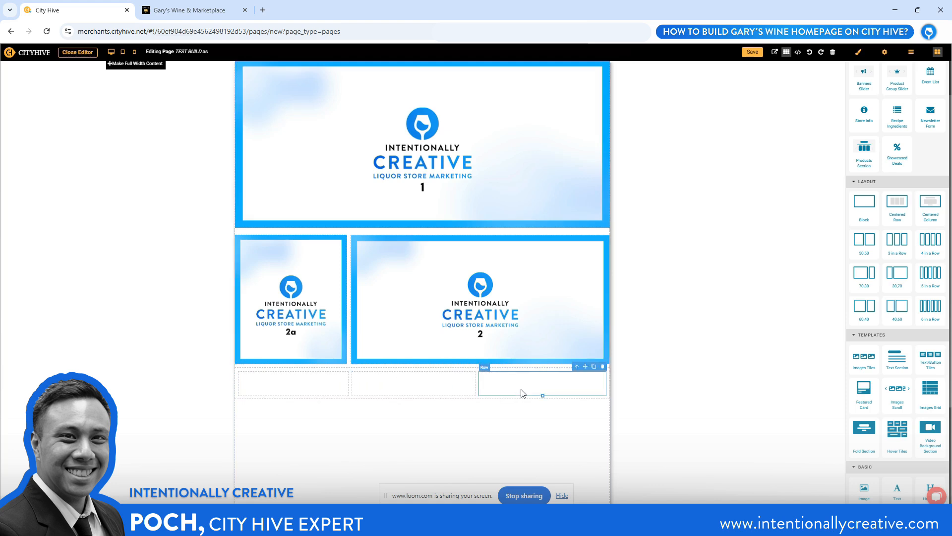
{"action": "left_click", "coordinate": [603, 366]}
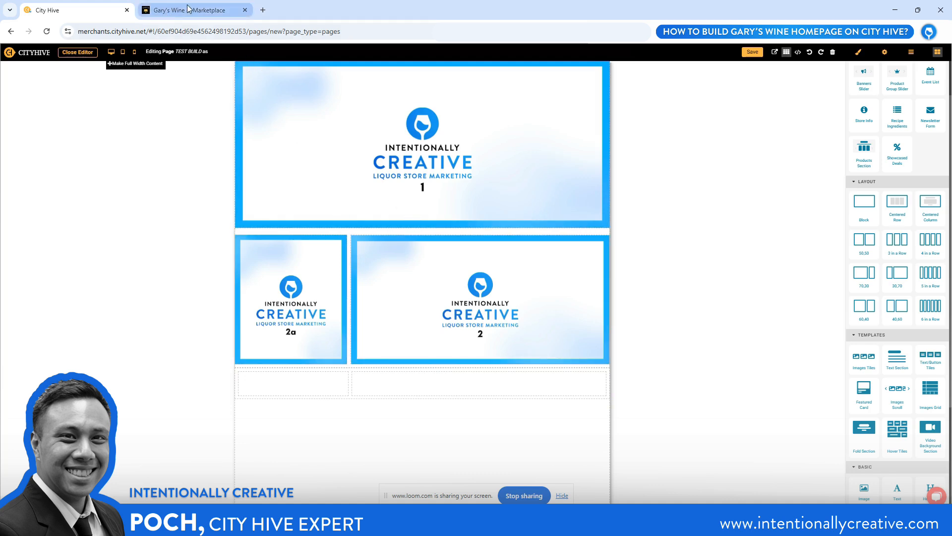
Set the new row's left and right padding to 0 px and check the Wine, Beer and Join Our Wine Clubs tiles on Gary's Wine
{"action": "left_click", "coordinate": [355, 371]}
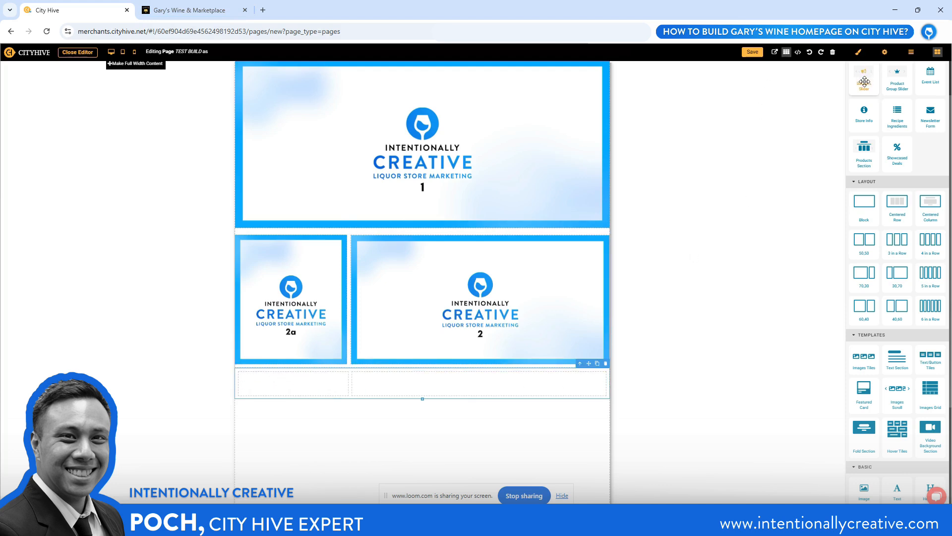
{"action": "left_click", "coordinate": [859, 52]}
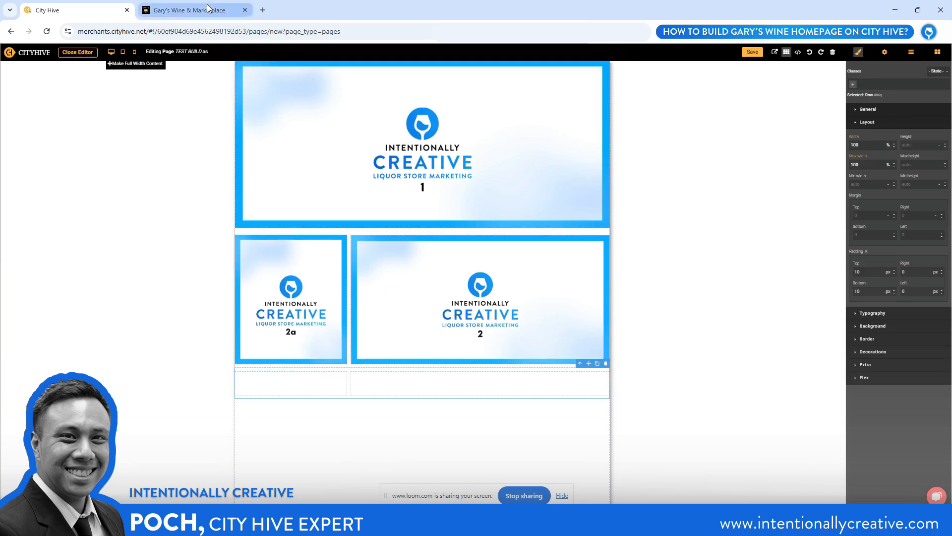
{"action": "left_click", "coordinate": [189, 9]}
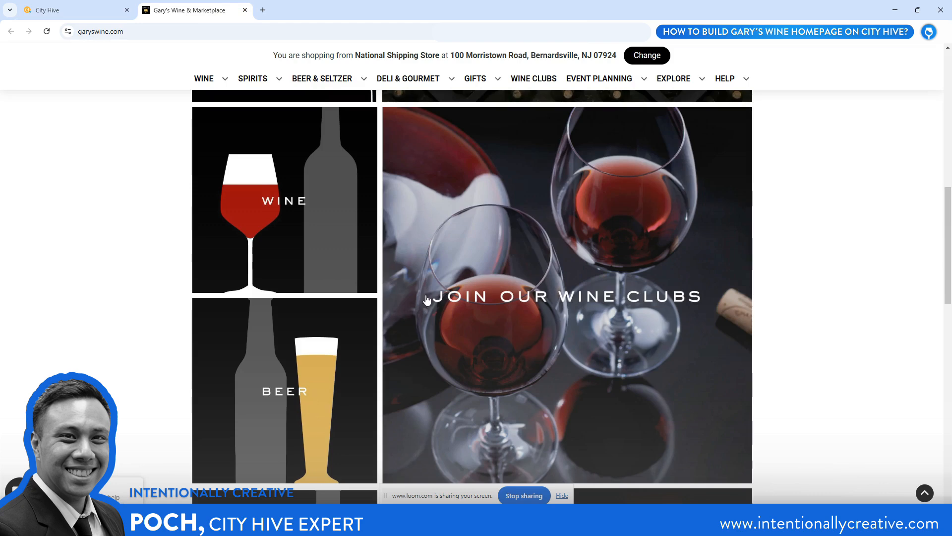
{"action": "left_click", "coordinate": [56, 11]}
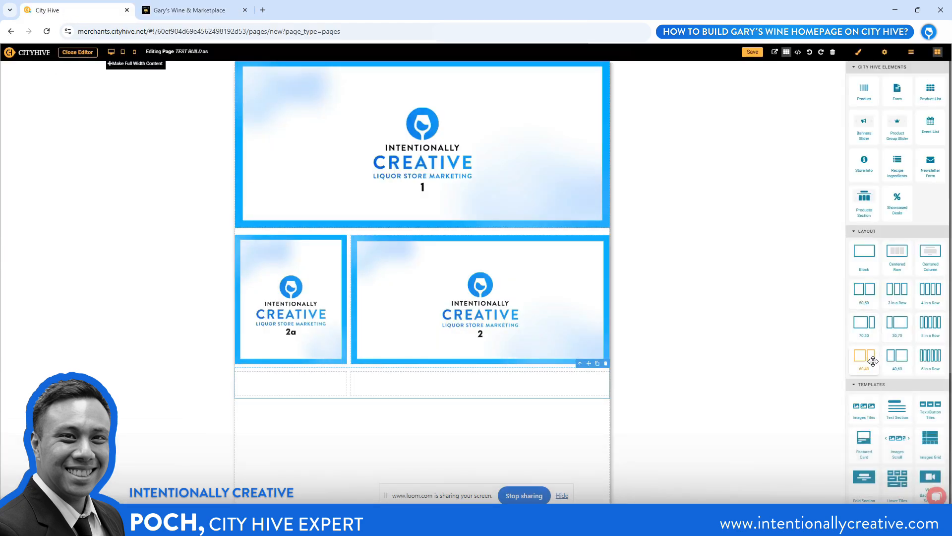
Place an Image element in the new row's narrow column and fill it with file 3a, uploaded from YouTube - Assets as a new media item
{"action": "scroll", "coordinate": [872, 362], "scroll_direction": "down", "scroll_amount": 4}
{"action": "left_click_drag", "start_coordinate": [864, 341], "coordinate": [317, 376]}
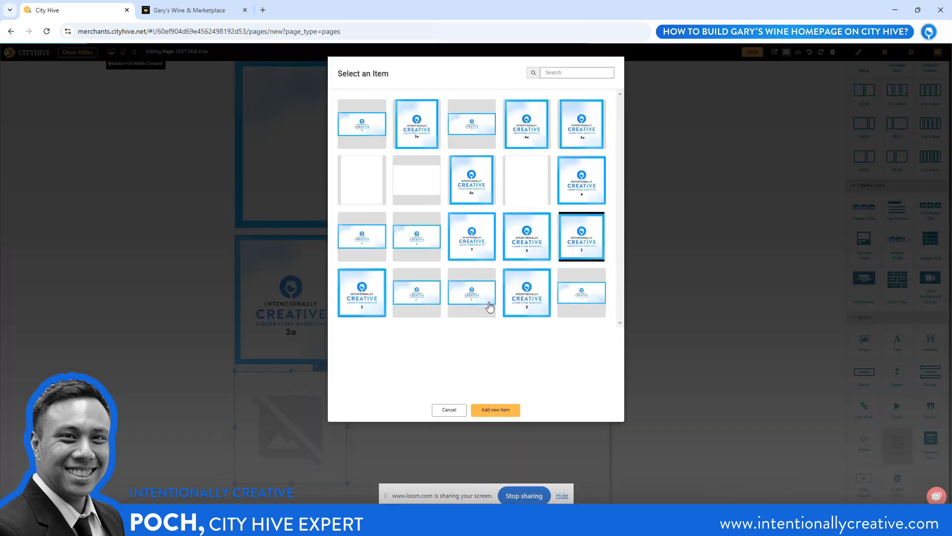
{"action": "left_click", "coordinate": [497, 411]}
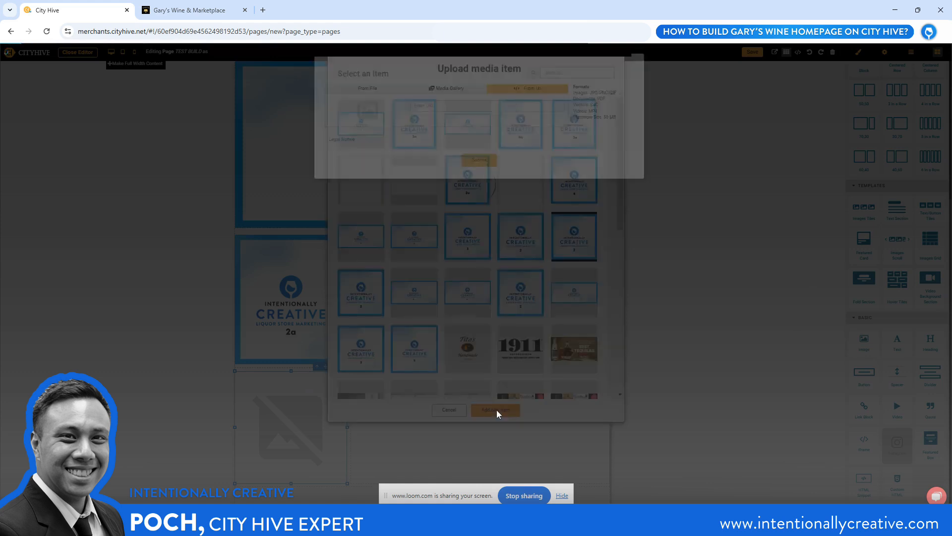
{"action": "left_click", "coordinate": [356, 88]}
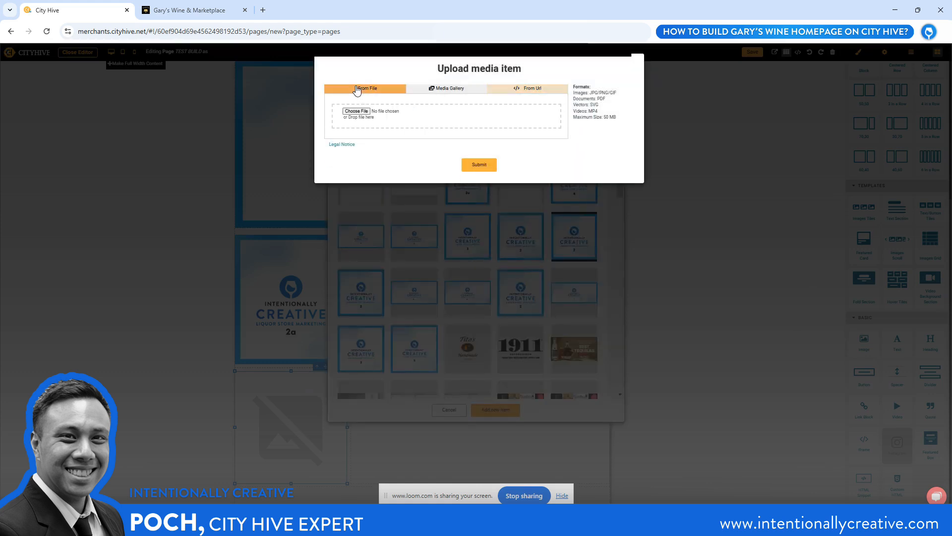
{"action": "left_click", "coordinate": [357, 111]}
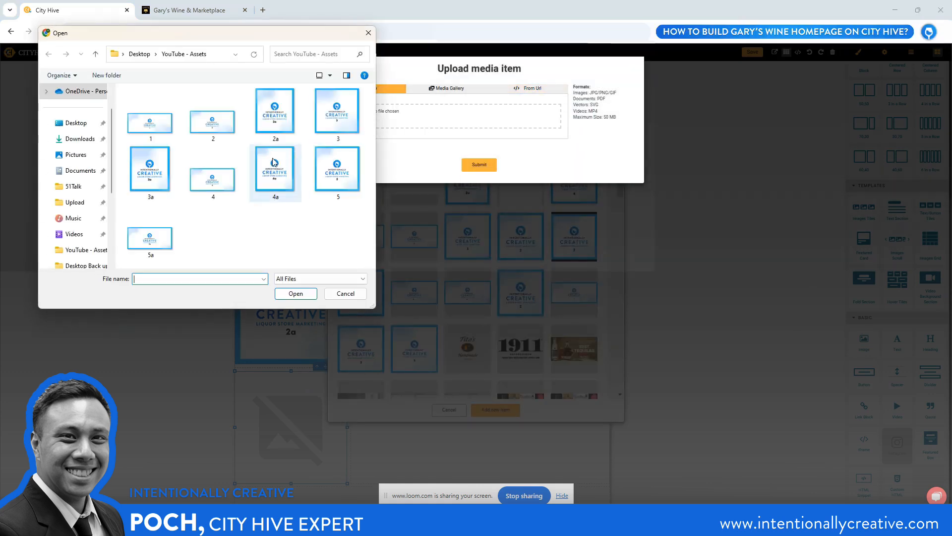
{"action": "left_click", "coordinate": [144, 174]}
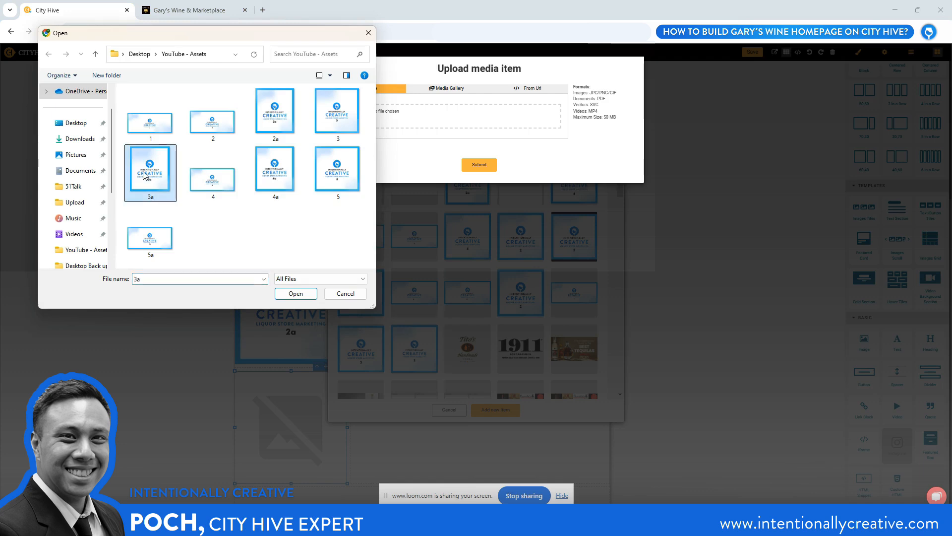
{"action": "left_click", "coordinate": [292, 293]}
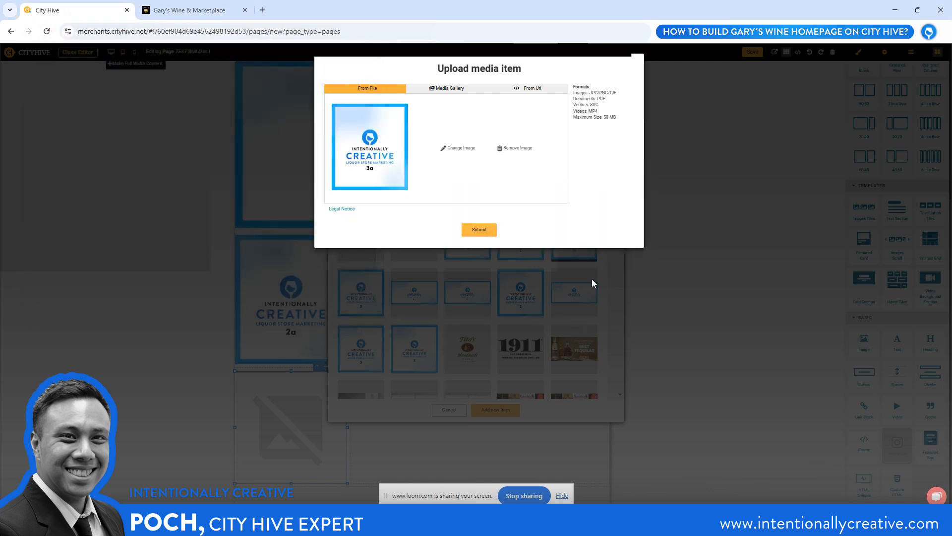
{"action": "left_click", "coordinate": [479, 229]}
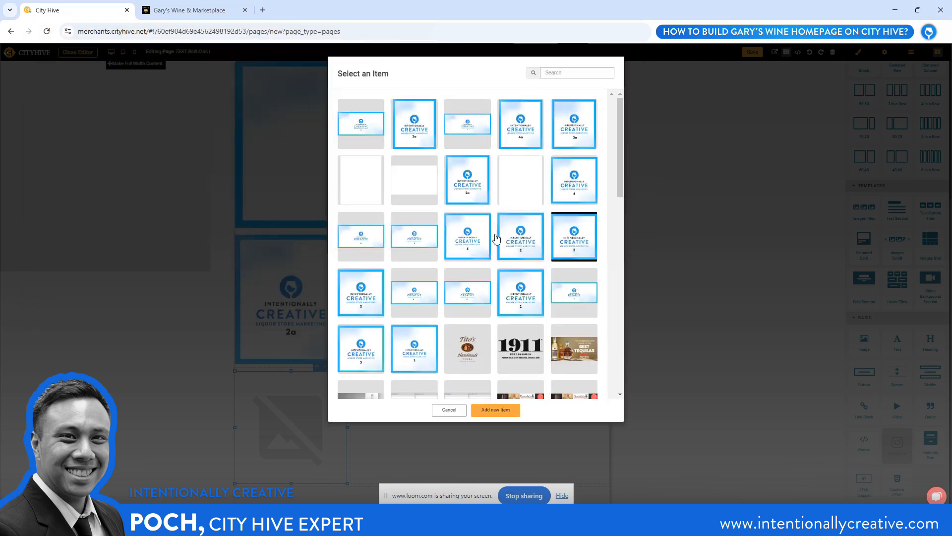
{"action": "left_click", "coordinate": [400, 295]}
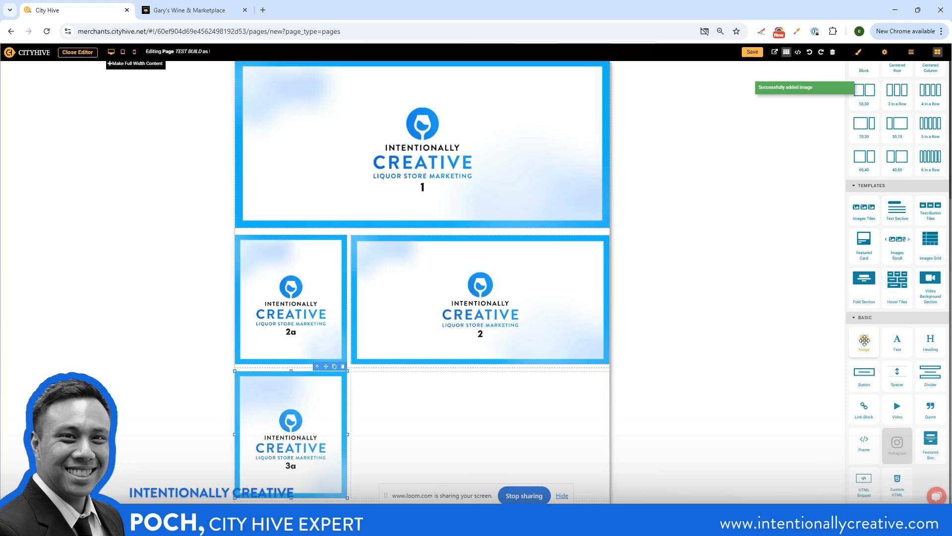
Add a second Image element beneath 3a in the narrow column and fill it with the existing 3a.png media item
{"action": "left_click_drag", "start_coordinate": [864, 341], "coordinate": [273, 497]}
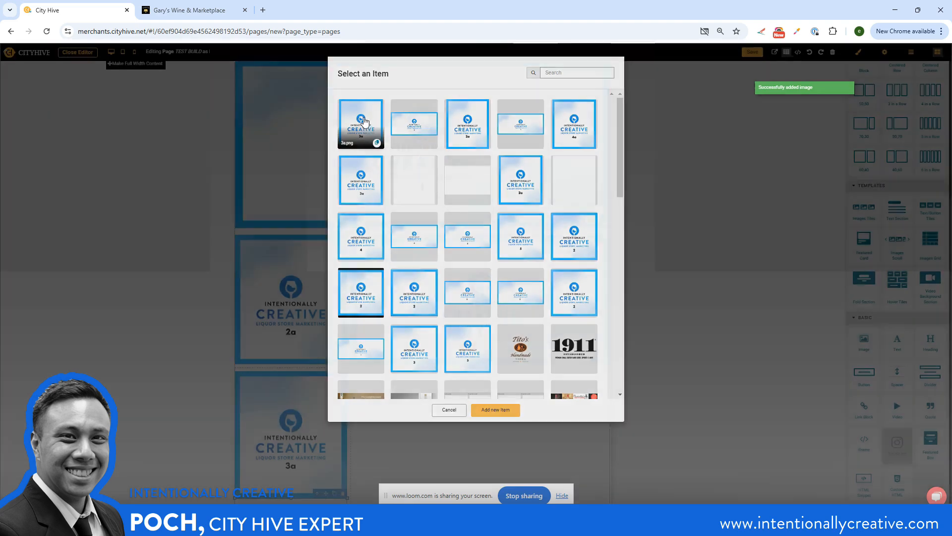
{"action": "left_click", "coordinate": [364, 122]}
{"action": "scroll", "coordinate": [367, 353], "scroll_direction": "down", "scroll_amount": 2}
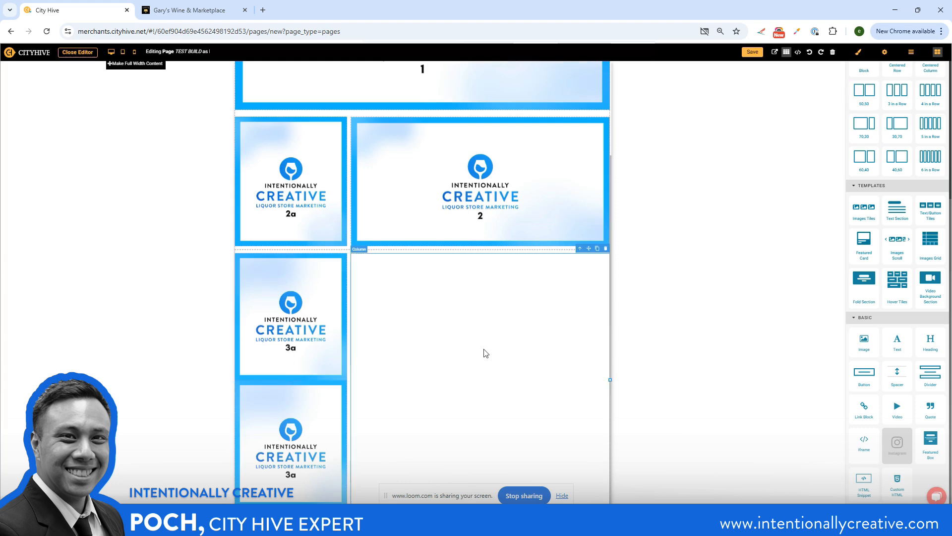
Place an Image element in the new row's wide column and fill it with file 3, uploaded from YouTube - Assets as a new media item
{"action": "left_click_drag", "start_coordinate": [864, 342], "coordinate": [494, 344]}
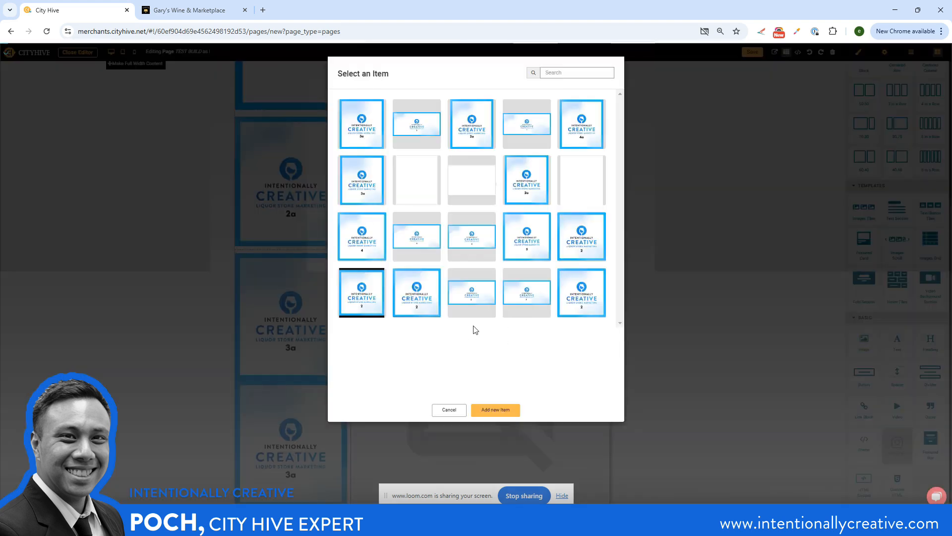
{"action": "left_click", "coordinate": [495, 413]}
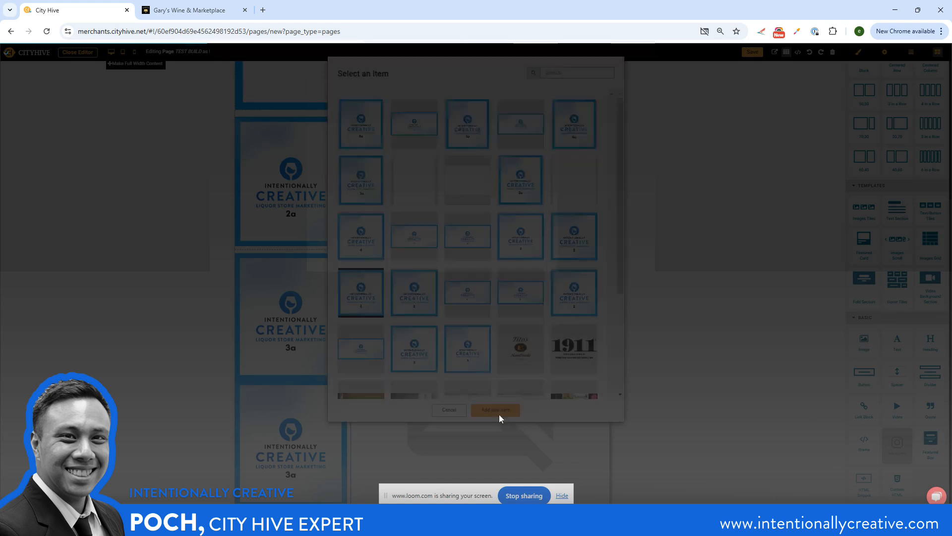
{"action": "left_click", "coordinate": [354, 90]}
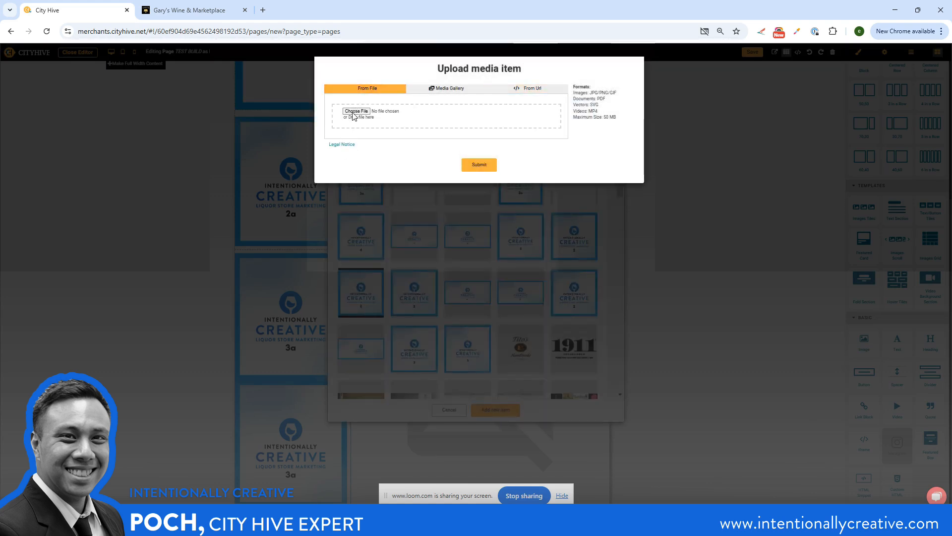
{"action": "left_click", "coordinate": [356, 111]}
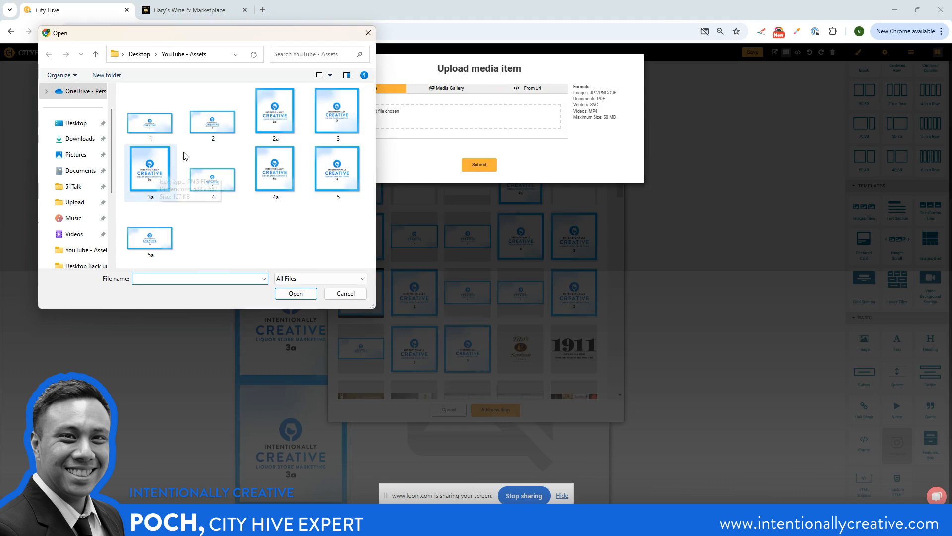
{"action": "left_click", "coordinate": [323, 121]}
{"action": "left_click", "coordinate": [310, 294]}
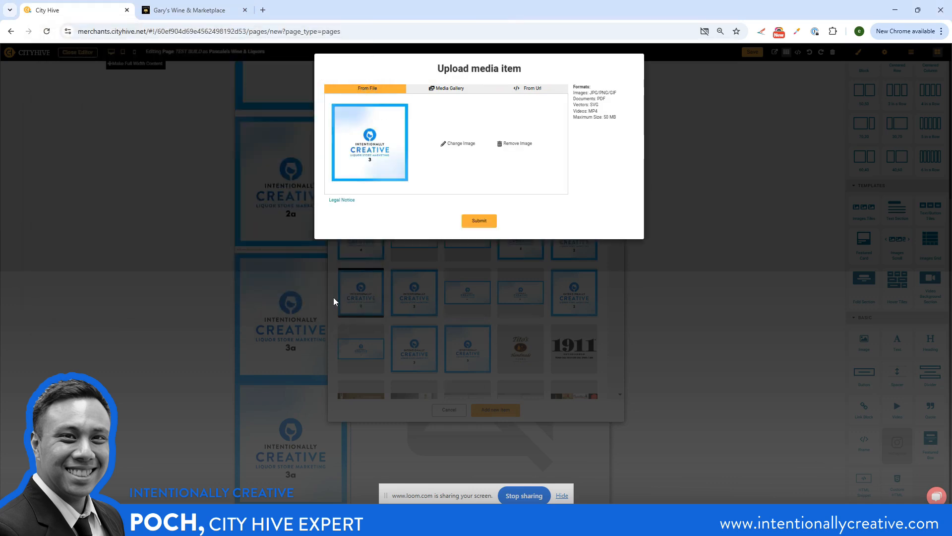
{"action": "left_click", "coordinate": [471, 222]}
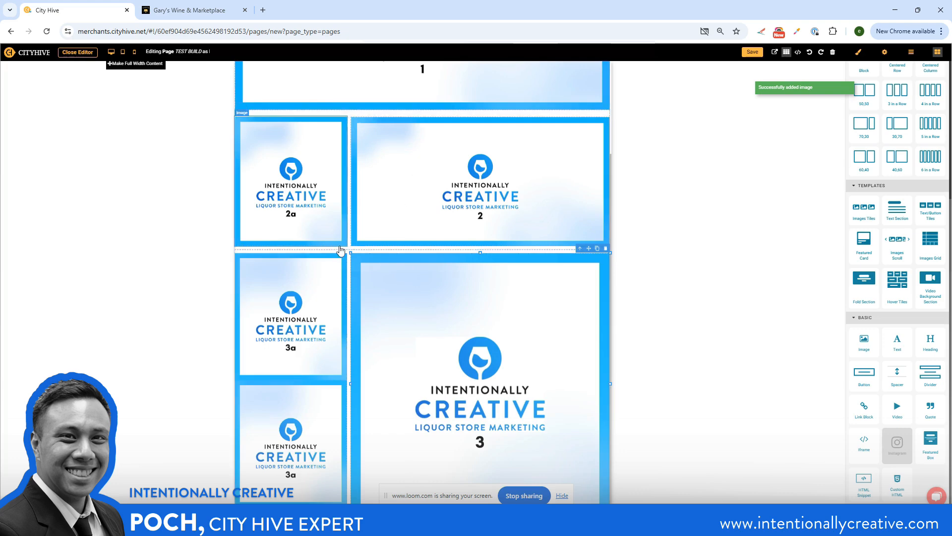
Compare the gaps between tile rows on Gary's Wine and set the top padding of the row holding 3a and 3 to 0 px
{"action": "left_click", "coordinate": [206, 8]}
{"action": "scroll", "coordinate": [337, 163], "scroll_direction": "up", "scroll_amount": 1}
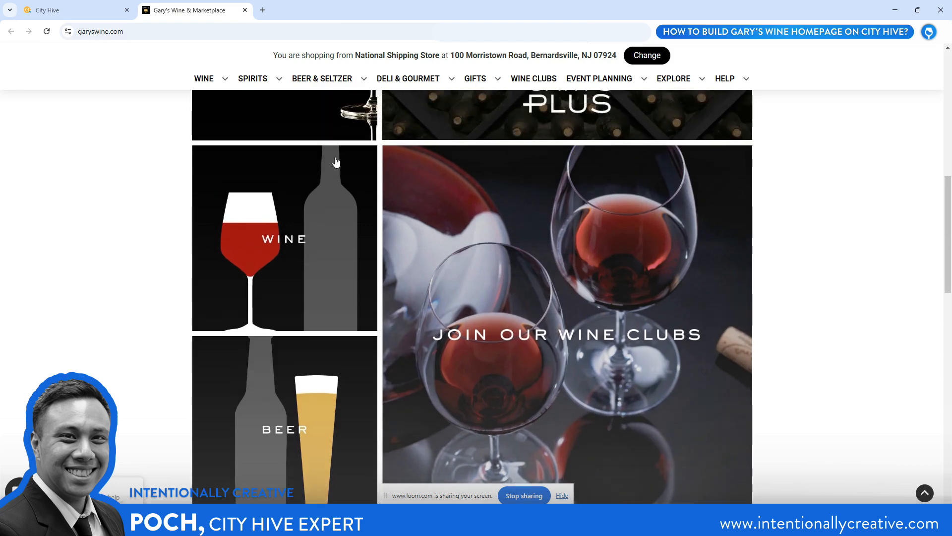
{"action": "scroll", "coordinate": [336, 161], "scroll_direction": "up", "scroll_amount": 4}
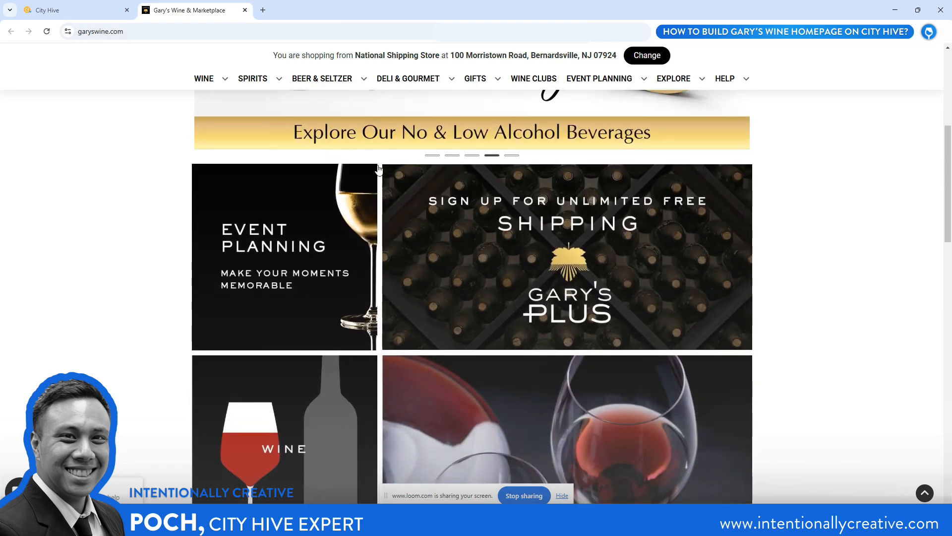
{"action": "left_click", "coordinate": [34, 4]}
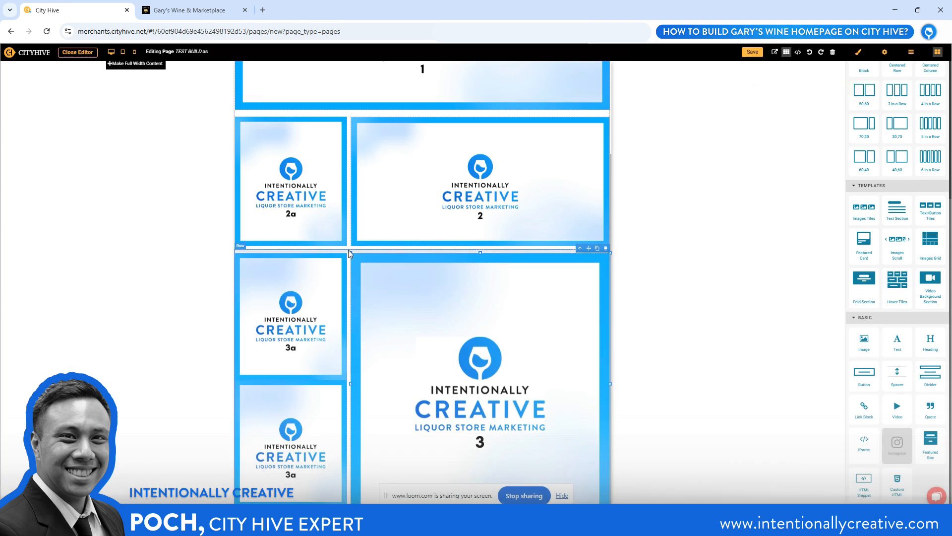
{"action": "left_click", "coordinate": [859, 52]}
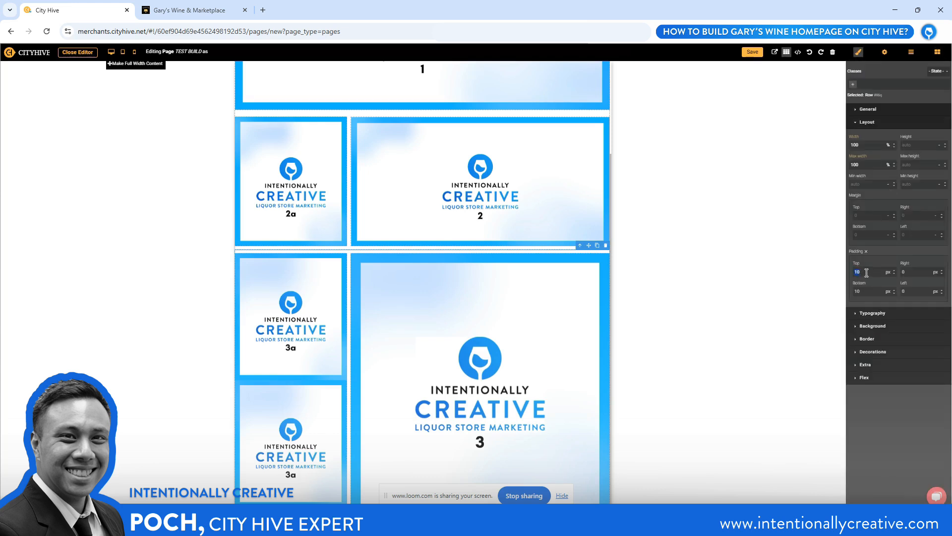
{"action": "key", "text": "Return"}
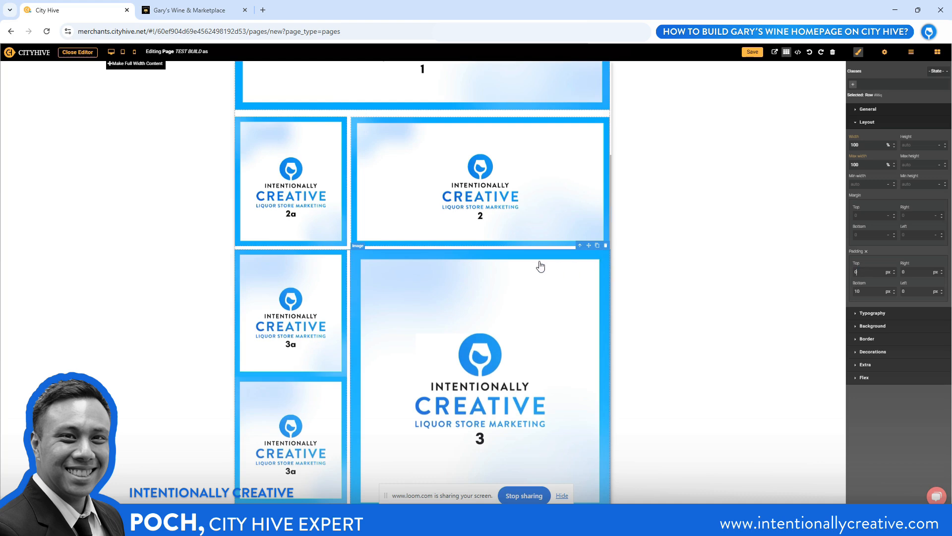
Check the gap between stacked narrow tiles on Gary's Wine and set the upper 3a image's bottom padding to 10 px
{"action": "scroll", "coordinate": [541, 266], "scroll_direction": "down", "scroll_amount": 1}
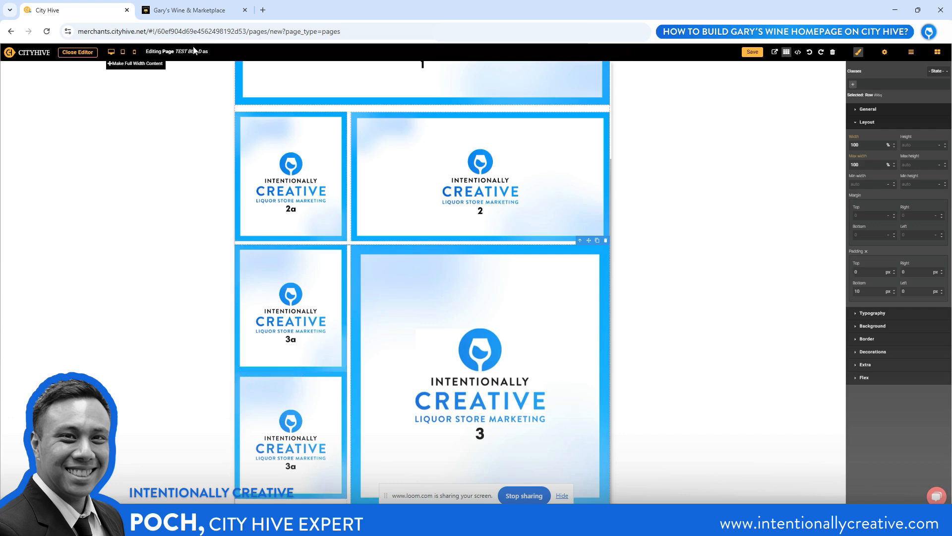
{"action": "left_click", "coordinate": [169, 10]}
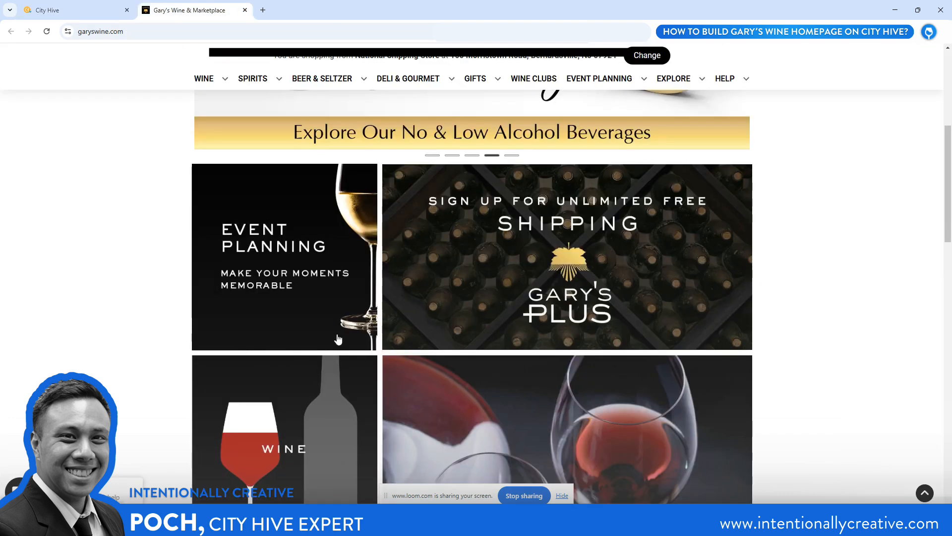
{"action": "scroll", "coordinate": [337, 339], "scroll_direction": "down", "scroll_amount": 5}
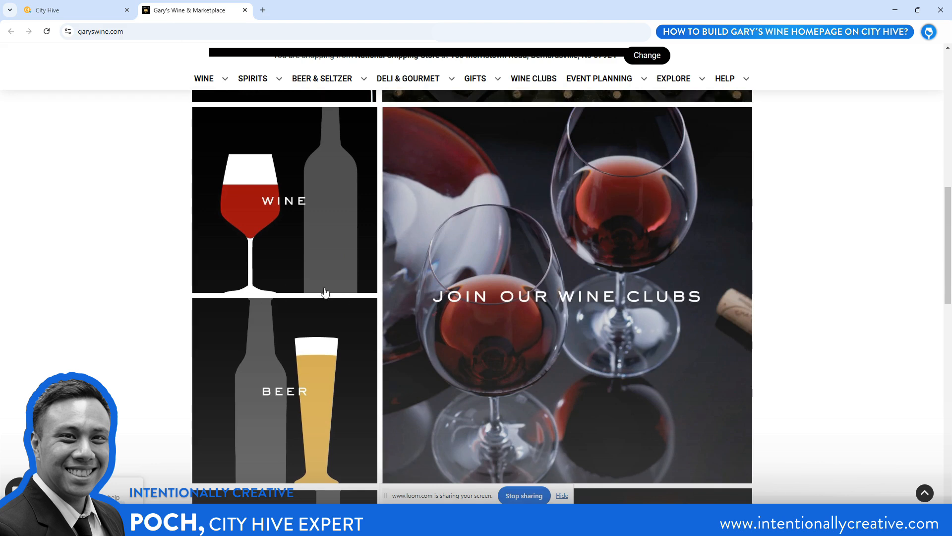
{"action": "left_click", "coordinate": [26, 6]}
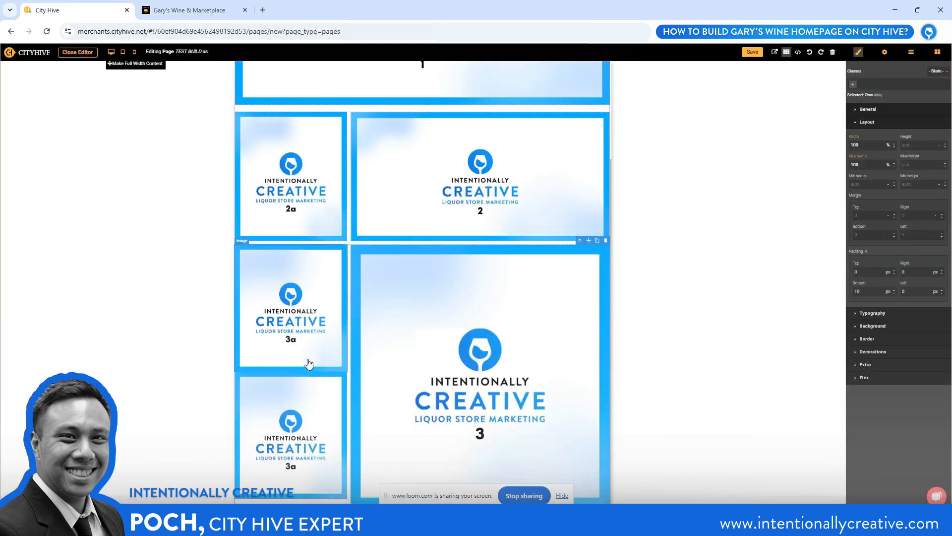
{"action": "left_click", "coordinate": [310, 325]}
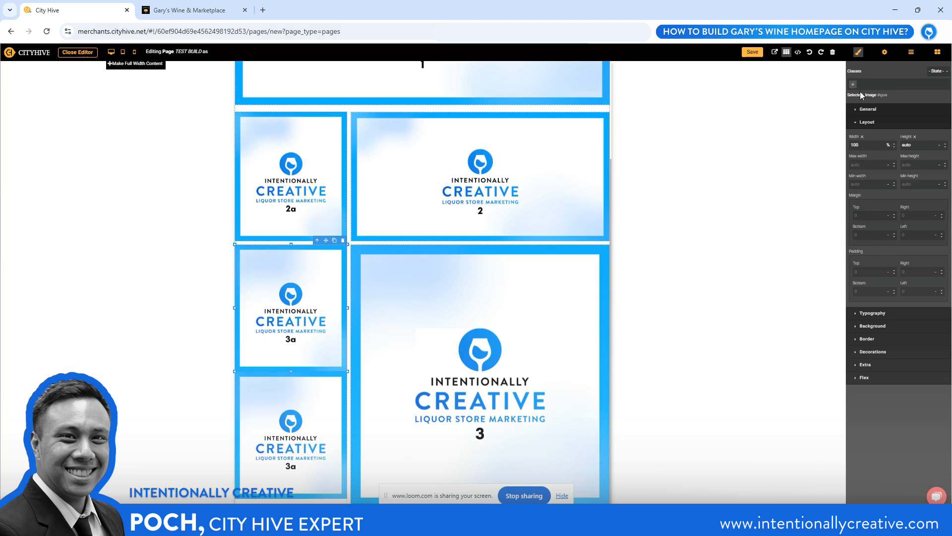
{"action": "left_click", "coordinate": [859, 52]}
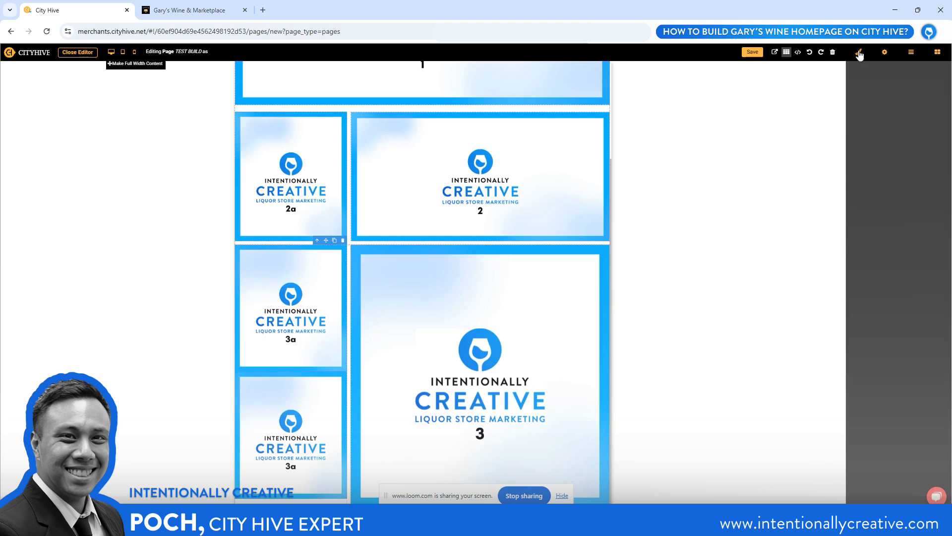
{"action": "left_click", "coordinate": [859, 52]}
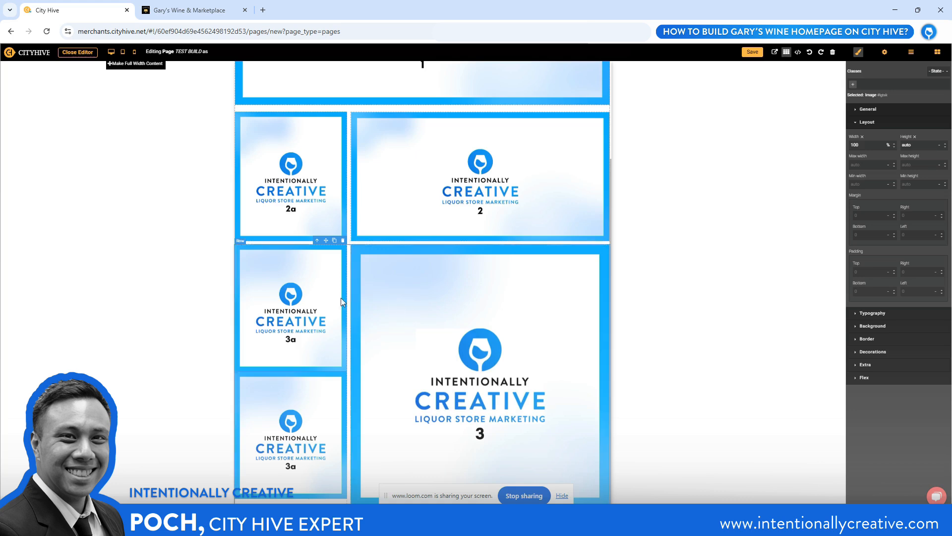
{"action": "left_click", "coordinate": [875, 290]}
{"action": "type", "text": "10"}
{"action": "key", "text": "Return"}
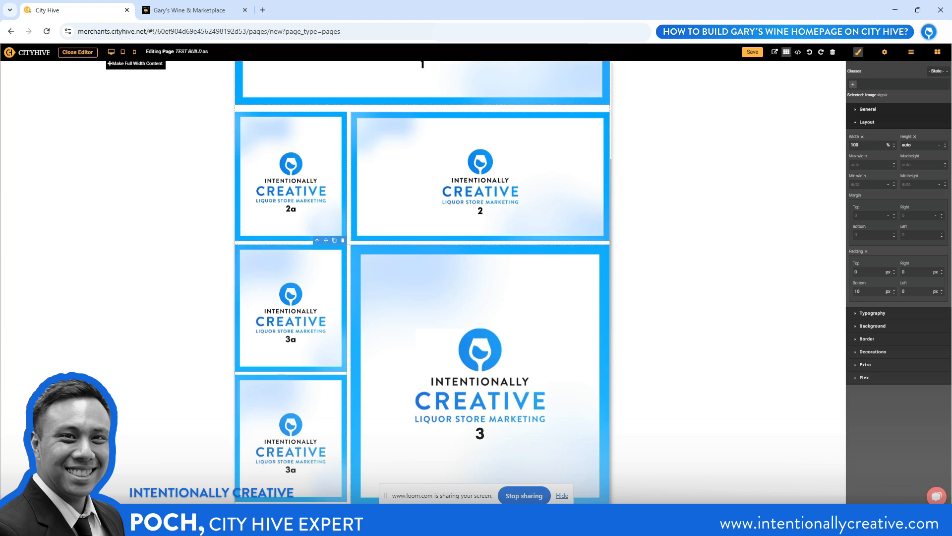
Add a Newsletter Form element below the row holding the 3a and 3 images
{"action": "left_click", "coordinate": [937, 52]}
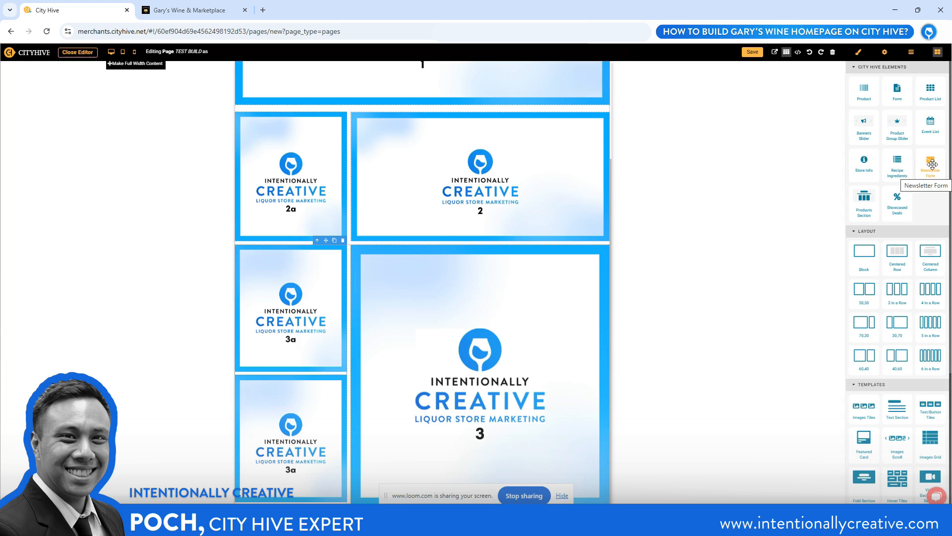
{"action": "left_click_drag", "start_coordinate": [932, 164], "coordinate": [370, 470]}
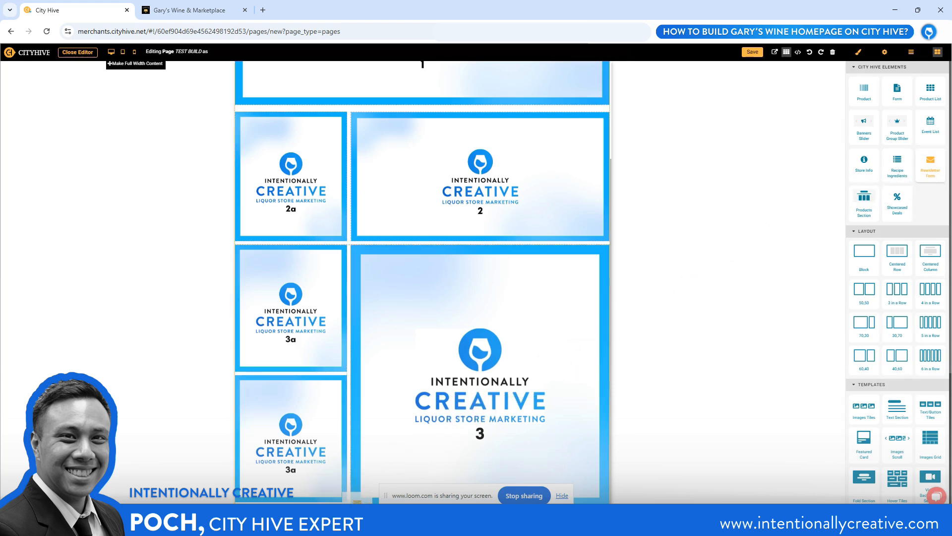
{"action": "scroll", "coordinate": [385, 423], "scroll_direction": "down", "scroll_amount": 4}
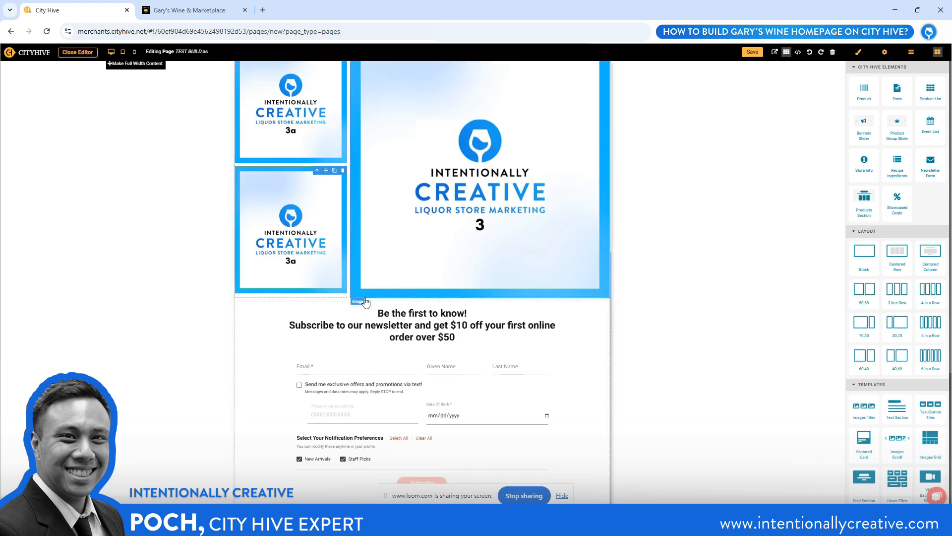
{"action": "scroll", "coordinate": [397, 297], "scroll_direction": "up", "scroll_amount": 5}
{"action": "scroll", "coordinate": [398, 297], "scroll_direction": "down", "scroll_amount": 1}
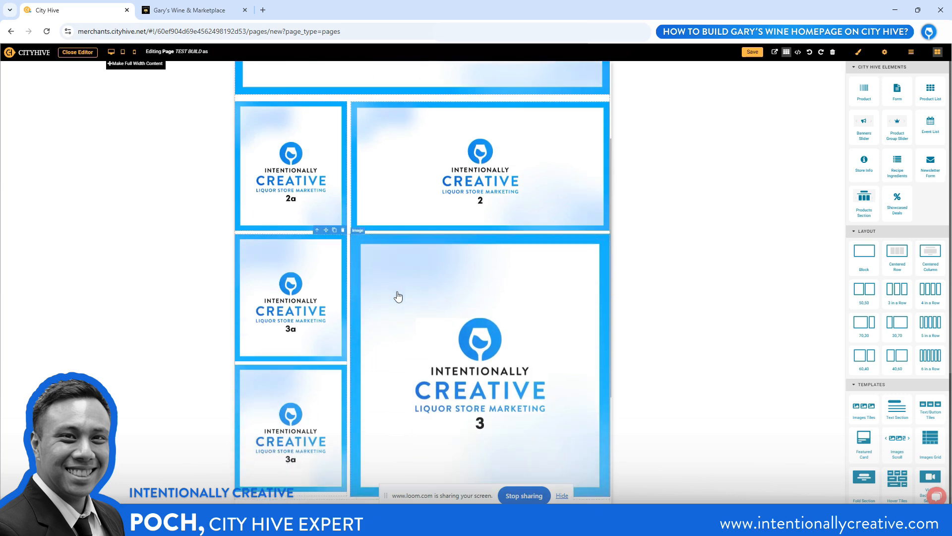
Examine the arrangement of the narrow and wide tile rows on Gary's Wine, from Event Planning down to Spirits and the New Jersey stores
{"action": "left_click", "coordinate": [193, 14]}
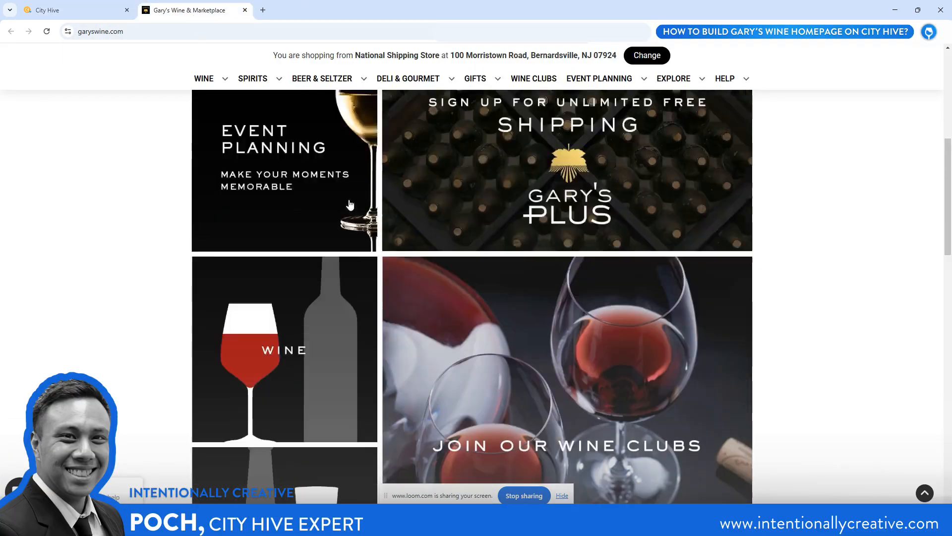
{"action": "scroll", "coordinate": [304, 196], "scroll_direction": "up", "scroll_amount": 5}
{"action": "scroll", "coordinate": [337, 225], "scroll_direction": "down", "scroll_amount": 4}
{"action": "scroll", "coordinate": [261, 236], "scroll_direction": "down", "scroll_amount": 1}
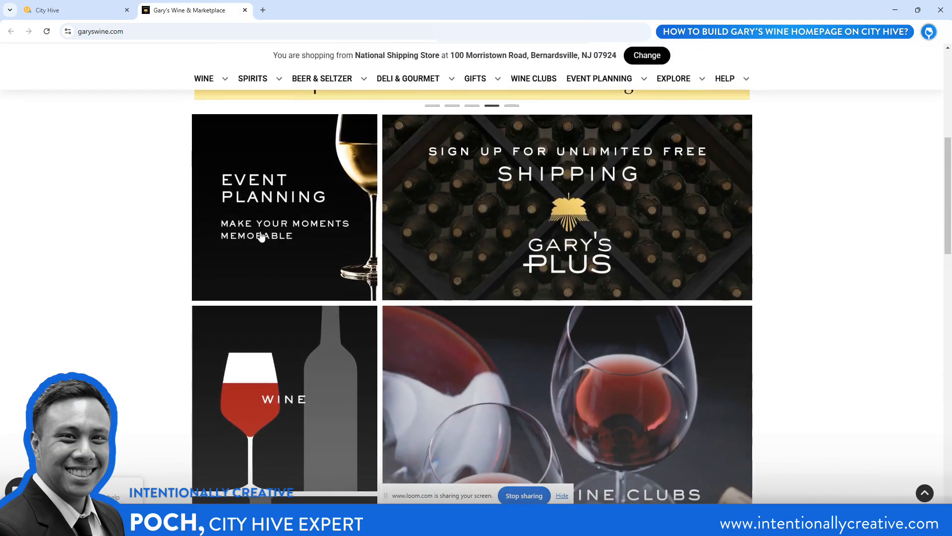
{"action": "scroll", "coordinate": [438, 257], "scroll_direction": "down", "scroll_amount": 4}
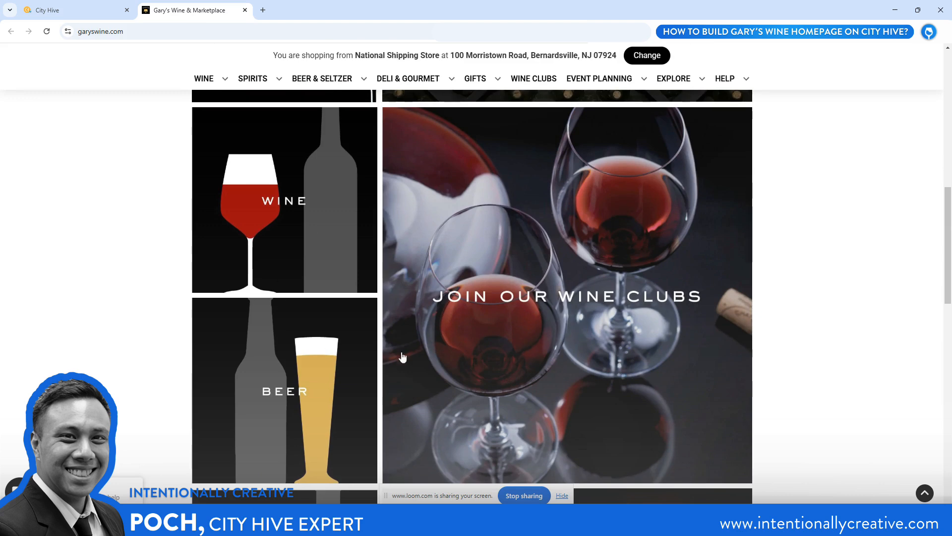
{"action": "scroll", "coordinate": [383, 344], "scroll_direction": "down", "scroll_amount": 7}
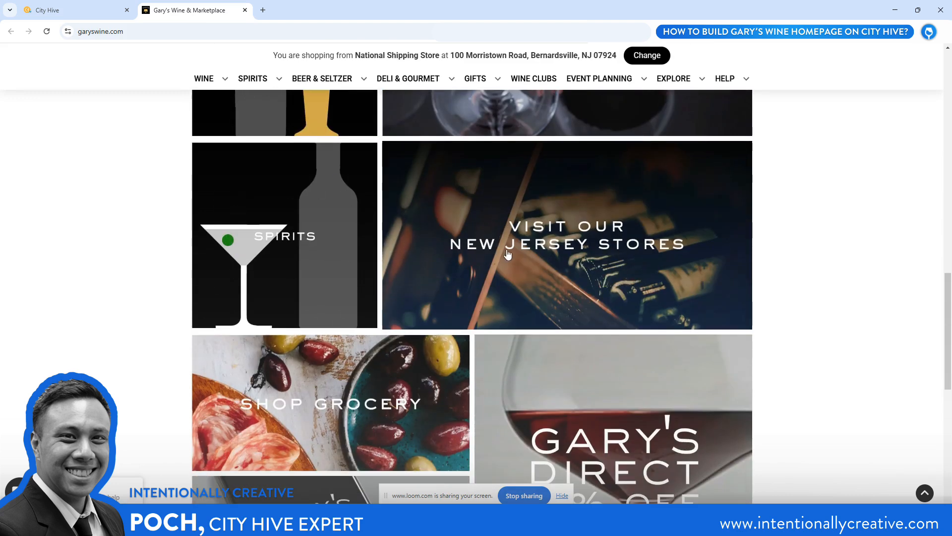
{"action": "scroll", "coordinate": [507, 253], "scroll_direction": "up", "scroll_amount": 11}
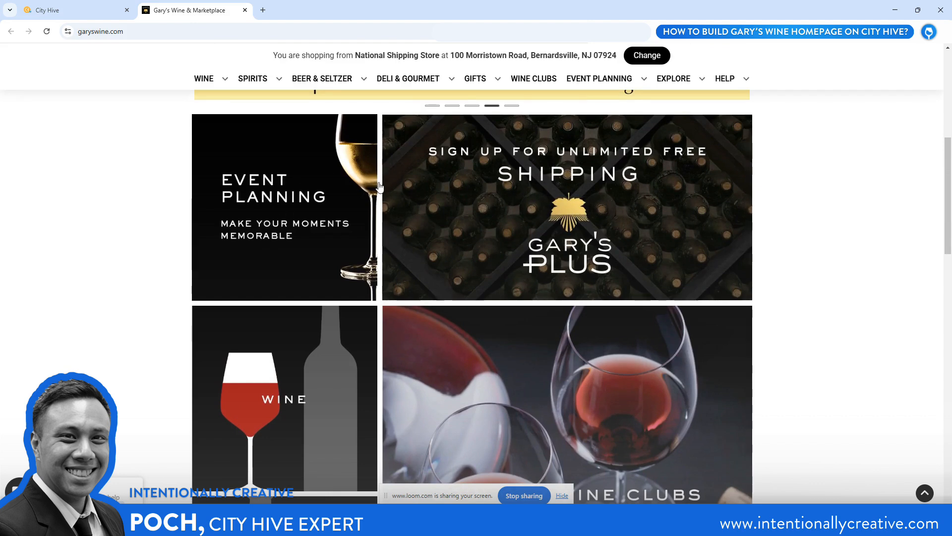
{"action": "scroll", "coordinate": [379, 186], "scroll_direction": "up", "scroll_amount": 1}
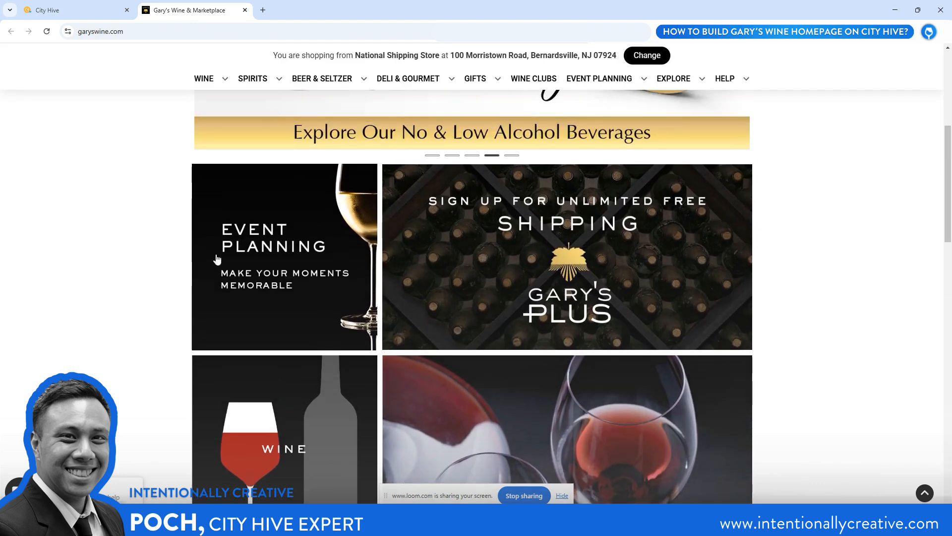
{"action": "scroll", "coordinate": [333, 248], "scroll_direction": "down", "scroll_amount": 6}
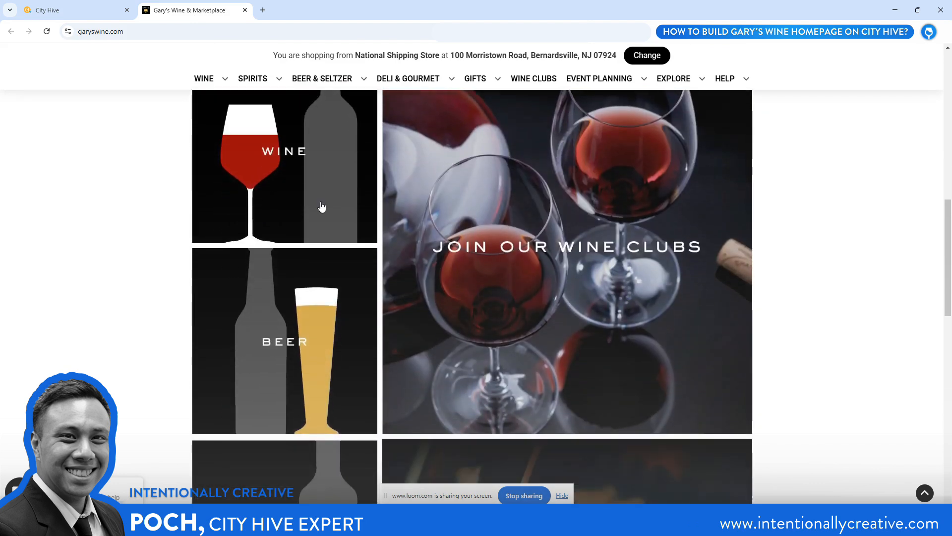
{"action": "scroll", "coordinate": [322, 207], "scroll_direction": "down", "scroll_amount": 2}
In City Hive, insert a 30,70 row between the 3a/3 row and the newsletter form and delete its extra third column
{"action": "left_click", "coordinate": [90, 12]}
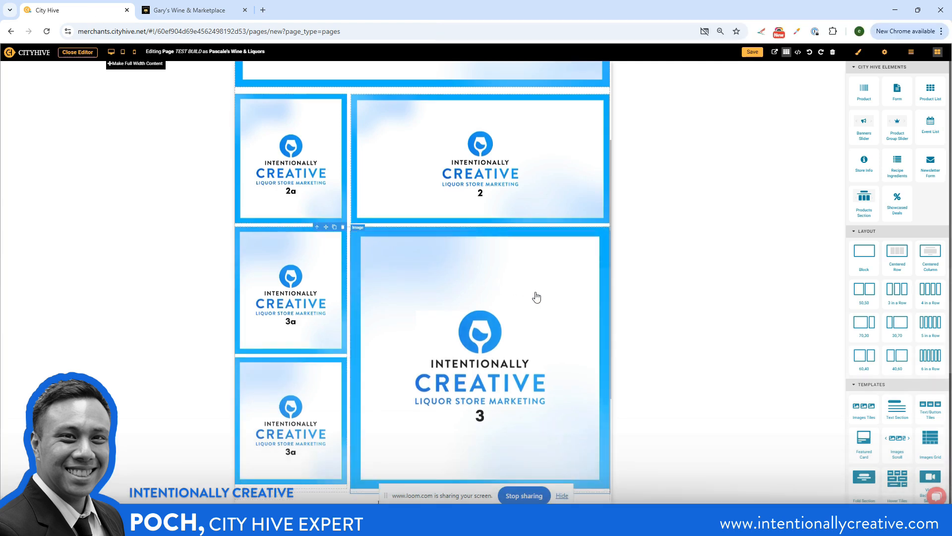
{"action": "scroll", "coordinate": [537, 297], "scroll_direction": "down", "scroll_amount": 4}
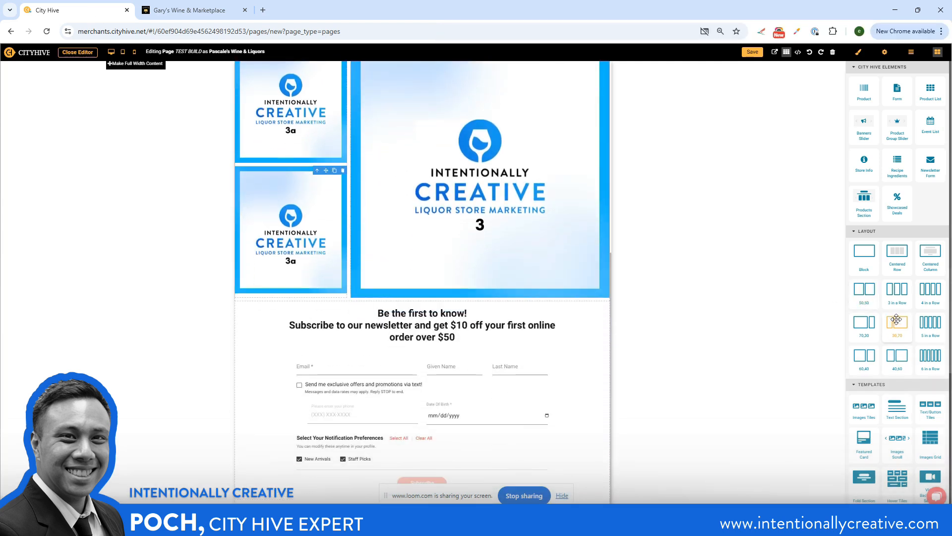
{"action": "left_click_drag", "start_coordinate": [897, 320], "coordinate": [299, 313]}
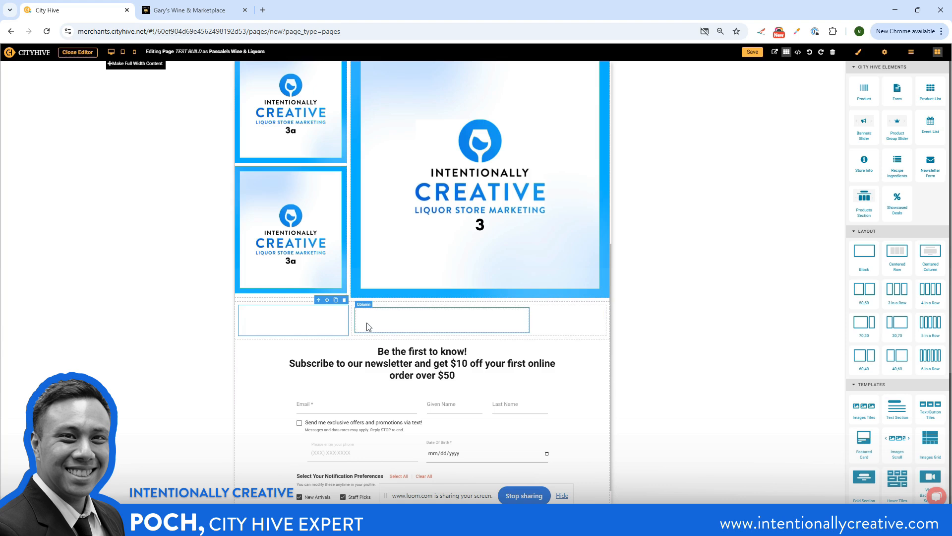
{"action": "left_click_drag", "start_coordinate": [351, 323], "coordinate": [352, 323]}
{"action": "left_click", "coordinate": [529, 317]}
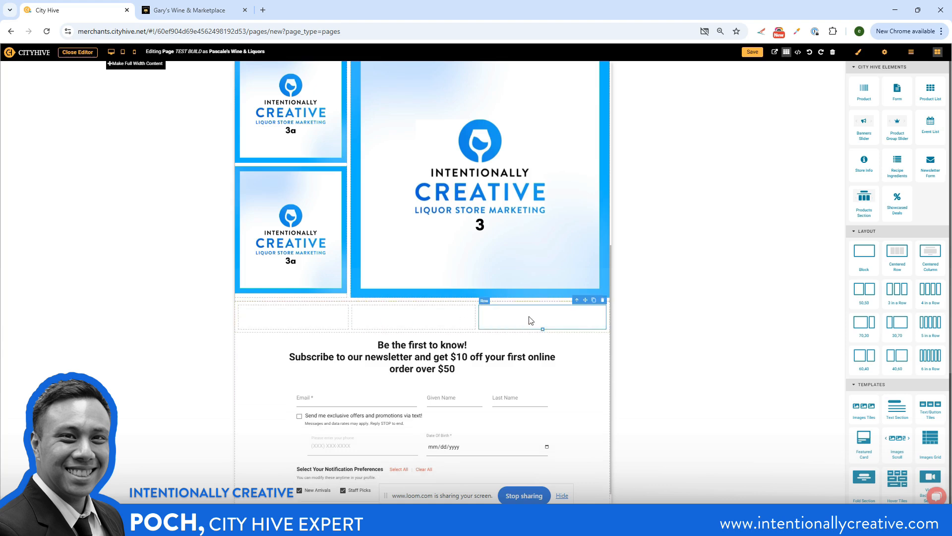
{"action": "left_click", "coordinate": [602, 300]}
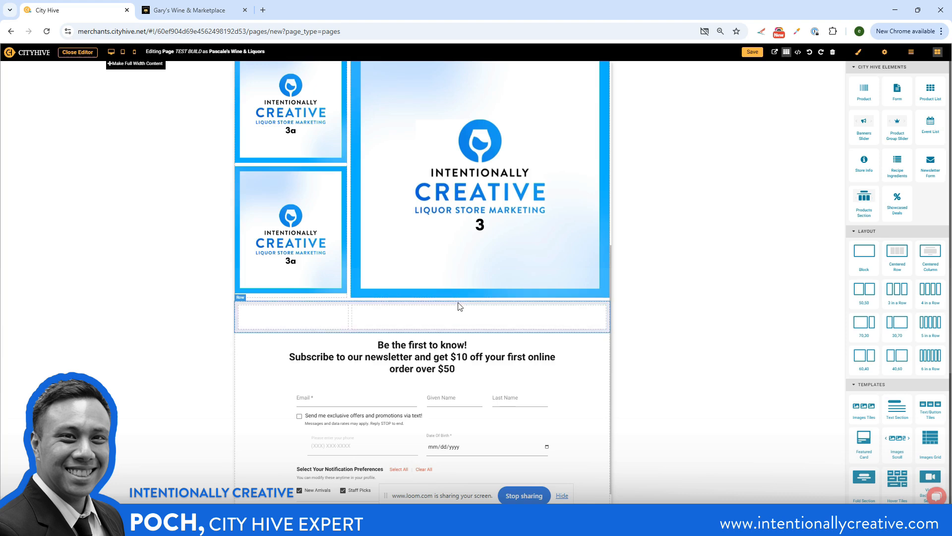
Set the new 30,70 row's left and right padding to 0 px
{"action": "left_click", "coordinate": [484, 309]}
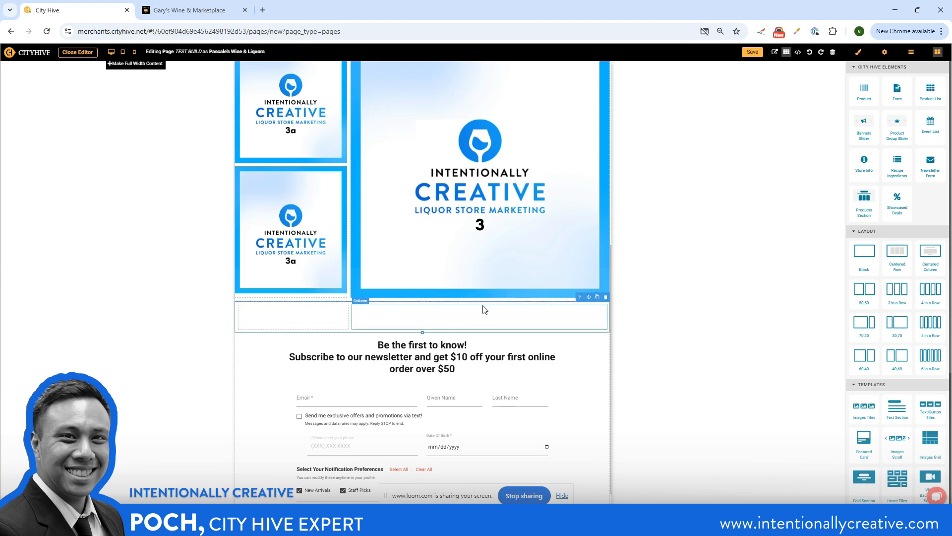
{"action": "left_click", "coordinate": [859, 52]}
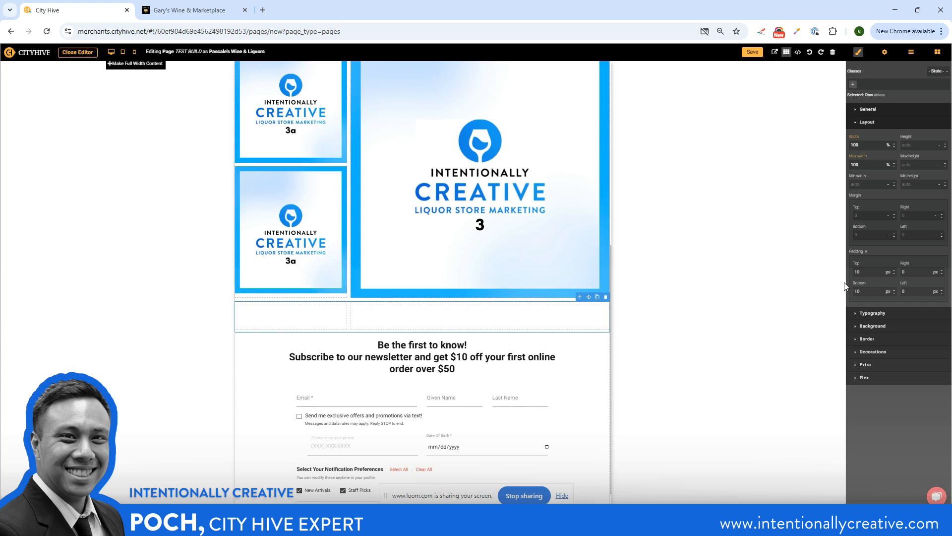
Place an Image element in the new row's narrow column and fill it with file 4a, uploaded from YouTube - Assets as a new media item
{"action": "left_click", "coordinate": [938, 52]}
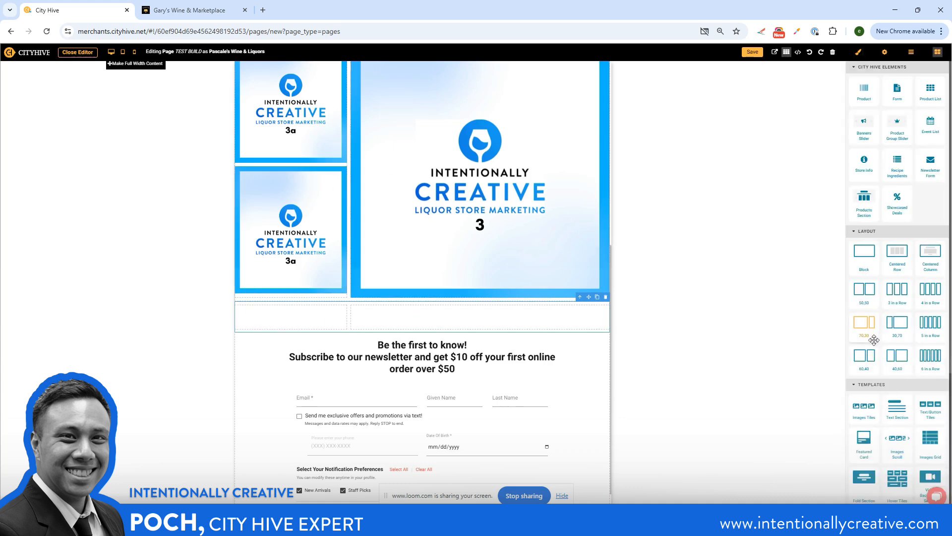
{"action": "scroll", "coordinate": [874, 346], "scroll_direction": "down", "scroll_amount": 5}
{"action": "left_click_drag", "start_coordinate": [864, 391], "coordinate": [285, 322]}
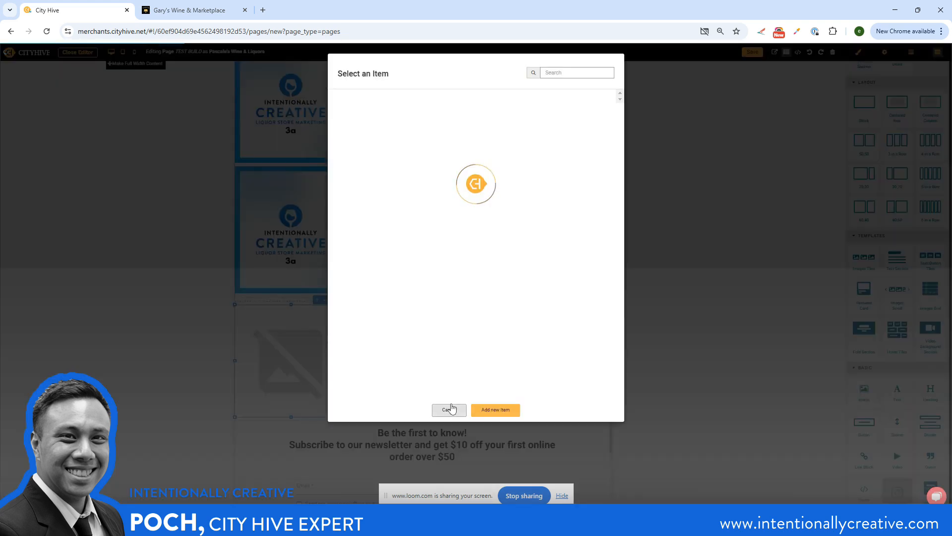
{"action": "left_click", "coordinate": [496, 411]}
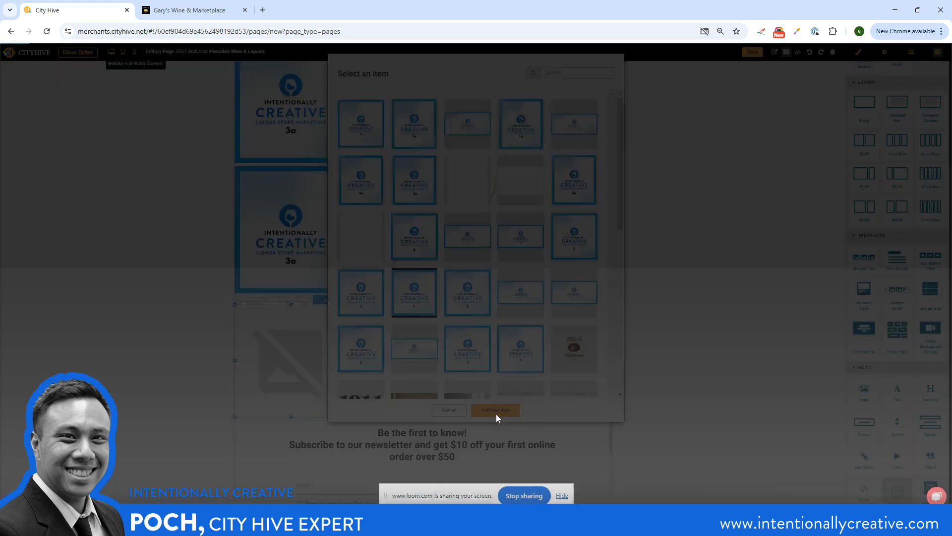
{"action": "left_click", "coordinate": [369, 89]}
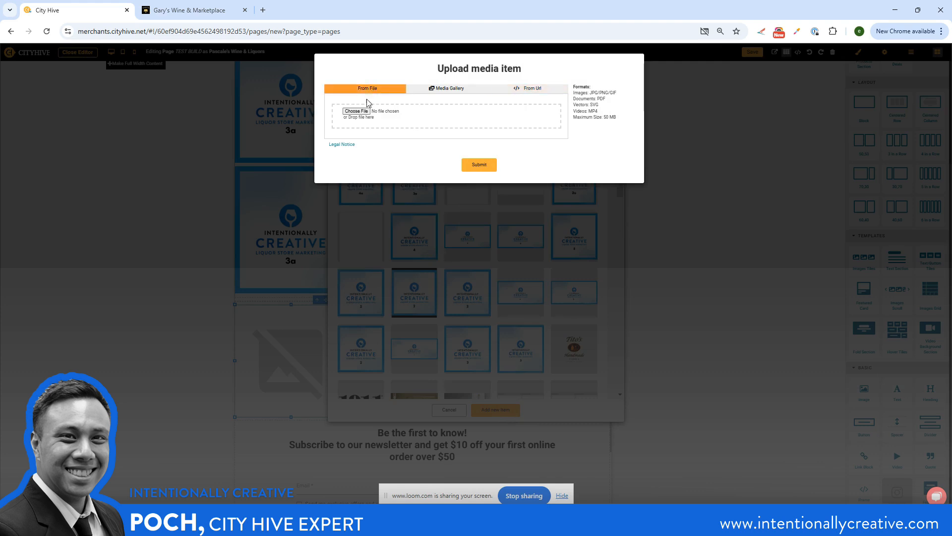
{"action": "left_click", "coordinate": [358, 111]}
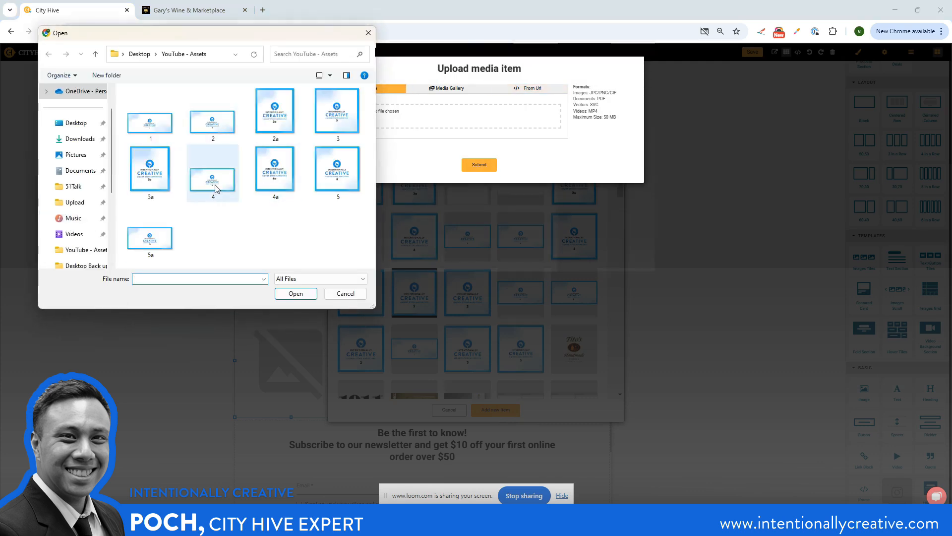
{"action": "left_click", "coordinate": [275, 169]}
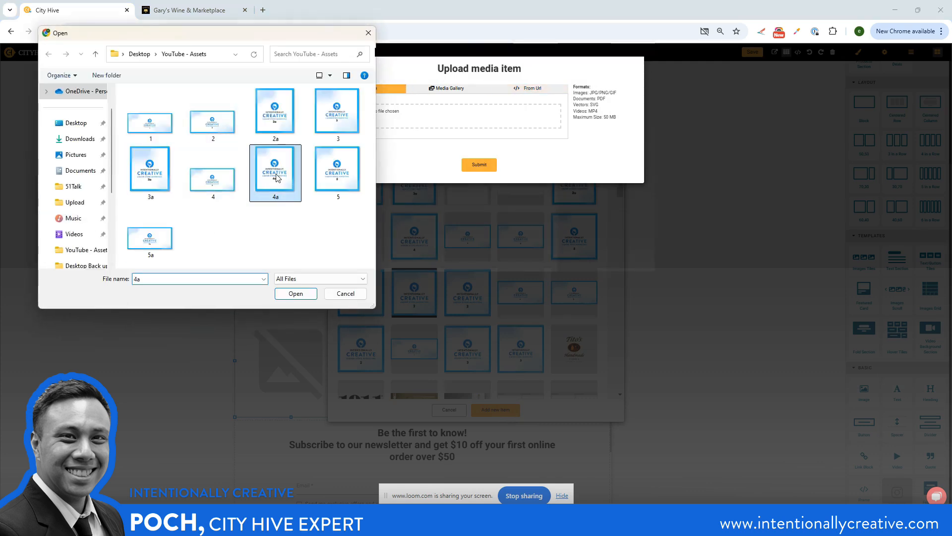
{"action": "left_click", "coordinate": [294, 294]}
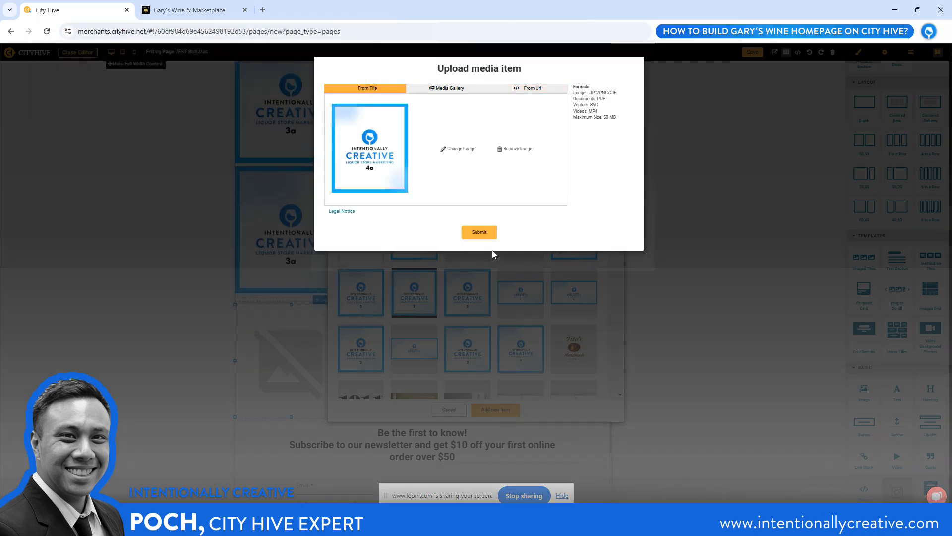
{"action": "left_click", "coordinate": [479, 231]}
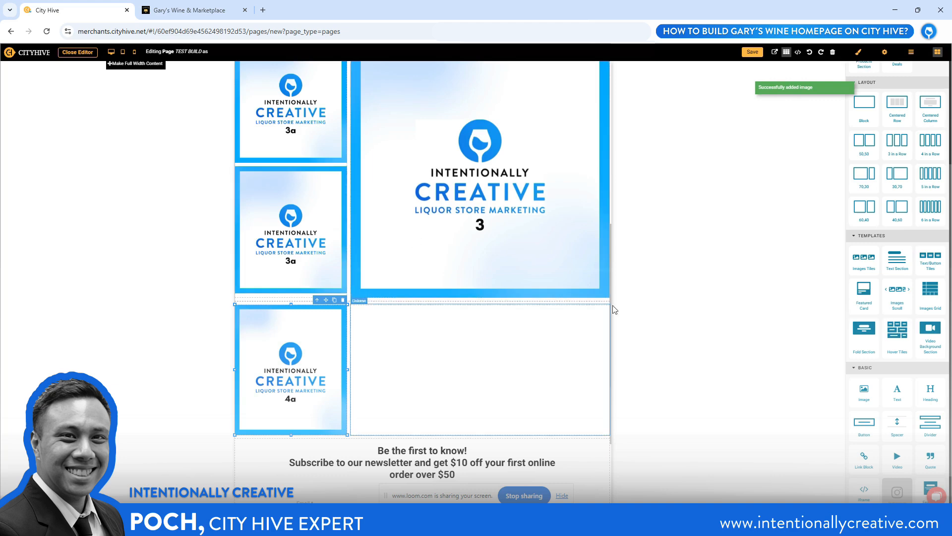
Place an Image element in the 4a row's wide column and fill it with file 4, uploaded from YouTube - Assets as a new media item
{"action": "left_click_drag", "start_coordinate": [865, 391], "coordinate": [443, 350]}
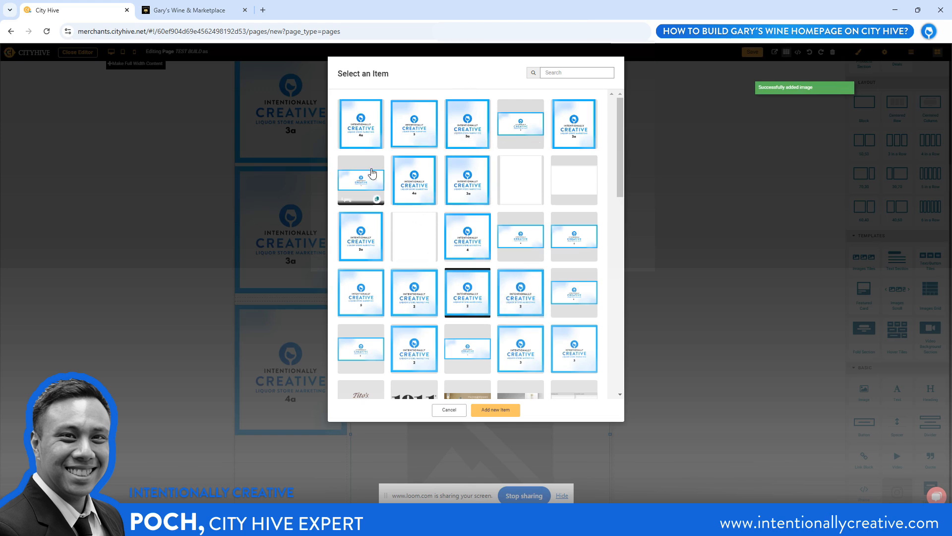
{"action": "left_click", "coordinate": [492, 410]}
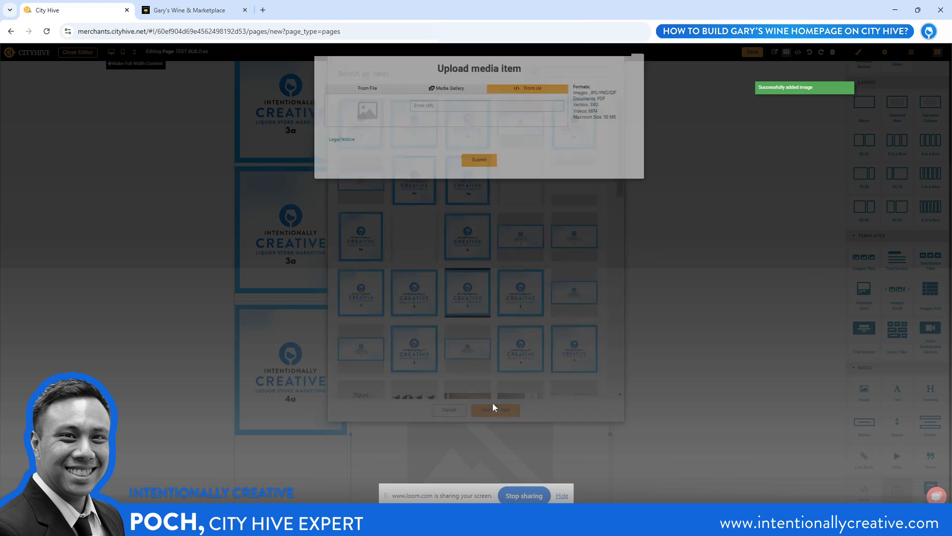
{"action": "left_click", "coordinate": [355, 111]}
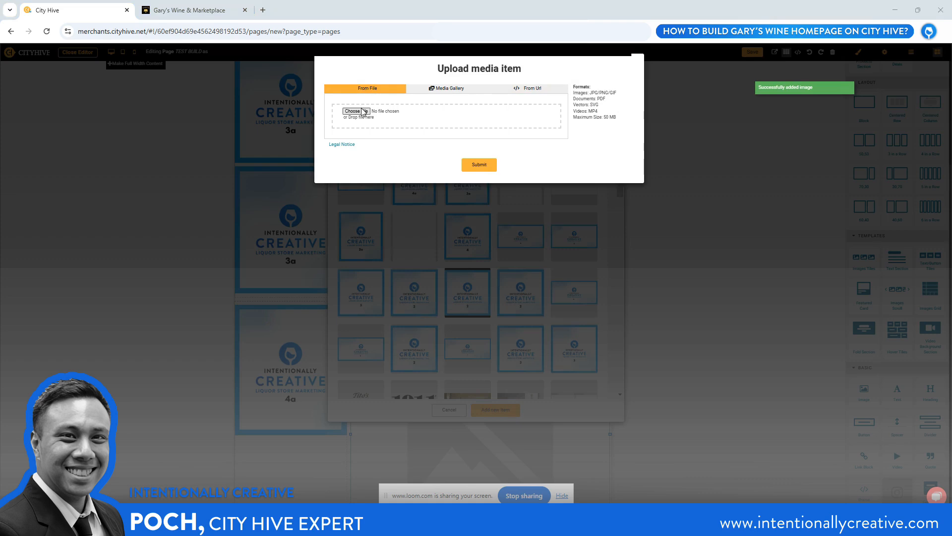
{"action": "left_click", "coordinate": [214, 185]}
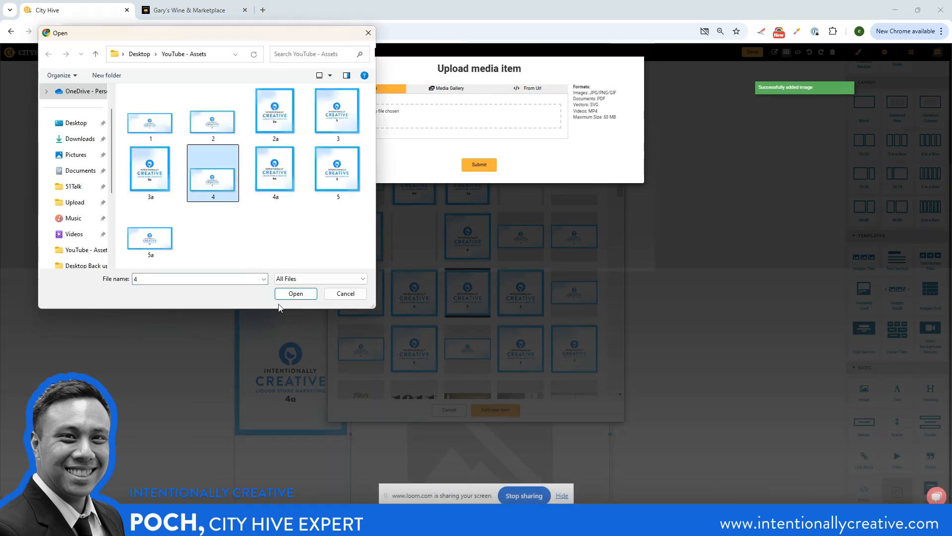
{"action": "left_click", "coordinate": [294, 295]}
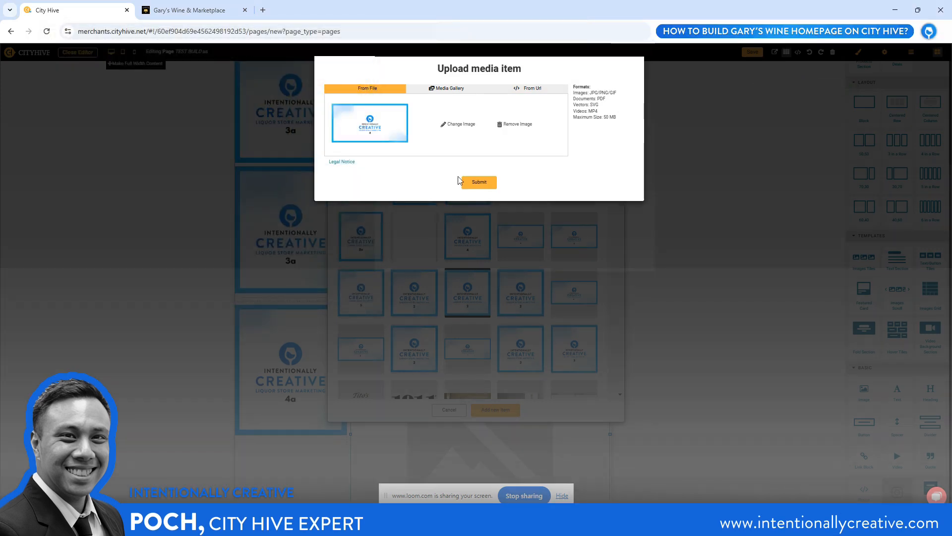
{"action": "left_click", "coordinate": [474, 184]}
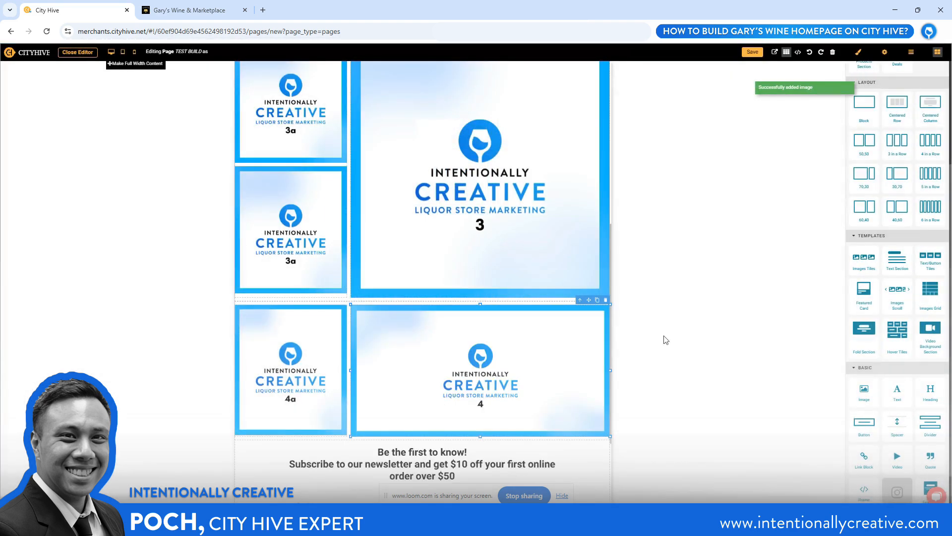
{"action": "scroll", "coordinate": [415, 276], "scroll_direction": "up", "scroll_amount": 1}
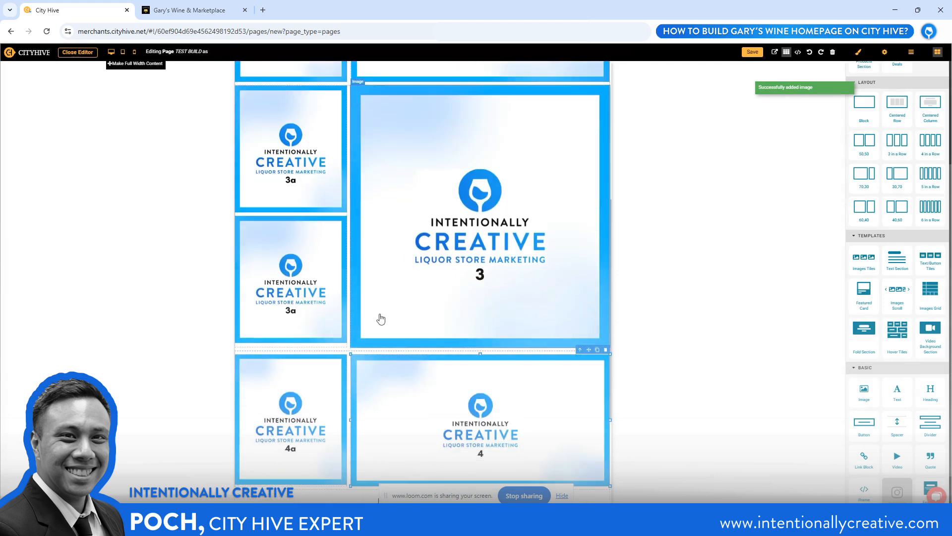
On Gary's Wine, examine the tile layout from the banner down to the Shop Grocery, Download the App and Gary's Direct tiles
{"action": "left_click", "coordinate": [186, 10]}
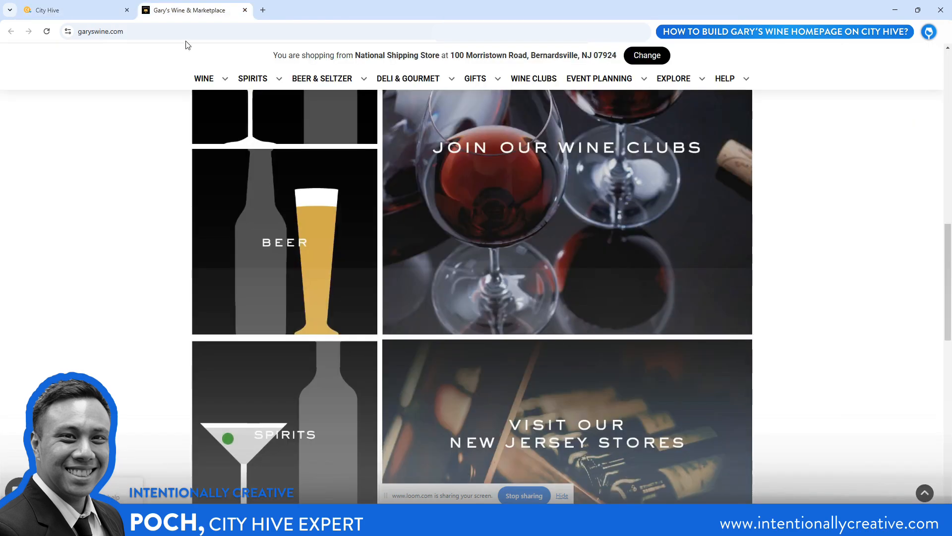
{"action": "scroll", "coordinate": [380, 208], "scroll_direction": "up", "scroll_amount": 15}
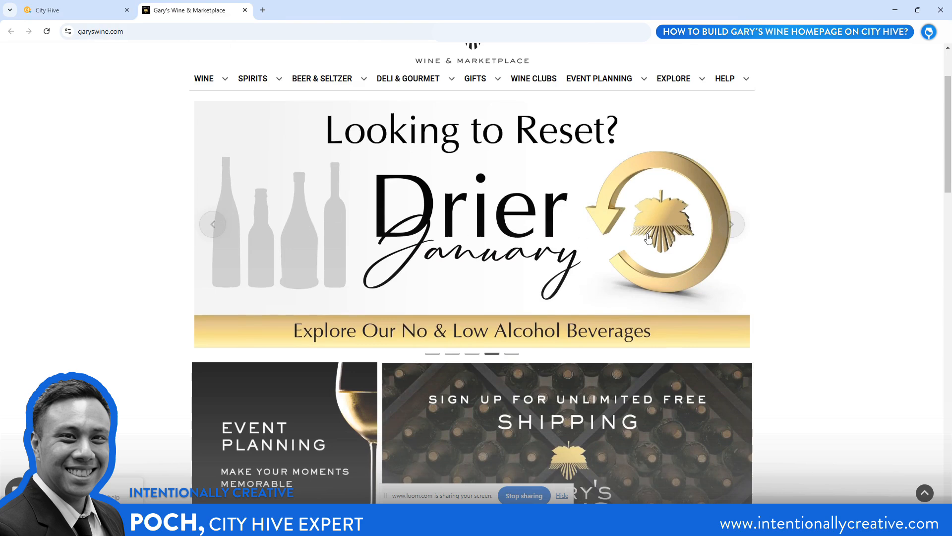
{"action": "scroll", "coordinate": [461, 261], "scroll_direction": "down", "scroll_amount": 3}
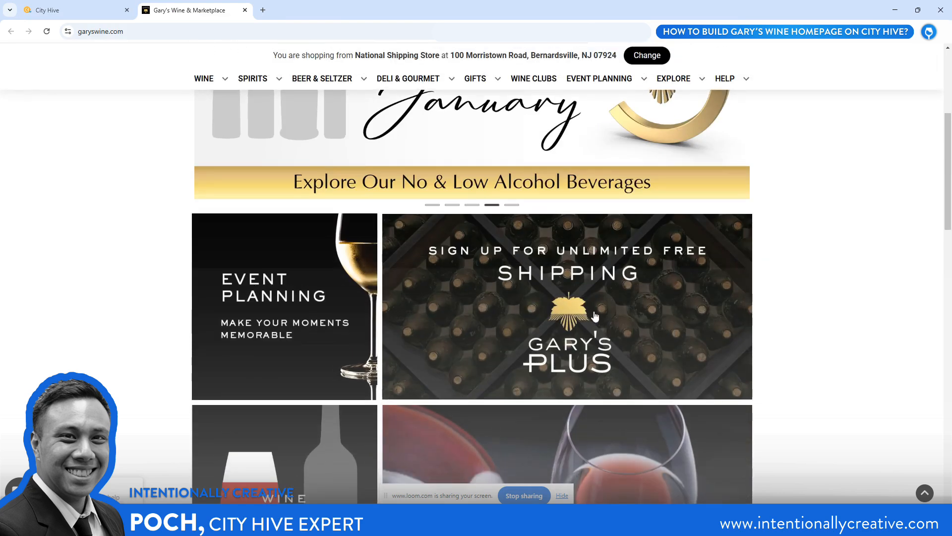
{"action": "scroll", "coordinate": [259, 267], "scroll_direction": "down", "scroll_amount": 4}
{"action": "scroll", "coordinate": [424, 355], "scroll_direction": "down", "scroll_amount": 1}
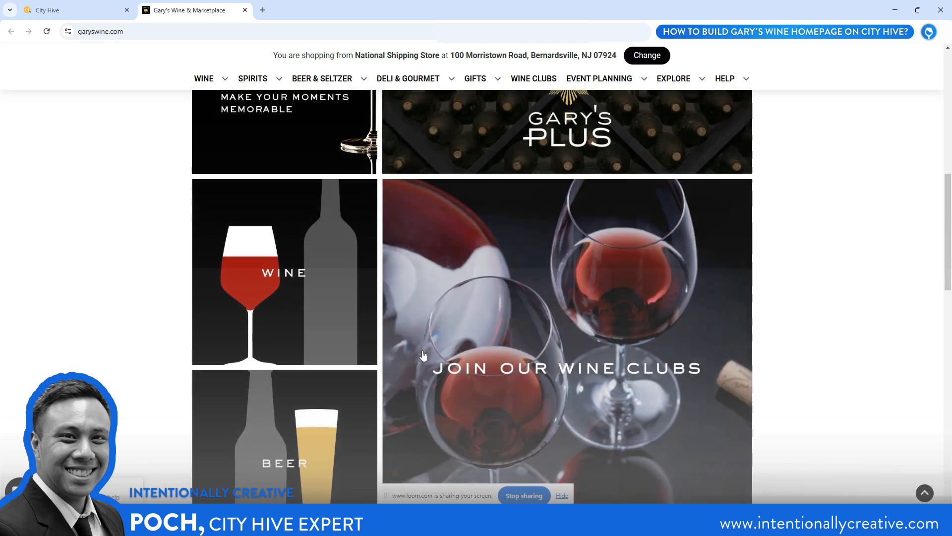
{"action": "scroll", "coordinate": [423, 355], "scroll_direction": "down", "scroll_amount": 5}
{"action": "scroll", "coordinate": [423, 352], "scroll_direction": "down", "scroll_amount": 9}
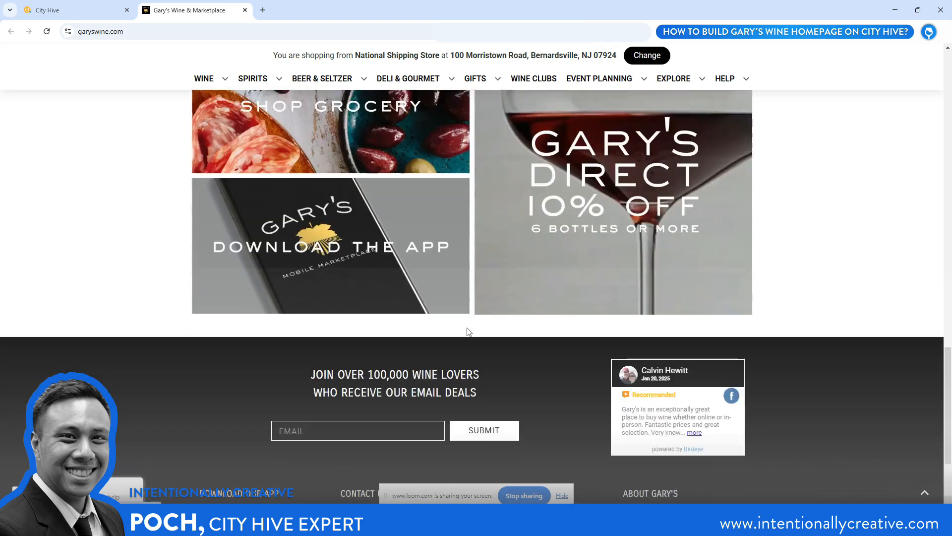
{"action": "scroll", "coordinate": [468, 330], "scroll_direction": "up", "scroll_amount": 4}
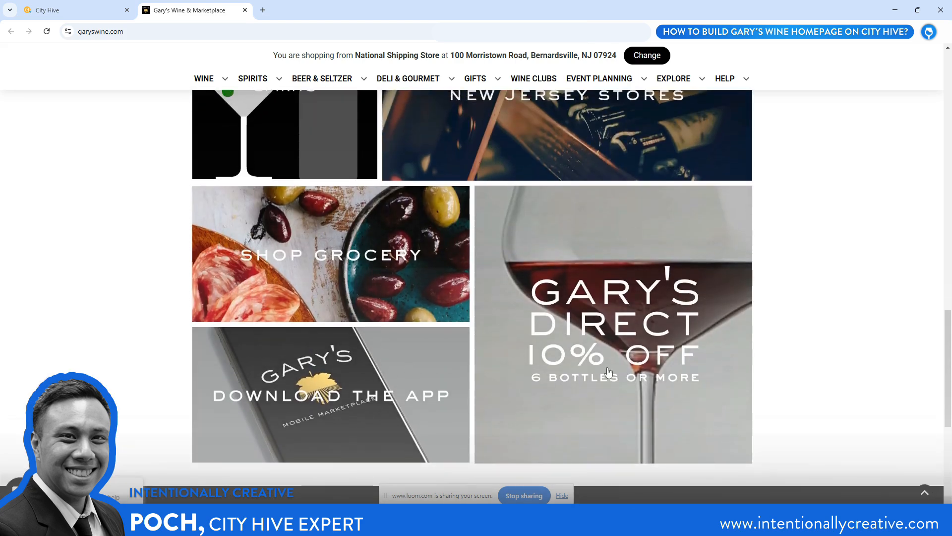
{"action": "scroll", "coordinate": [467, 215], "scroll_direction": "up", "scroll_amount": 7}
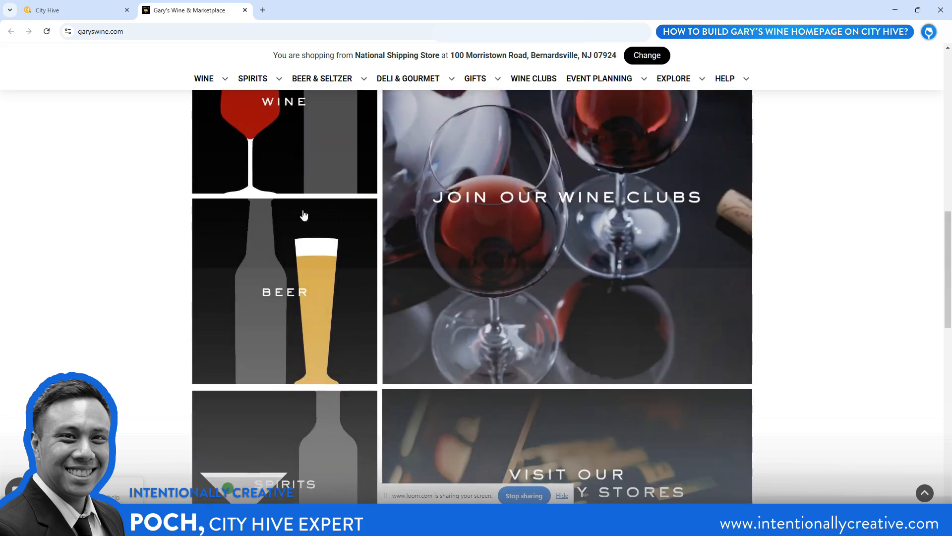
{"action": "scroll", "coordinate": [376, 307], "scroll_direction": "up", "scroll_amount": 2}
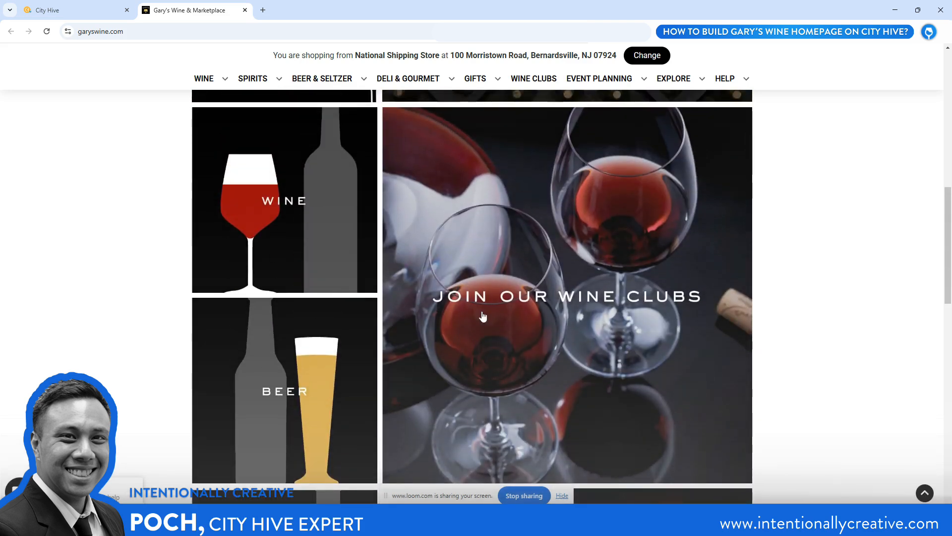
{"action": "scroll", "coordinate": [482, 316], "scroll_direction": "down", "scroll_amount": 7}
{"action": "scroll", "coordinate": [466, 237], "scroll_direction": "up", "scroll_amount": 6}
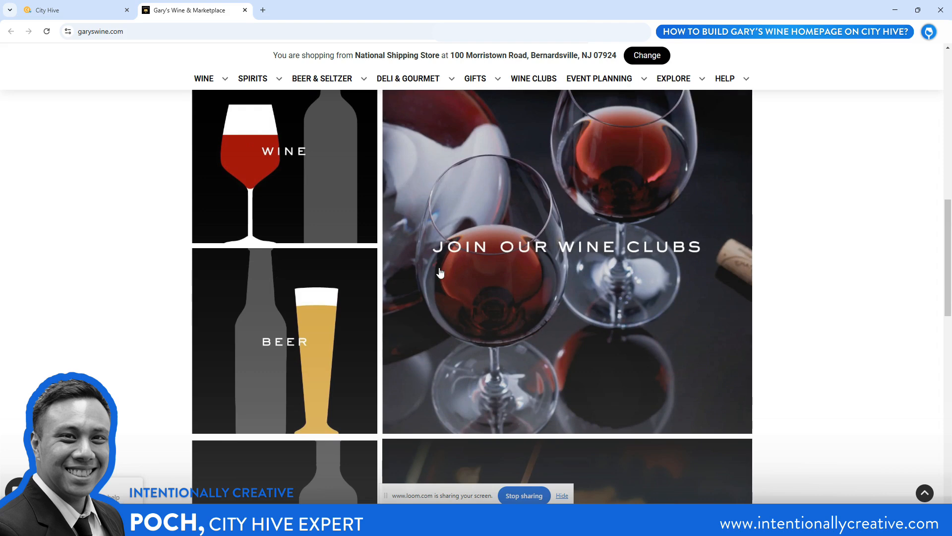
{"action": "scroll", "coordinate": [436, 238], "scroll_direction": "down", "scroll_amount": 10}
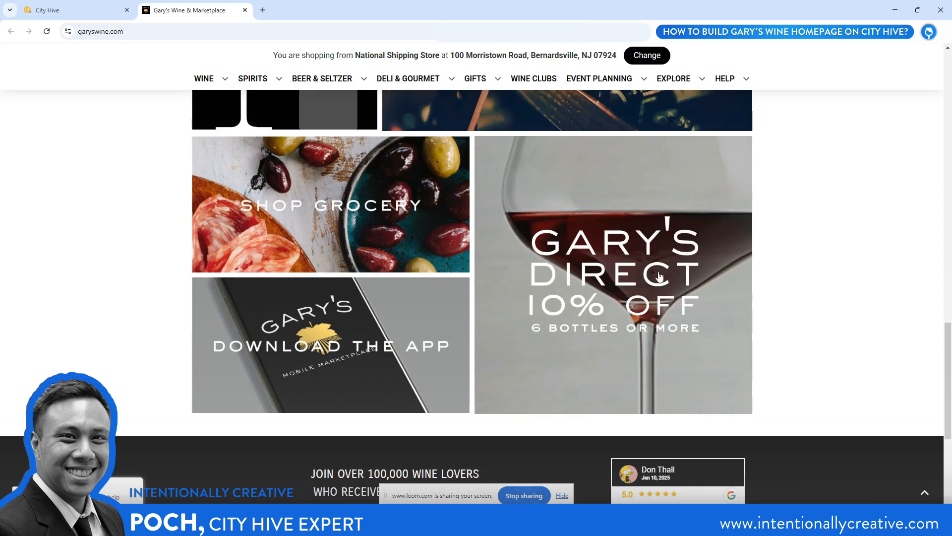
In City Hive, insert a 50,50 row between the 4a/4 row and the newsletter form and delete its extra third column
{"action": "left_click", "coordinate": [74, 13]}
{"action": "scroll", "coordinate": [351, 179], "scroll_direction": "down", "scroll_amount": 4}
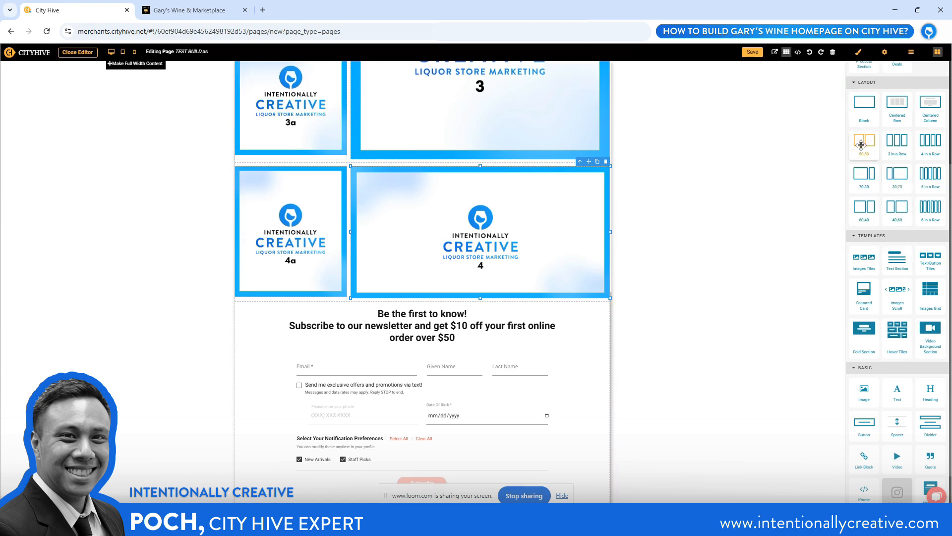
{"action": "left_click_drag", "start_coordinate": [864, 145], "coordinate": [329, 302]}
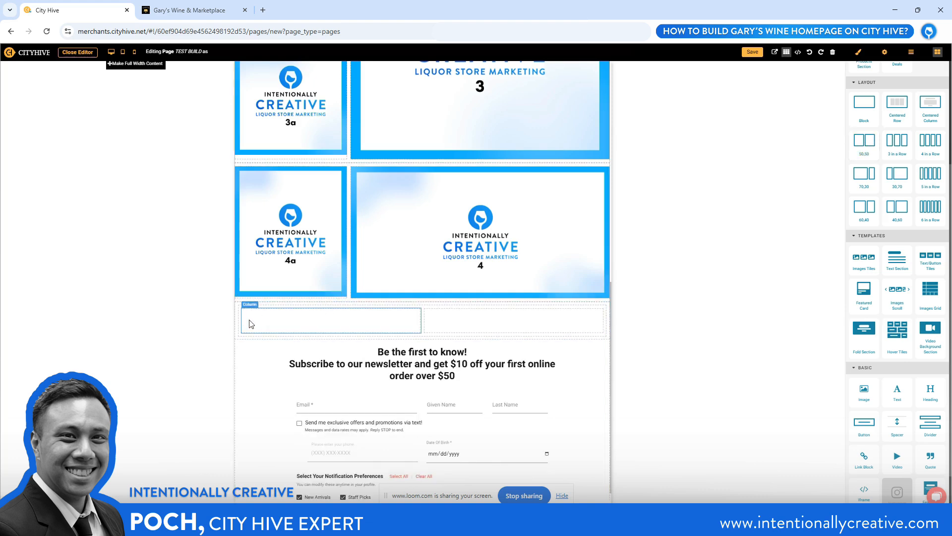
{"action": "left_click_drag", "start_coordinate": [237, 322], "coordinate": [237, 322]}
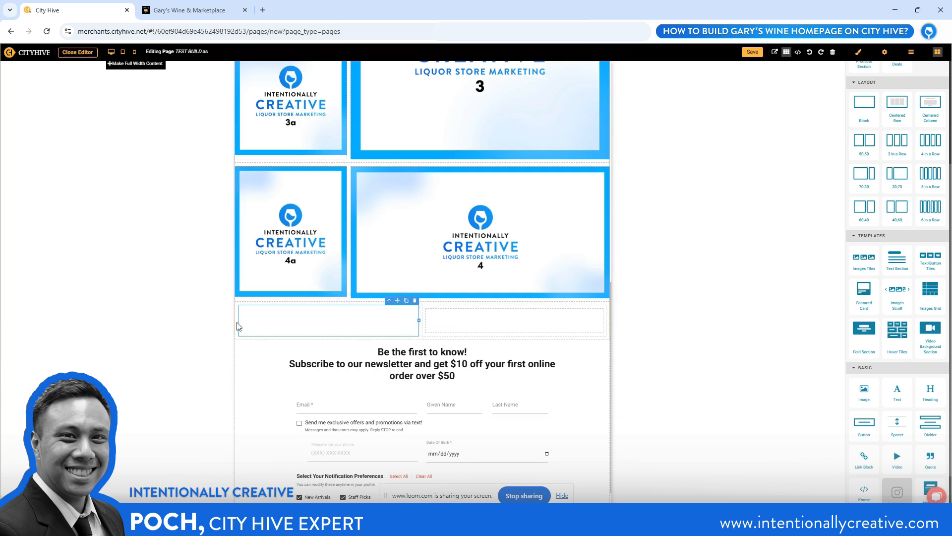
{"action": "left_click_drag", "start_coordinate": [436, 323], "coordinate": [424, 327]}
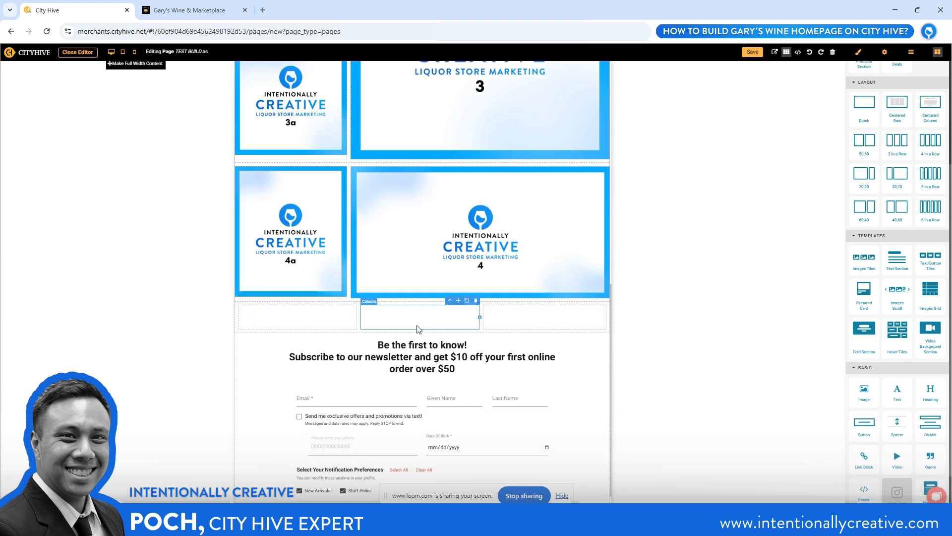
{"action": "left_click", "coordinate": [603, 301]}
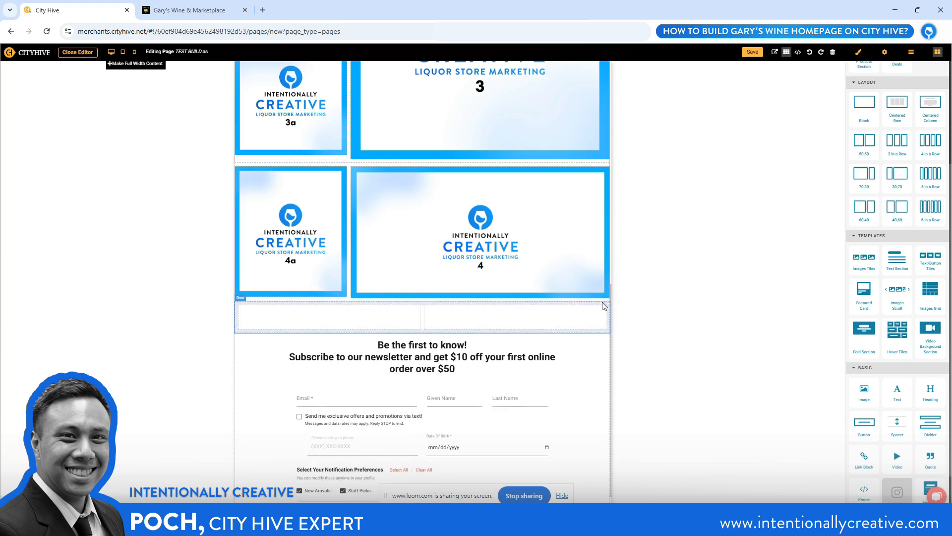
Set the new 50,50 row's left and right padding to 0 px
{"action": "left_click", "coordinate": [434, 305]}
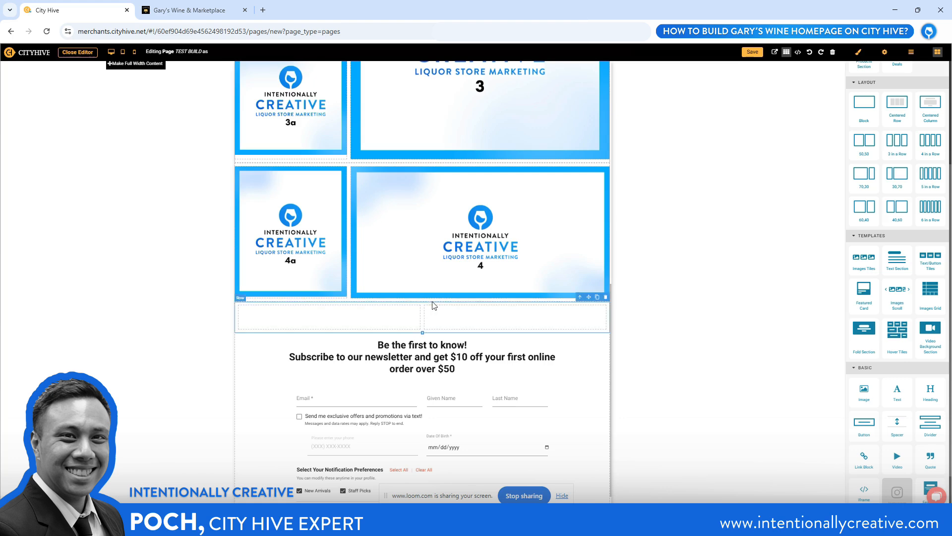
{"action": "left_click", "coordinate": [857, 52]}
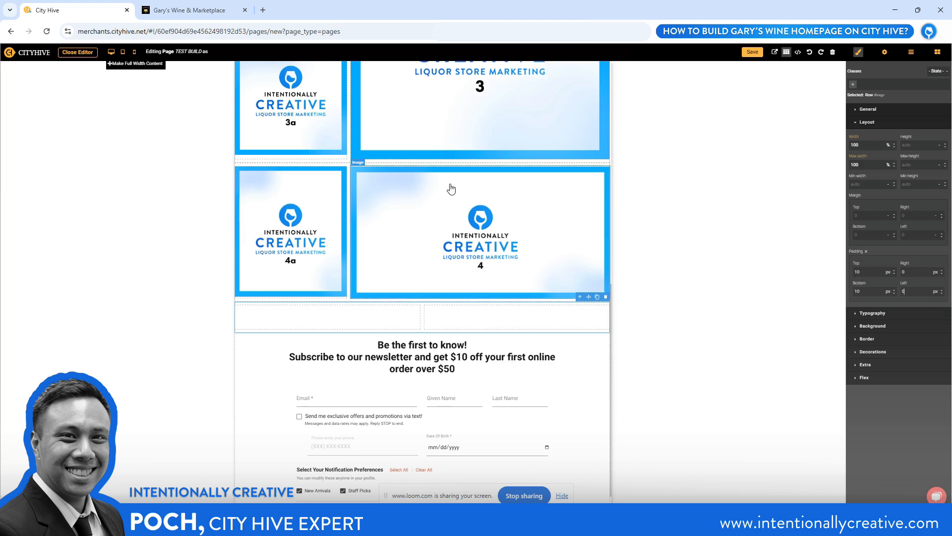
Set the top padding of the row holding tiles 4a and 4 to 0 px
{"action": "scroll", "coordinate": [337, 198], "scroll_direction": "up", "scroll_amount": 1}
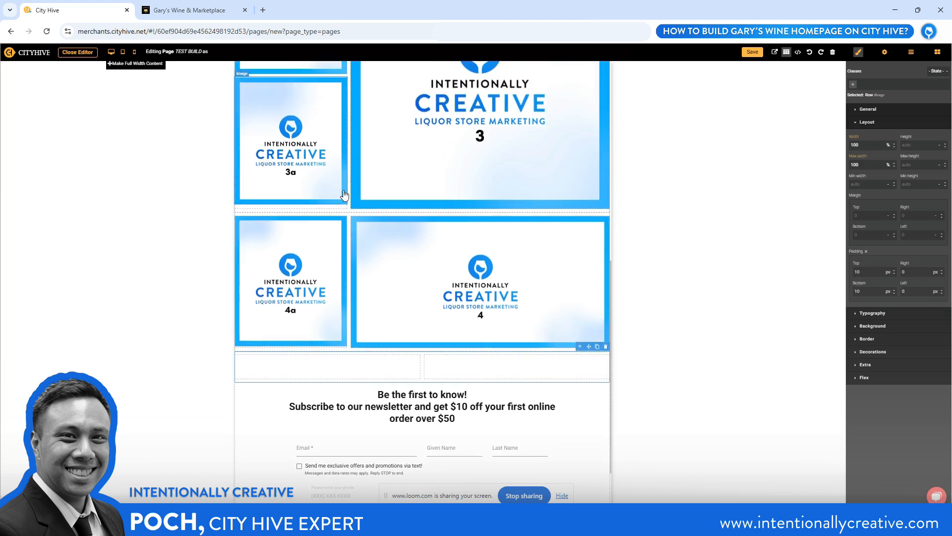
{"action": "scroll", "coordinate": [345, 214], "scroll_direction": "up", "scroll_amount": 2}
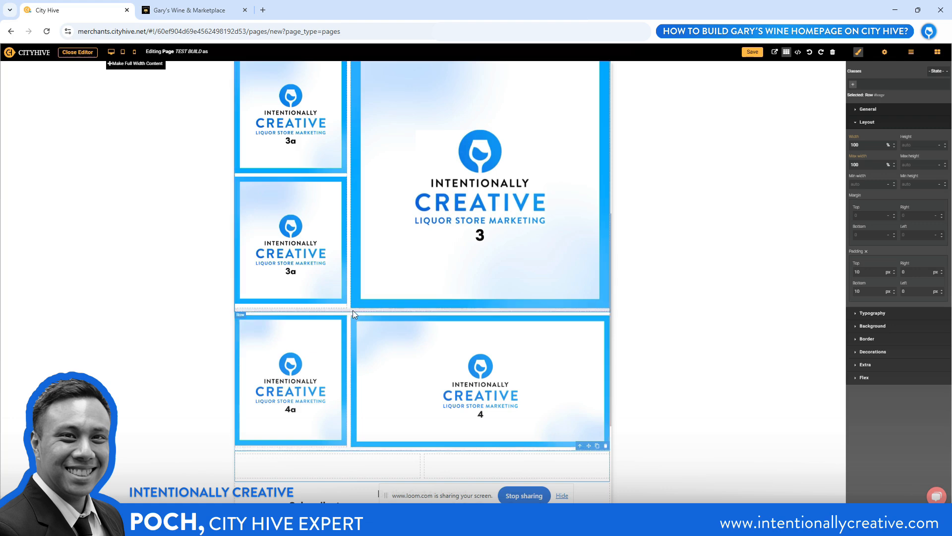
{"action": "left_click", "coordinate": [343, 311]}
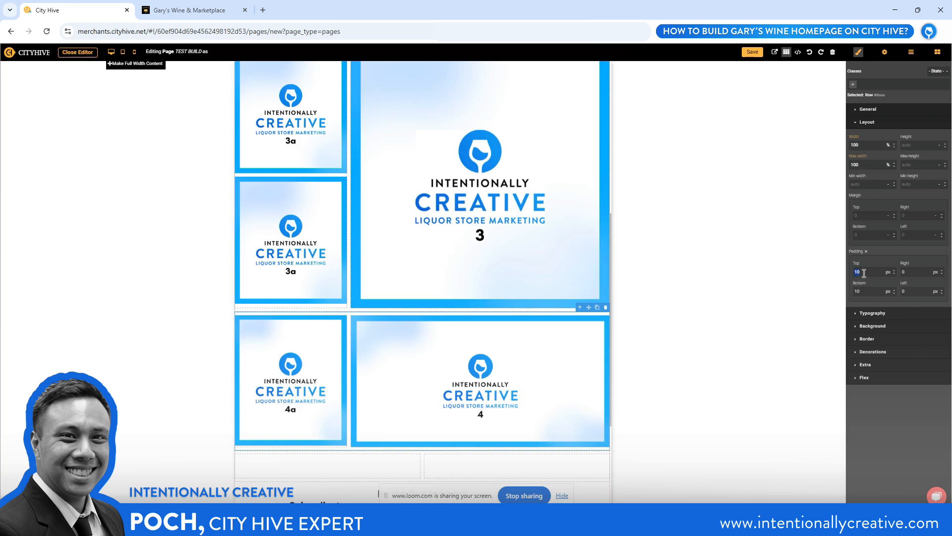
{"action": "key", "text": "Return"}
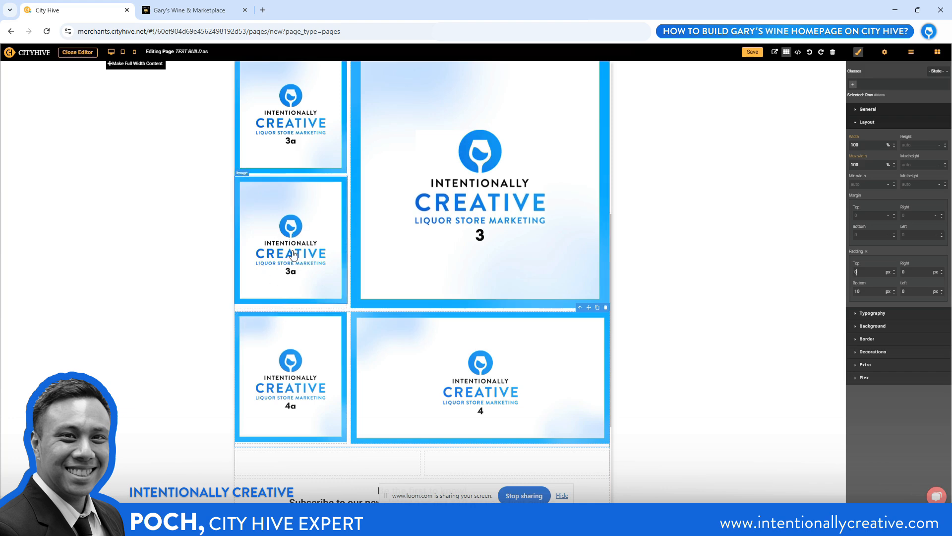
{"action": "scroll", "coordinate": [317, 282], "scroll_direction": "down", "scroll_amount": 2}
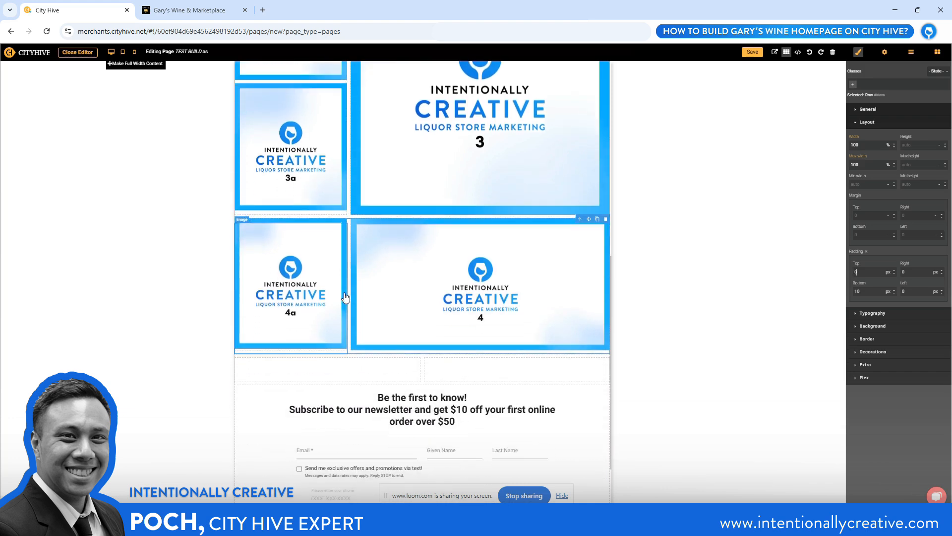
{"action": "scroll", "coordinate": [348, 268], "scroll_direction": "down", "scroll_amount": 2}
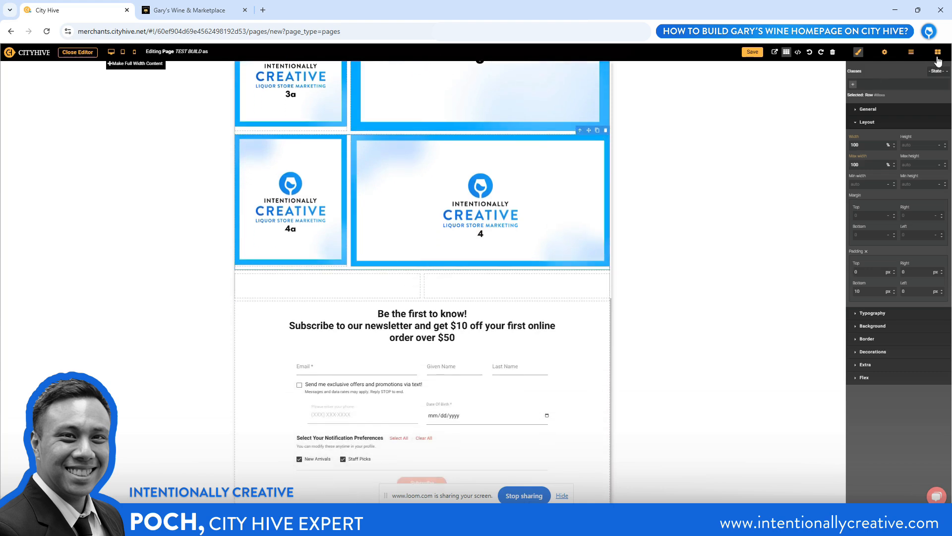
Add an image to the 50,50 row's left column, upload file 5a for it, and place a second 5a image beneath it
{"action": "left_click", "coordinate": [937, 51]}
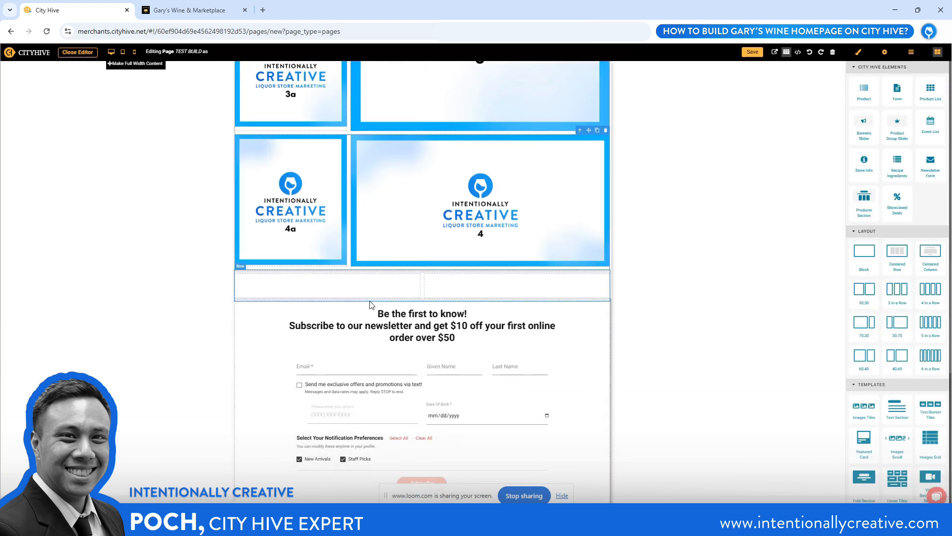
{"action": "scroll", "coordinate": [859, 336], "scroll_direction": "down", "scroll_amount": 4}
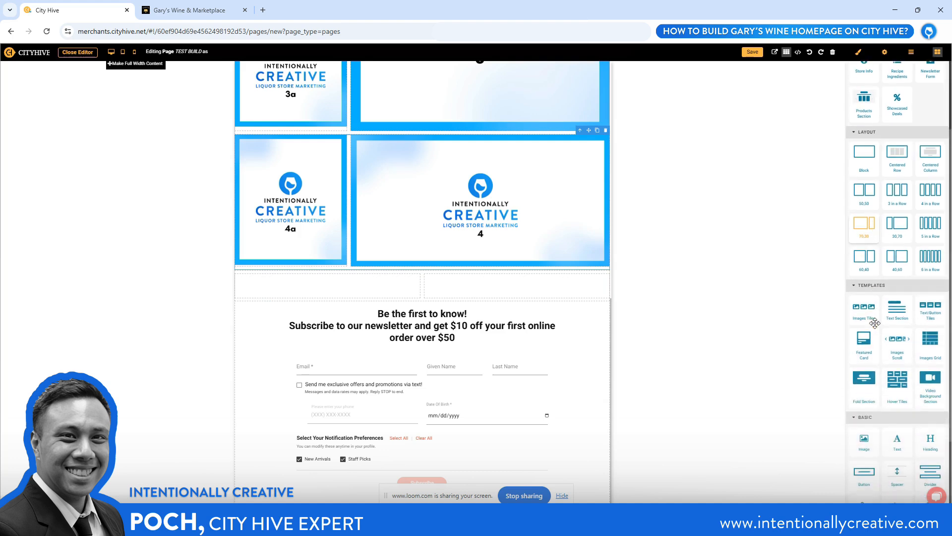
{"action": "left_click_drag", "start_coordinate": [864, 343], "coordinate": [351, 281]}
{"action": "left_click", "coordinate": [488, 411]}
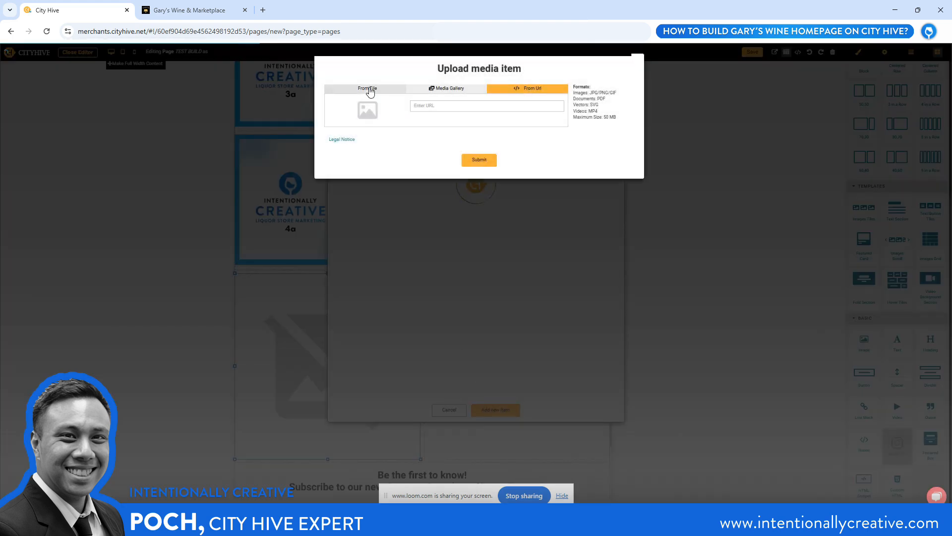
{"action": "left_click", "coordinate": [369, 89]}
{"action": "left_click", "coordinate": [354, 110]}
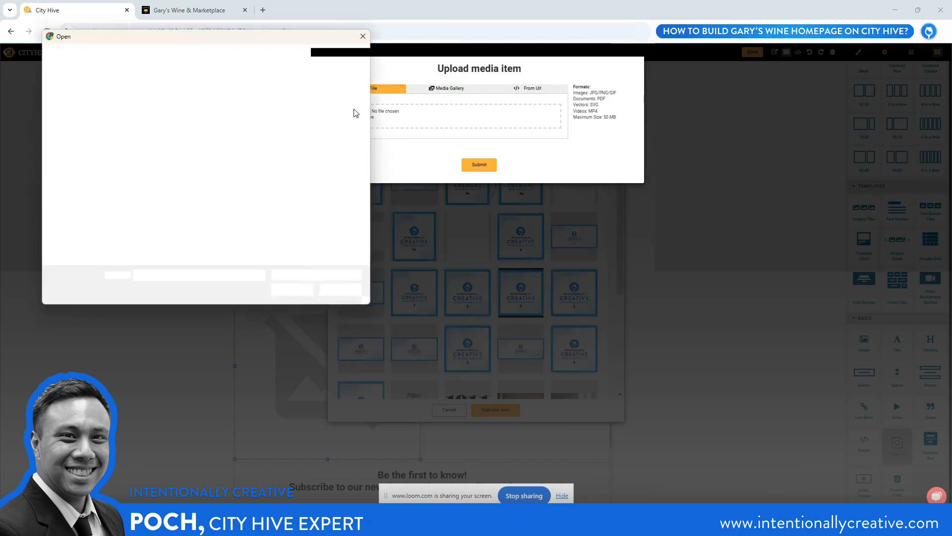
{"action": "left_click", "coordinate": [132, 248]}
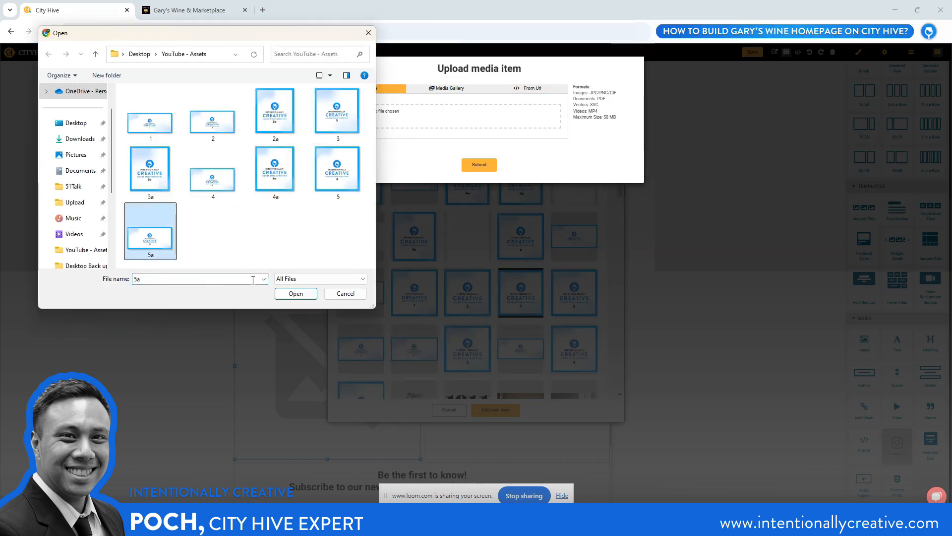
{"action": "left_click", "coordinate": [277, 293]}
{"action": "left_click", "coordinate": [474, 187]}
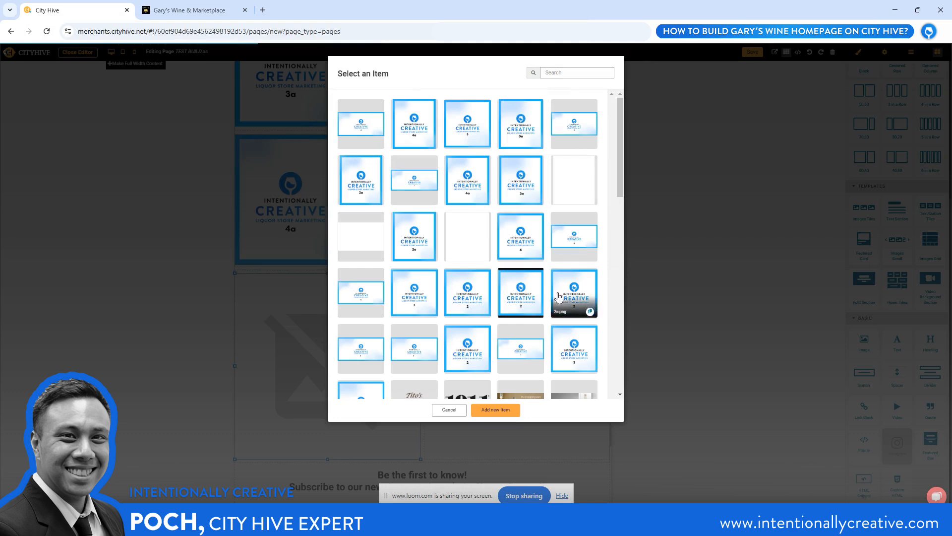
{"action": "left_click", "coordinate": [568, 315]}
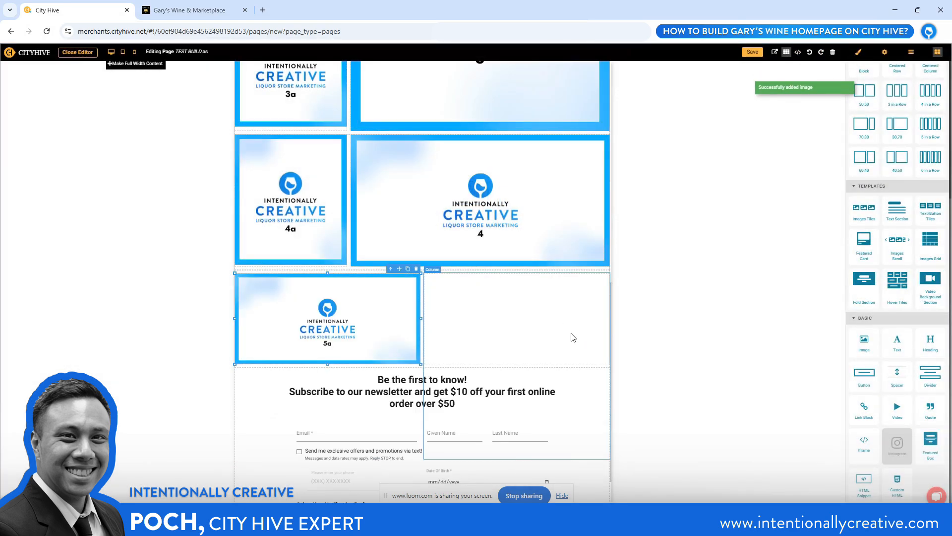
{"action": "left_click_drag", "start_coordinate": [865, 345], "coordinate": [350, 359]}
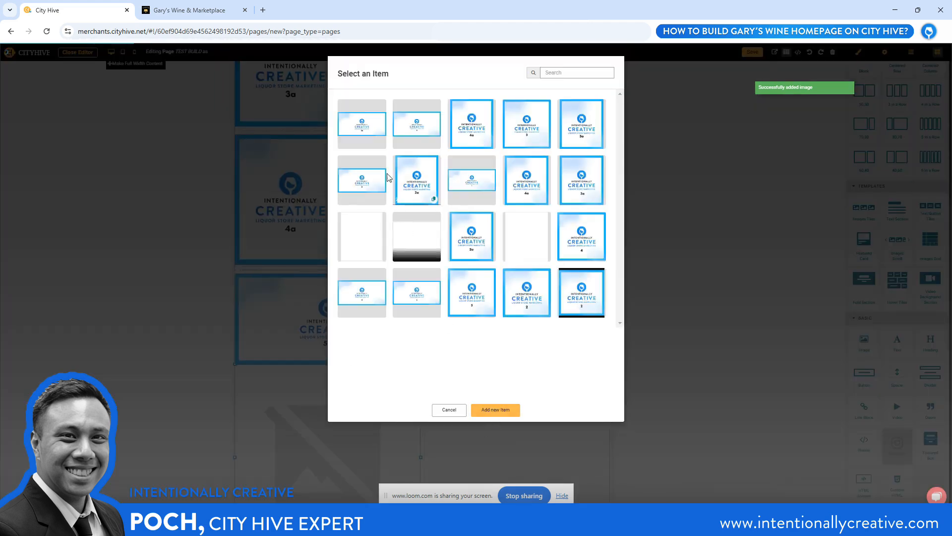
{"action": "left_click", "coordinate": [363, 125]}
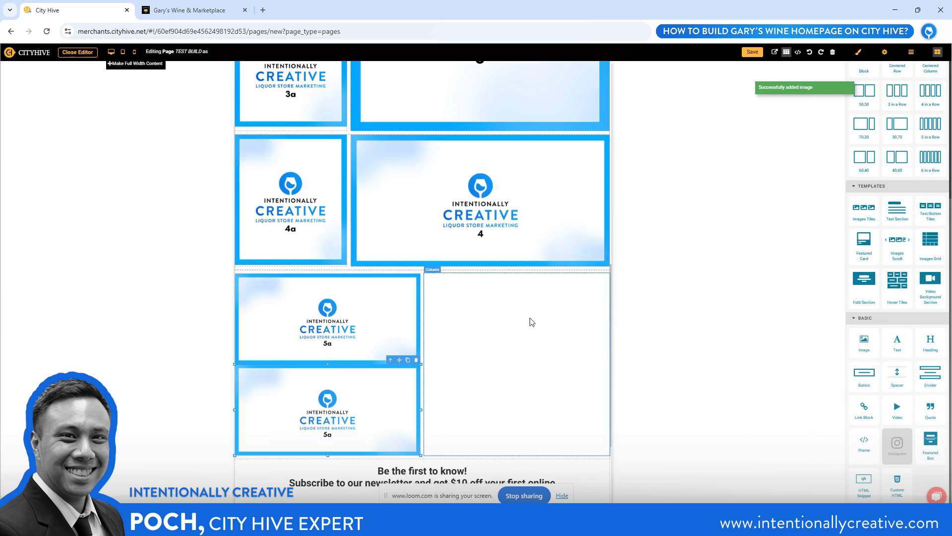
Add an image to the 50,50 row's right column and upload file 5 from the YouTube - Assets folder for it
{"action": "left_click_drag", "start_coordinate": [864, 343], "coordinate": [507, 352]}
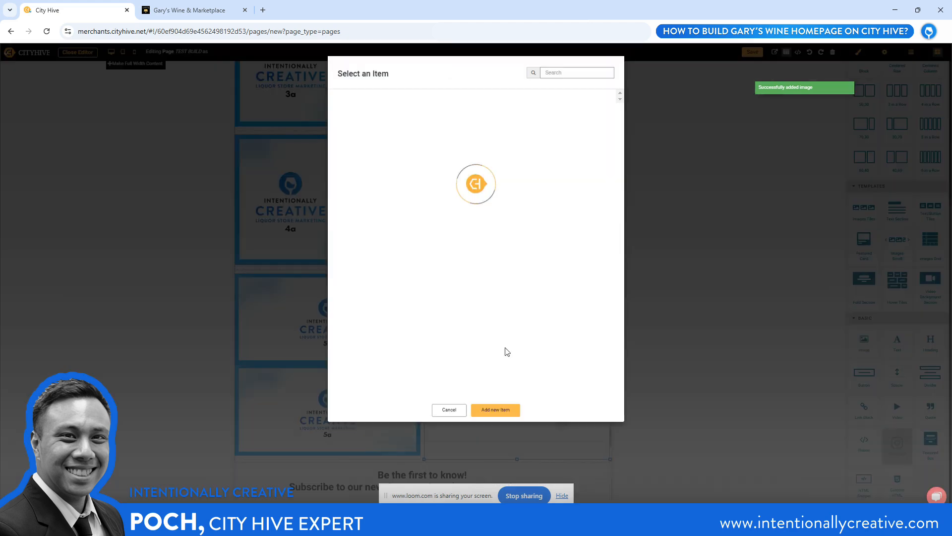
{"action": "left_click", "coordinate": [492, 410]}
{"action": "left_click", "coordinate": [368, 89]}
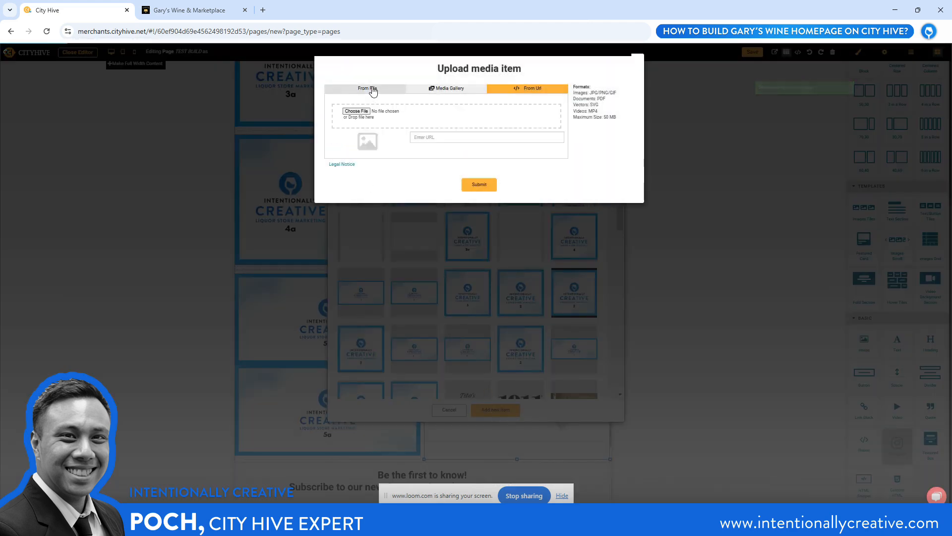
{"action": "left_click", "coordinate": [359, 118]}
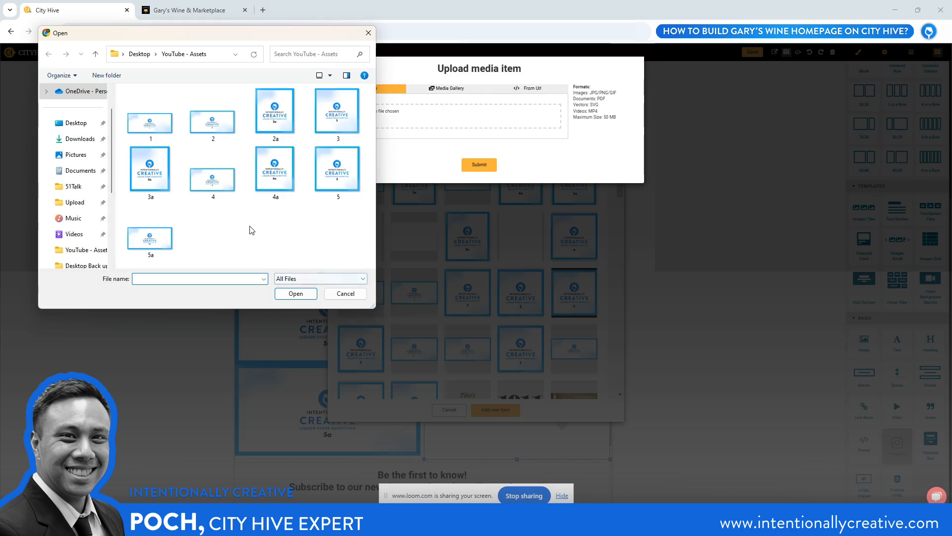
{"action": "left_click", "coordinate": [338, 172]}
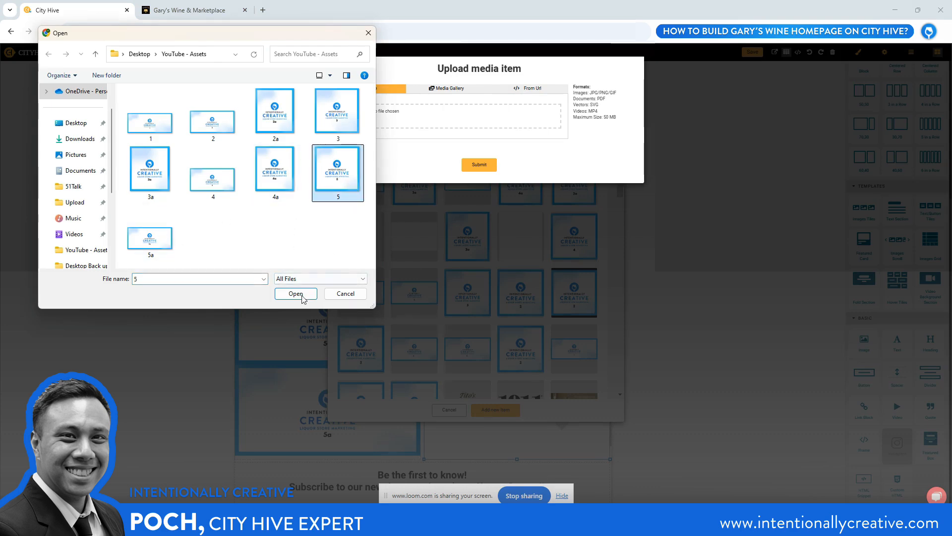
{"action": "left_click", "coordinate": [295, 293]}
{"action": "left_click", "coordinate": [478, 219]}
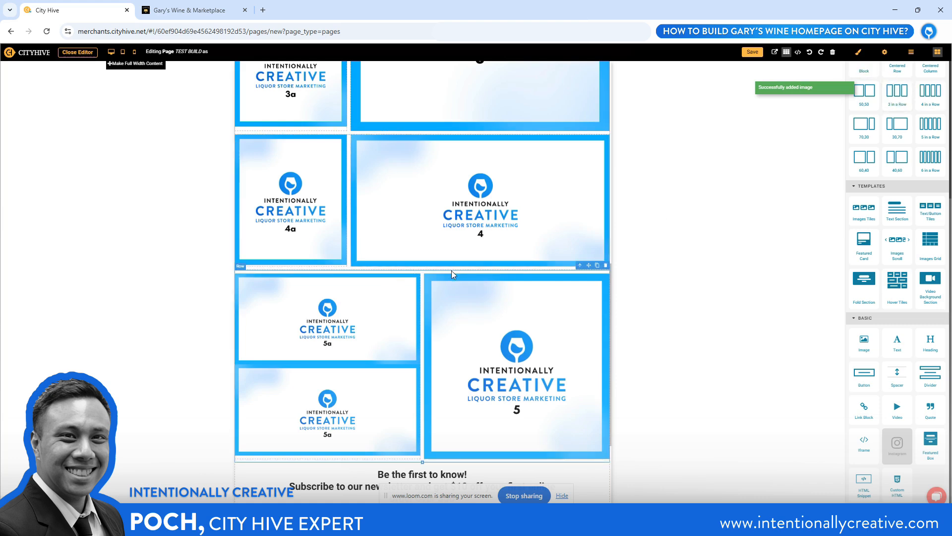
Set the top padding of the row holding tiles 5a and 5 to 0 px and the lower 5a image's top padding to 10 px
{"action": "left_click", "coordinate": [859, 53]}
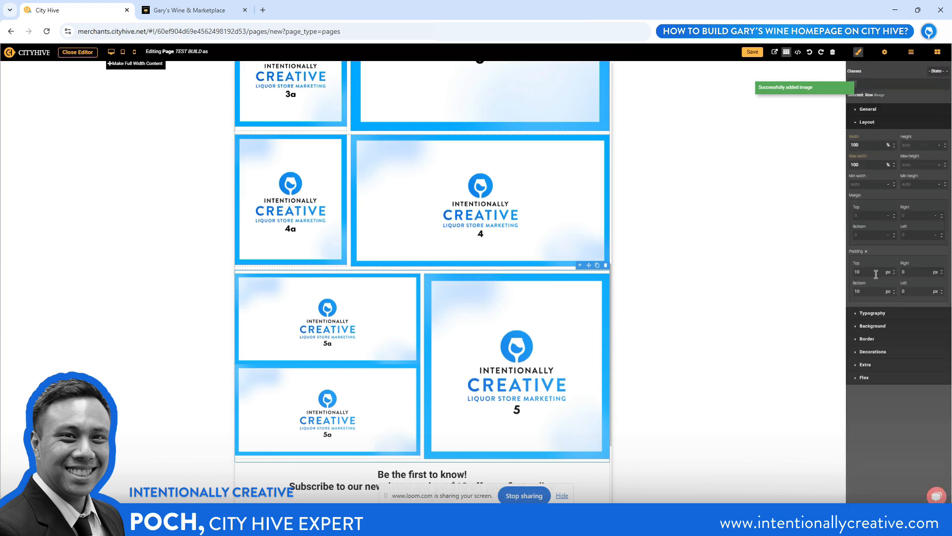
{"action": "type", "text": "0"}
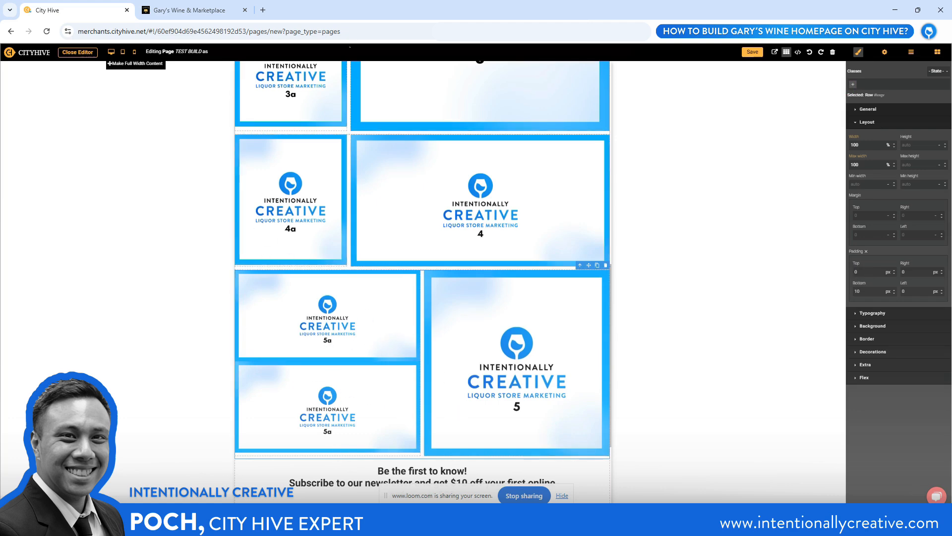
{"action": "scroll", "coordinate": [307, 172], "scroll_direction": "up", "scroll_amount": 3}
{"action": "scroll", "coordinate": [308, 215], "scroll_direction": "down", "scroll_amount": 4}
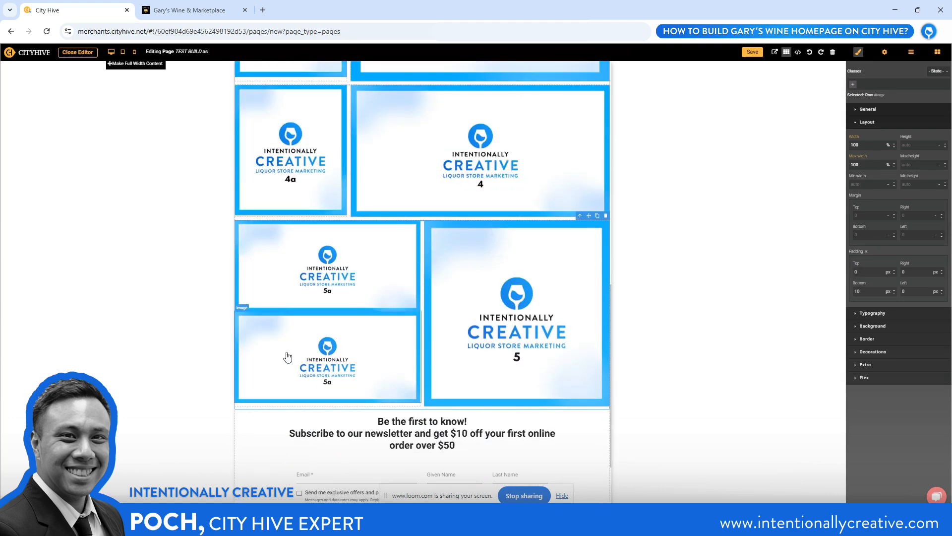
{"action": "left_click", "coordinate": [287, 357]}
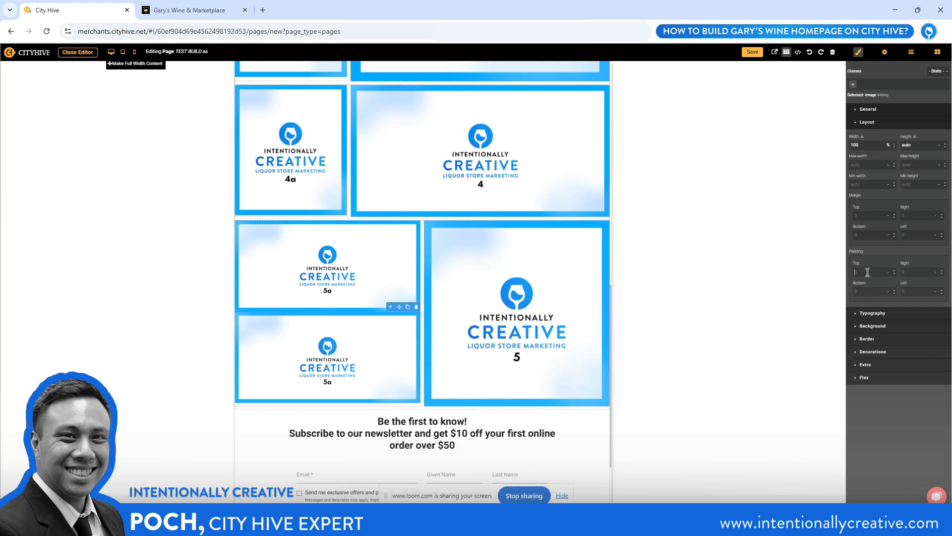
{"action": "key", "text": "Return"}
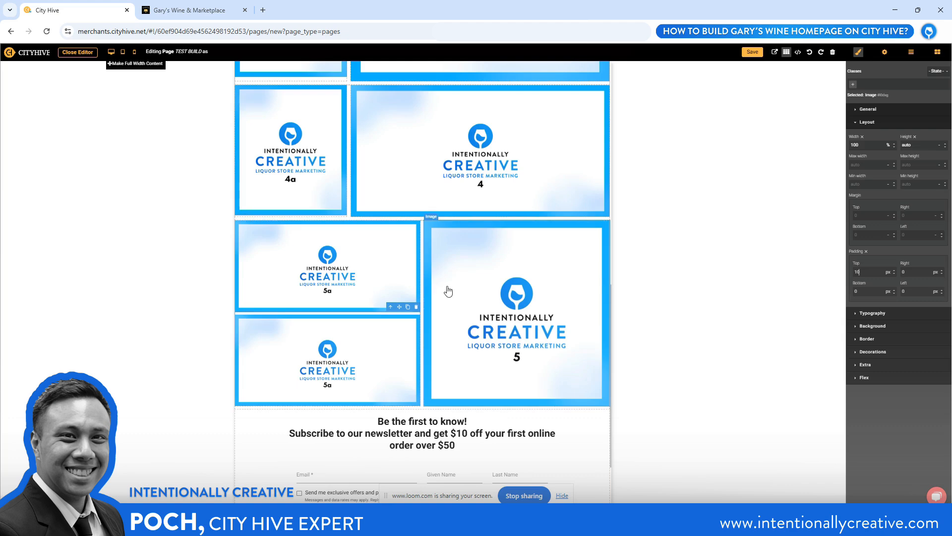
Examine the spacing of the image tiles down to the newsletter form and compare the layout with Gary's Wine homepage
{"action": "scroll", "coordinate": [496, 292], "scroll_direction": "down", "scroll_amount": 2}
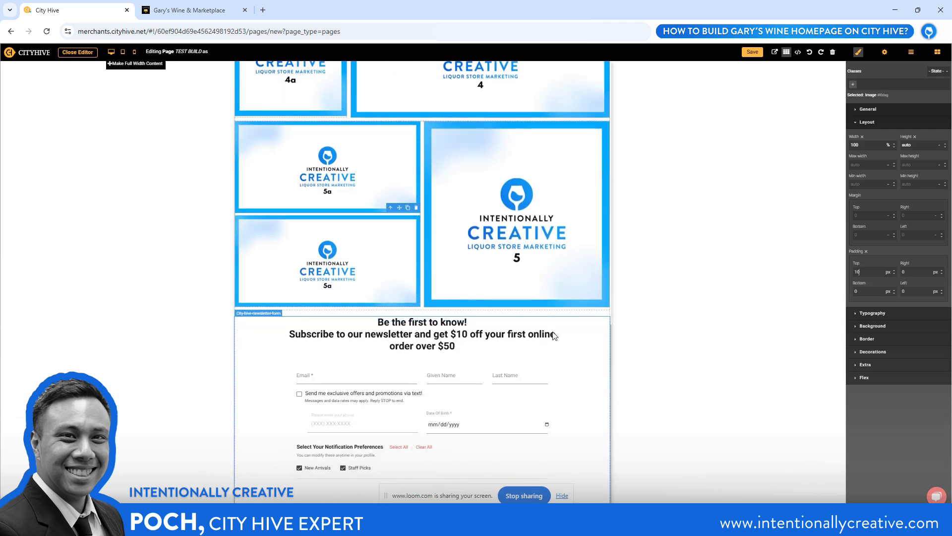
{"action": "scroll", "coordinate": [389, 339], "scroll_direction": "up", "scroll_amount": 3}
{"action": "scroll", "coordinate": [546, 317], "scroll_direction": "up", "scroll_amount": 5}
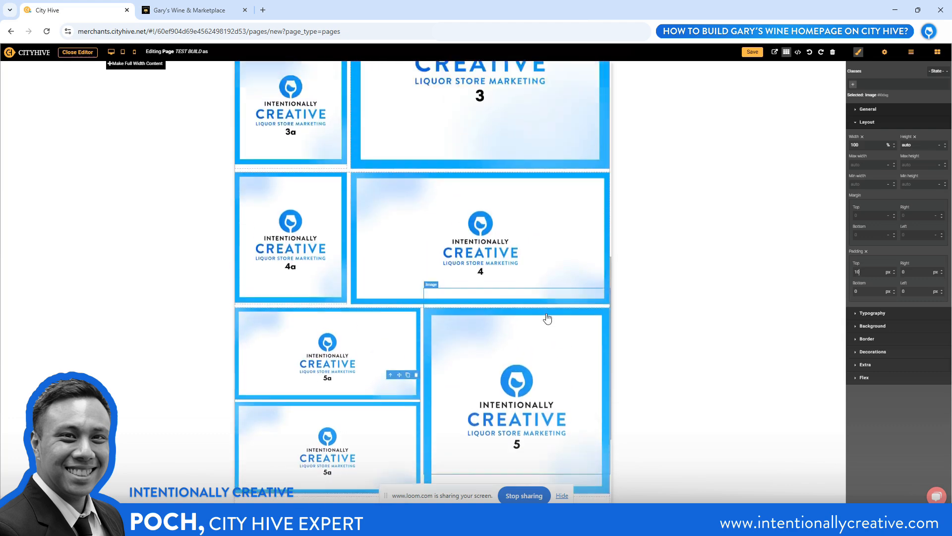
{"action": "scroll", "coordinate": [546, 316], "scroll_direction": "up", "scroll_amount": 4}
{"action": "scroll", "coordinate": [546, 318], "scroll_direction": "down", "scroll_amount": 5}
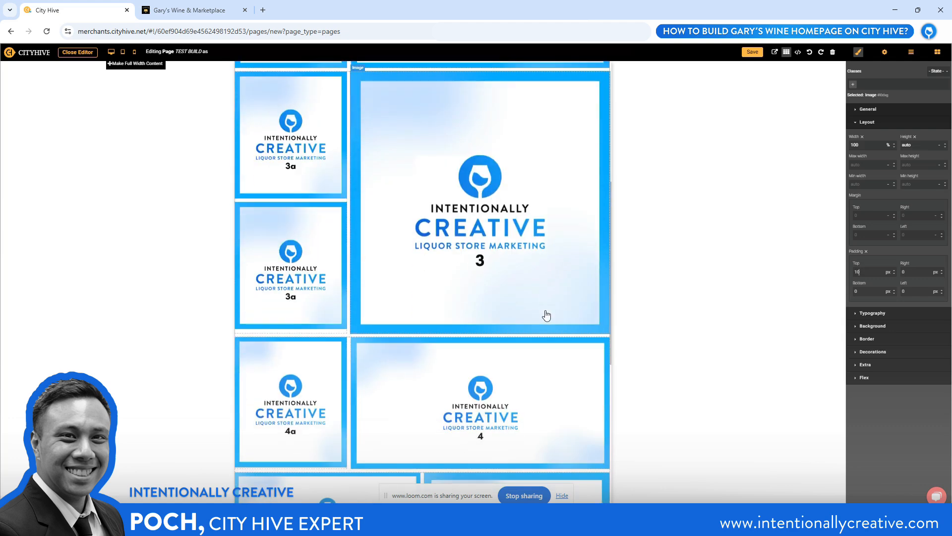
{"action": "scroll", "coordinate": [533, 318], "scroll_direction": "down", "scroll_amount": 3}
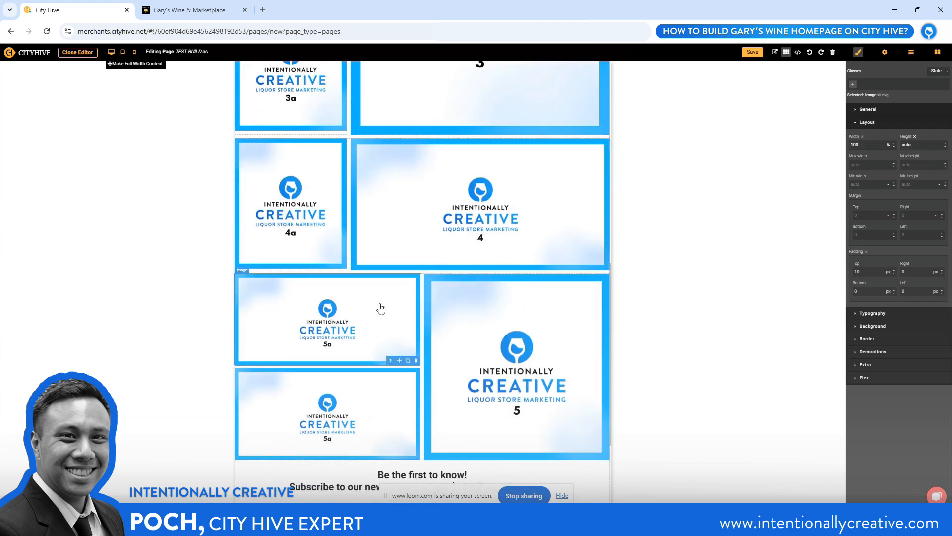
{"action": "scroll", "coordinate": [425, 357], "scroll_direction": "up", "scroll_amount": 5}
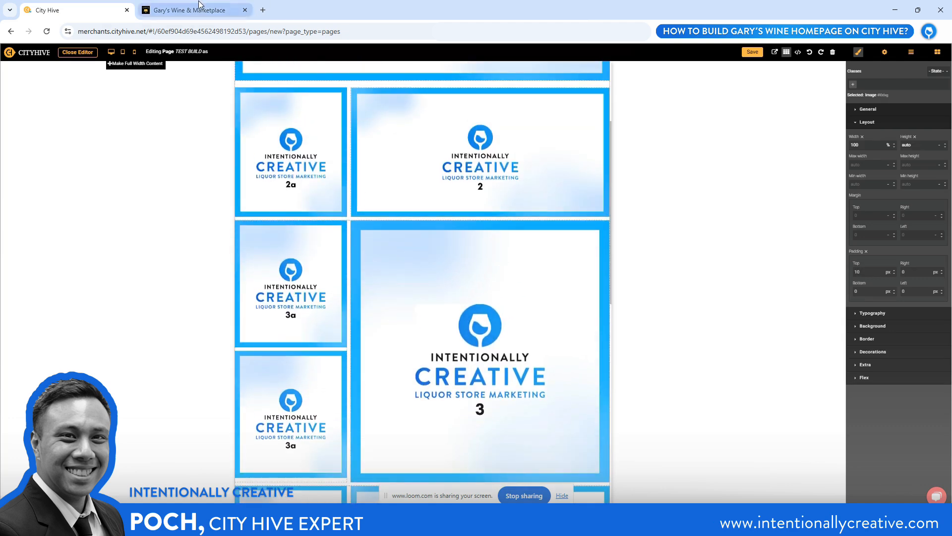
{"action": "left_click", "coordinate": [189, 10]}
{"action": "scroll", "coordinate": [404, 246], "scroll_direction": "up", "scroll_amount": 10}
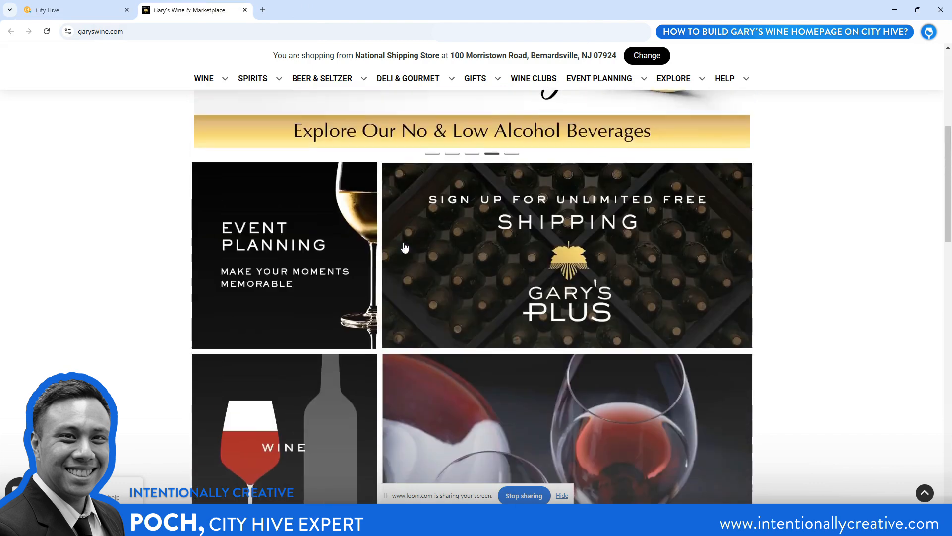
{"action": "scroll", "coordinate": [405, 246], "scroll_direction": "up", "scroll_amount": 3}
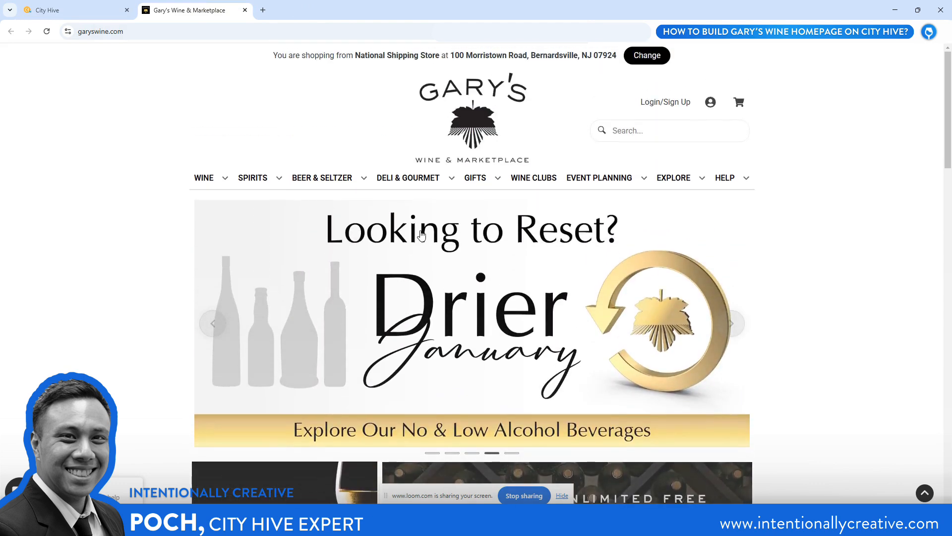
{"action": "left_click", "coordinate": [79, 10]}
{"action": "scroll", "coordinate": [423, 340], "scroll_direction": "up", "scroll_amount": 3}
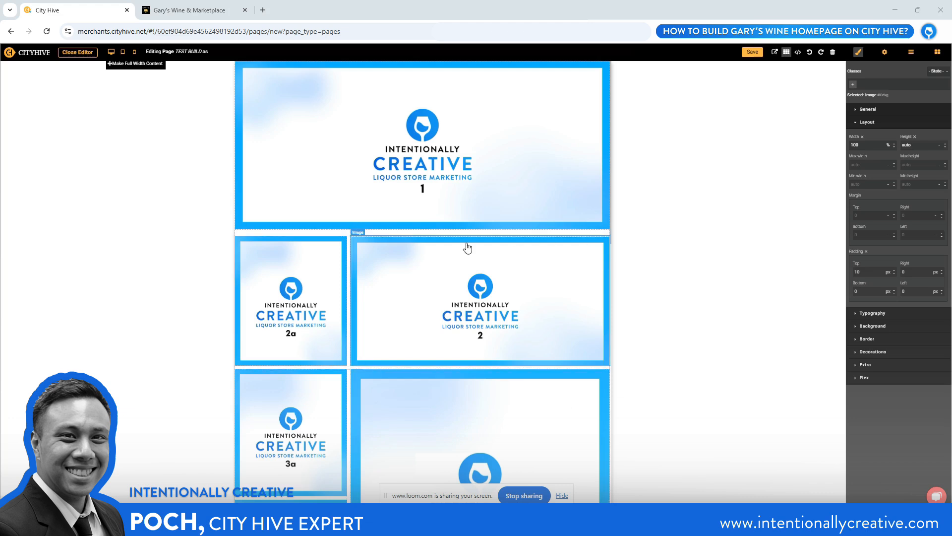
{"action": "left_click", "coordinate": [516, 292]}
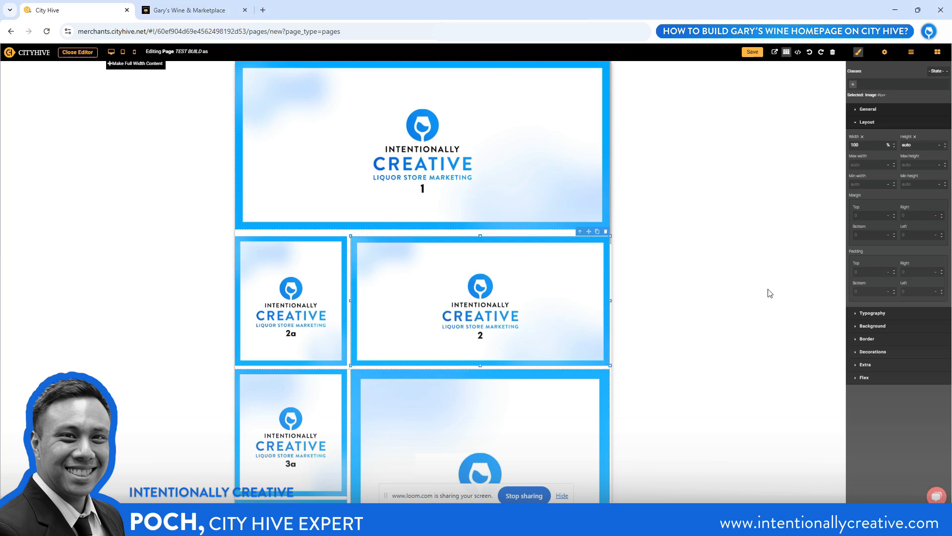
{"action": "left_click", "coordinate": [886, 53]}
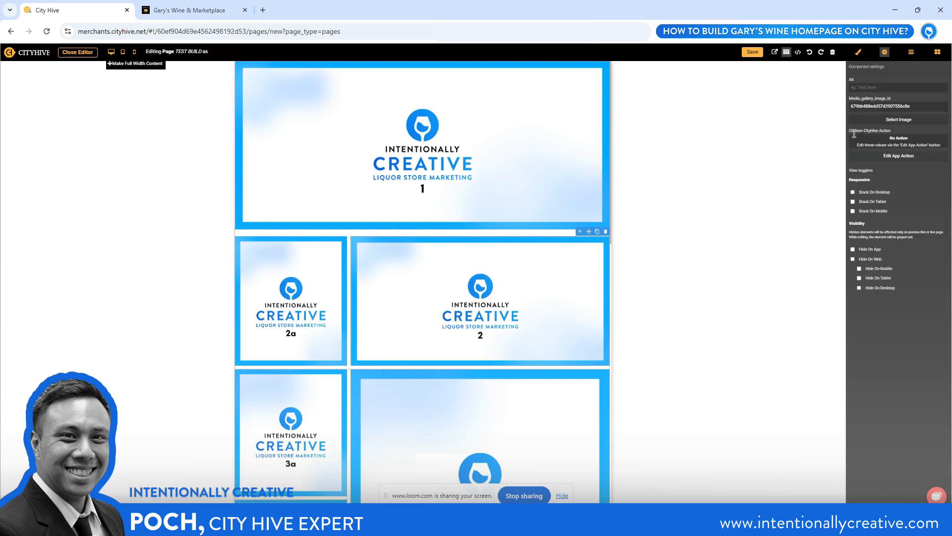
{"action": "left_click", "coordinate": [895, 158]}
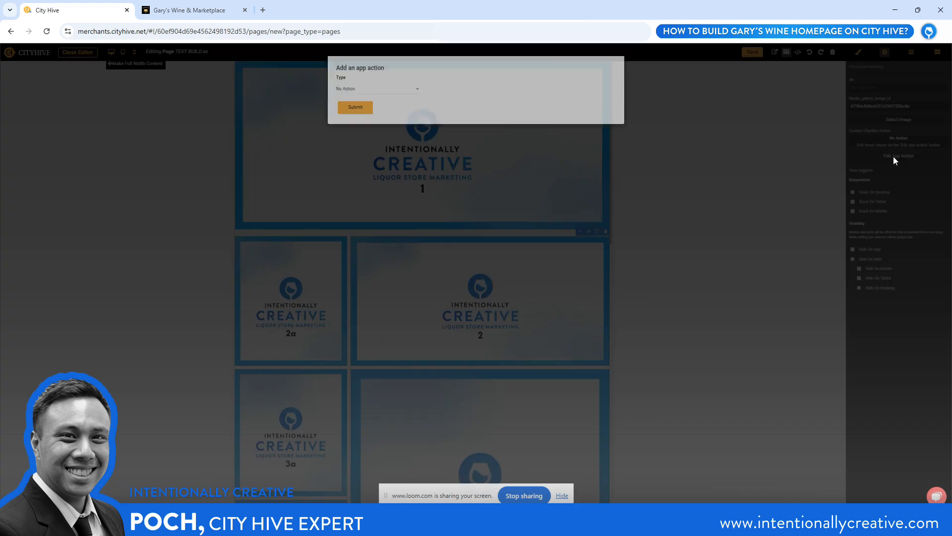
{"action": "left_click", "coordinate": [410, 91]}
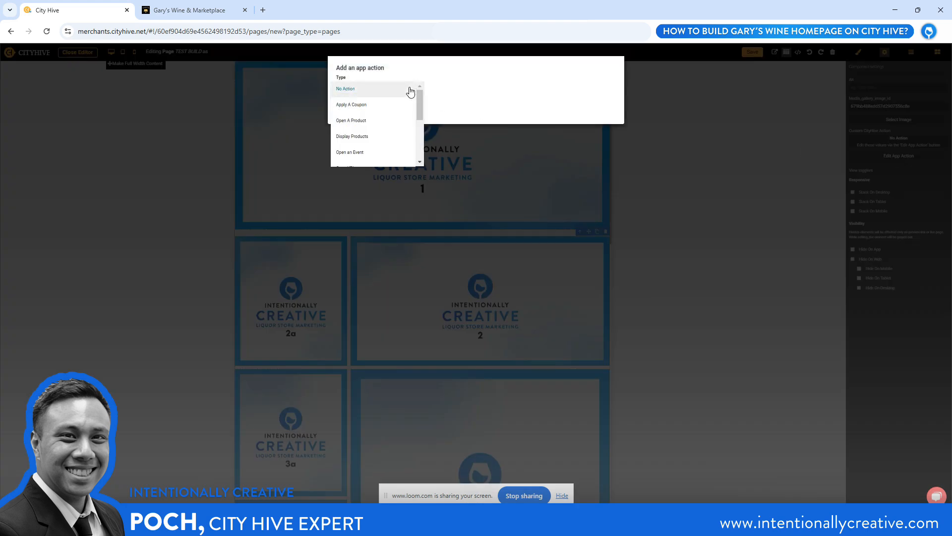
{"action": "scroll", "coordinate": [384, 102], "scroll_direction": "down", "scroll_amount": 1}
{"action": "left_click", "coordinate": [362, 119]}
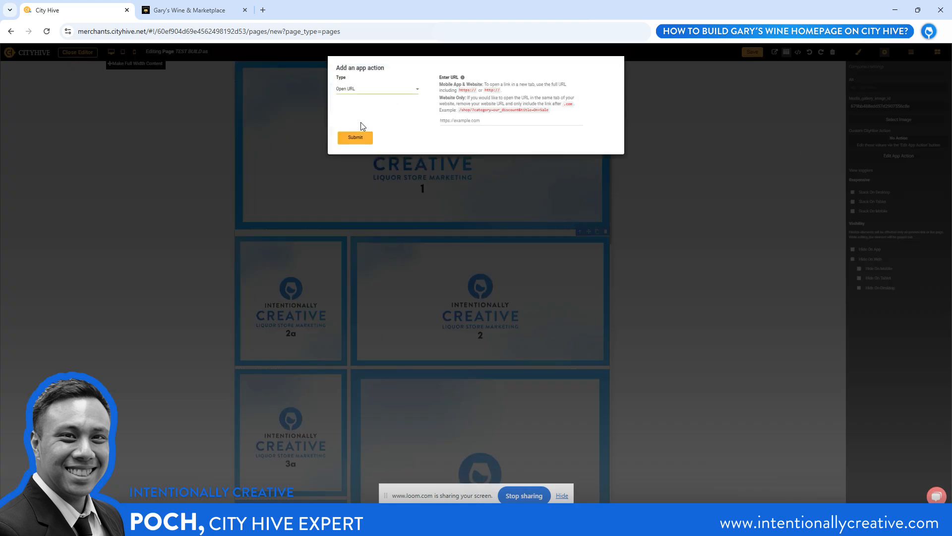
{"action": "left_click", "coordinate": [452, 121]}
{"action": "type", "text": "https://intentionallycreative.com/"}
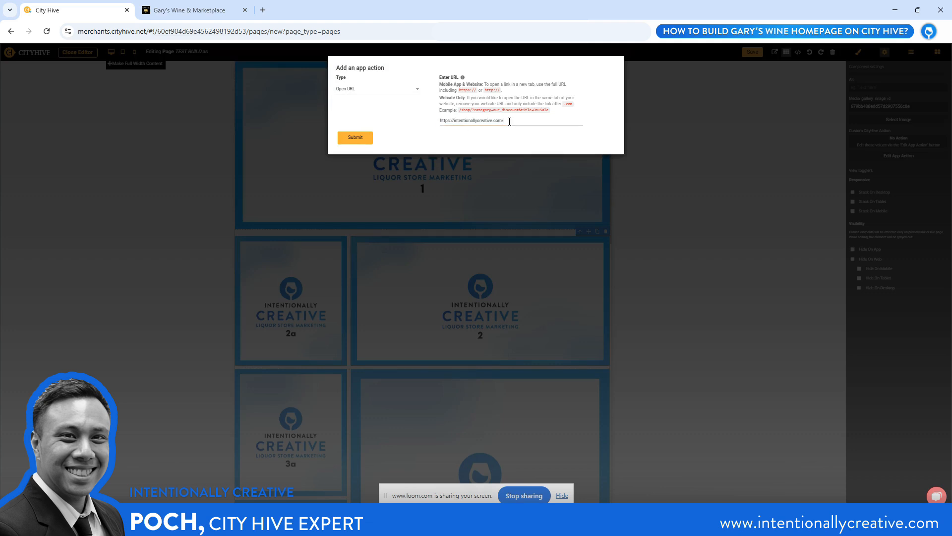
{"action": "left_click", "coordinate": [355, 138]}
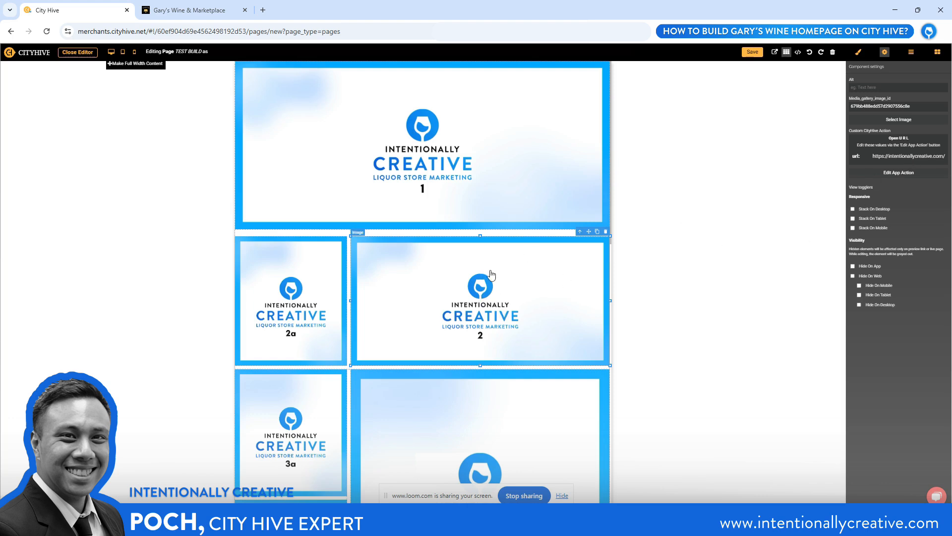
{"action": "scroll", "coordinate": [500, 270], "scroll_direction": "down", "scroll_amount": 7}
{"action": "scroll", "coordinate": [500, 270], "scroll_direction": "down", "scroll_amount": 5}
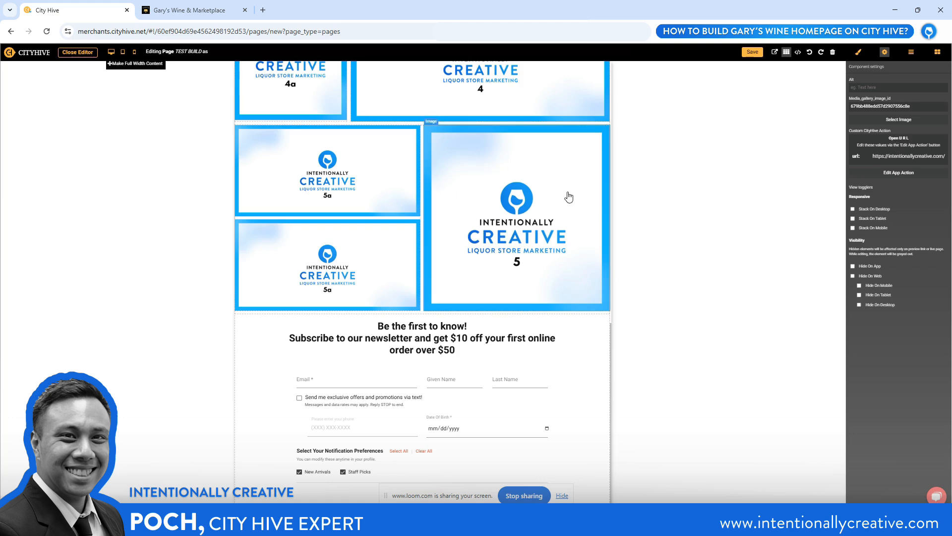
Switch to Gary's Wine & Marketplace homepage and compare its banner and image tiles with the test build
{"action": "key", "text": "ctrl+Tab"}
{"action": "scroll", "coordinate": [453, 218], "scroll_direction": "down", "scroll_amount": 6}
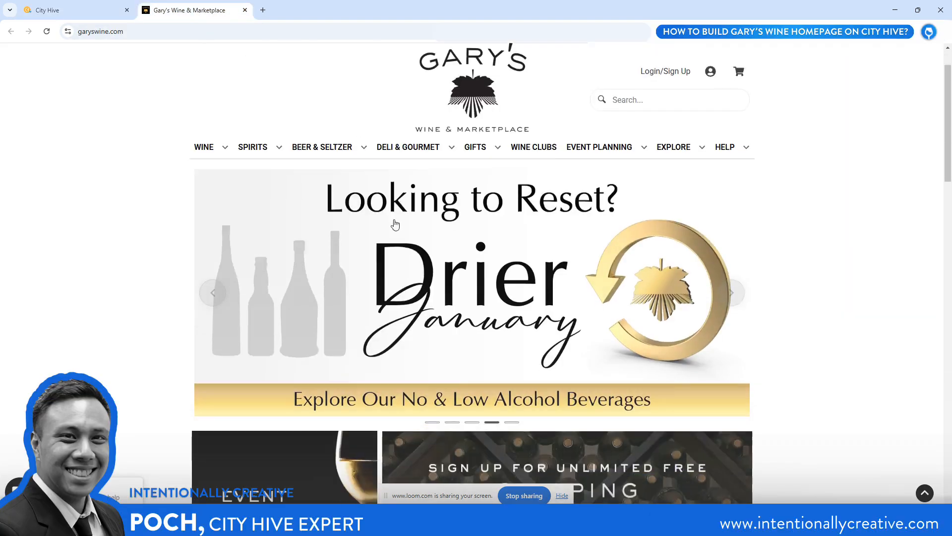
{"action": "scroll", "coordinate": [395, 225], "scroll_direction": "down", "scroll_amount": 3}
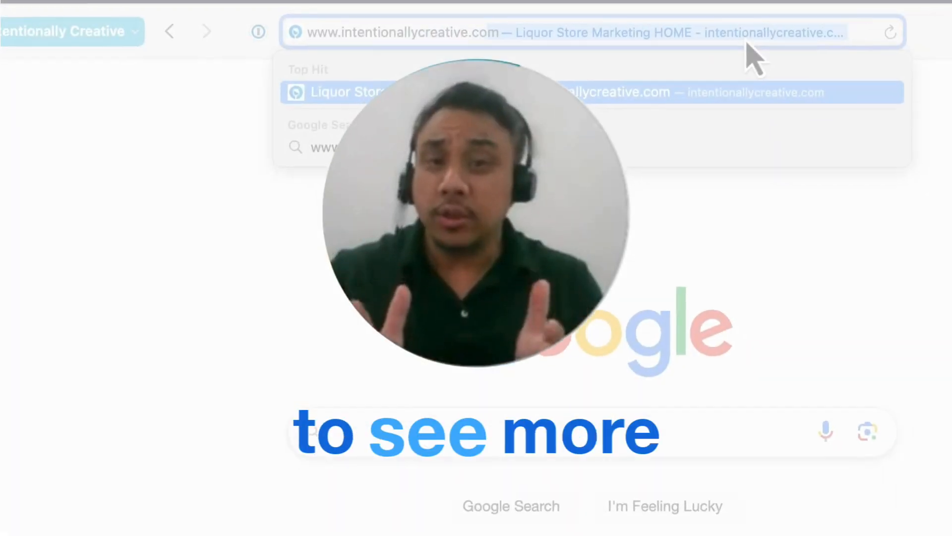
{"action": "key", "text": "Return"}
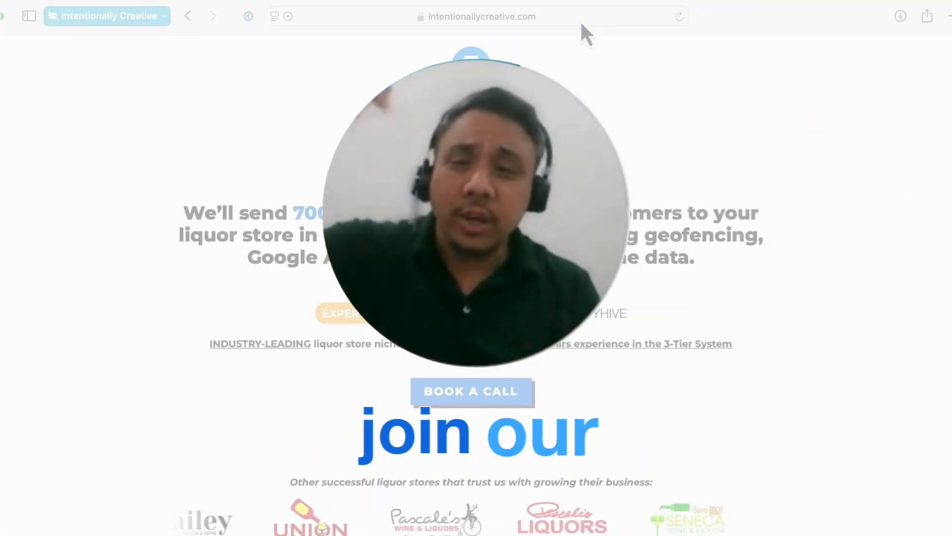
{"action": "scroll", "coordinate": [618, 138], "scroll_direction": "down", "scroll_amount": 10}
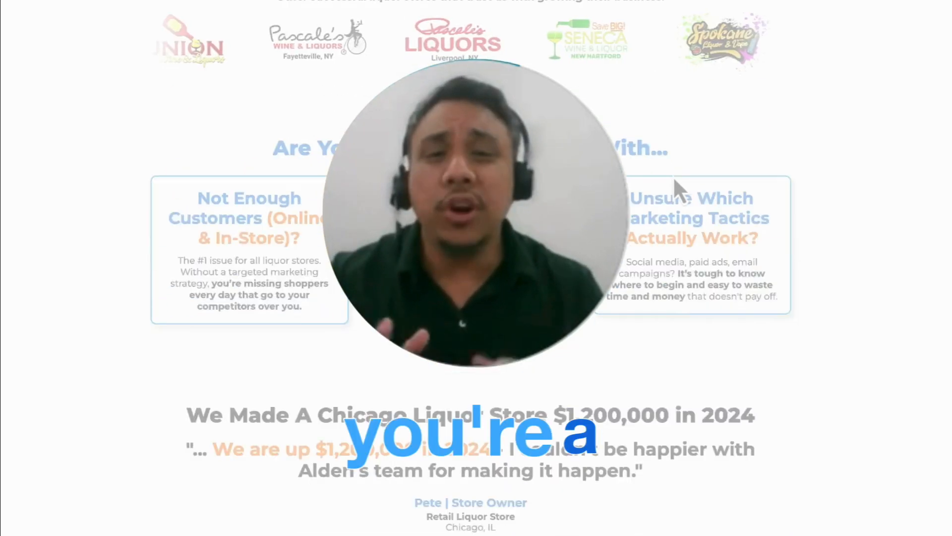
{"action": "scroll", "coordinate": [674, 177], "scroll_direction": "down", "scroll_amount": 15}
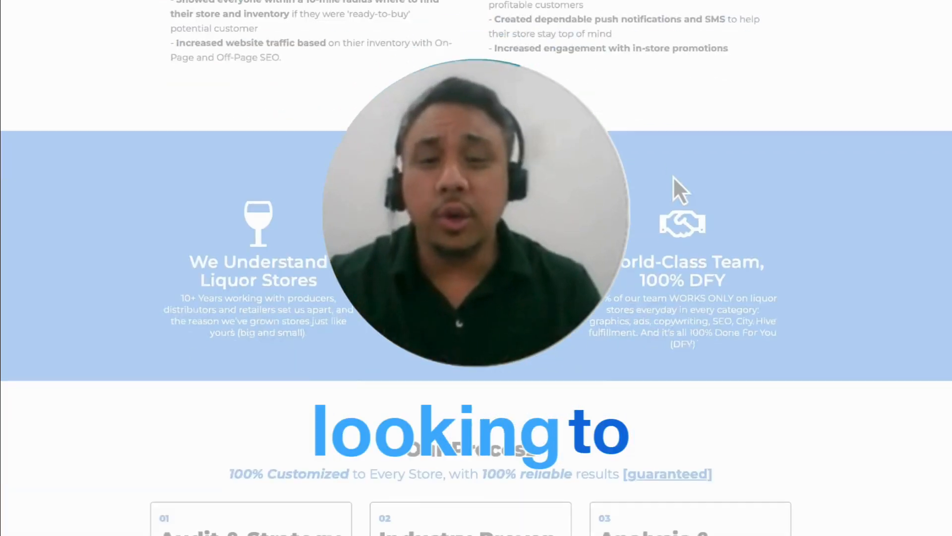
{"action": "scroll", "coordinate": [674, 176], "scroll_direction": "down", "scroll_amount": 15}
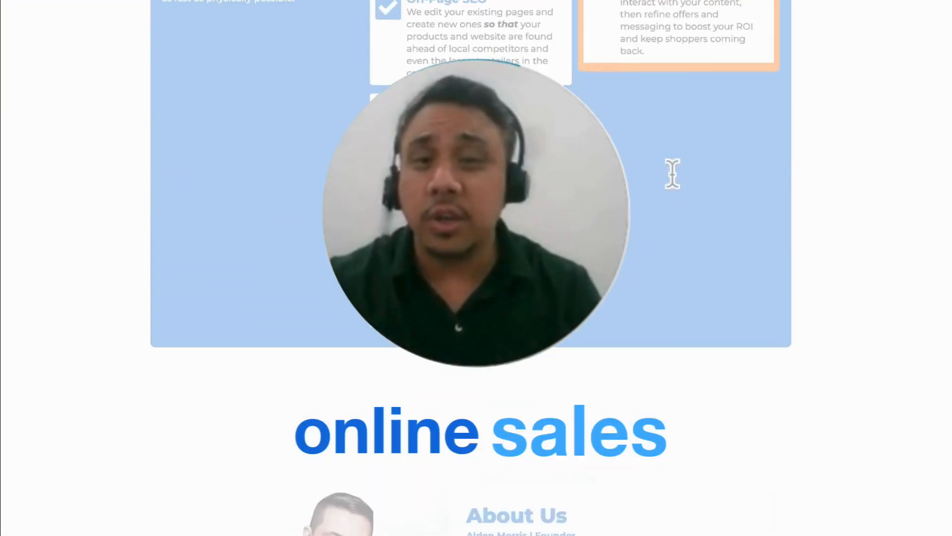
{"action": "scroll", "coordinate": [674, 181], "scroll_direction": "down", "scroll_amount": 15}
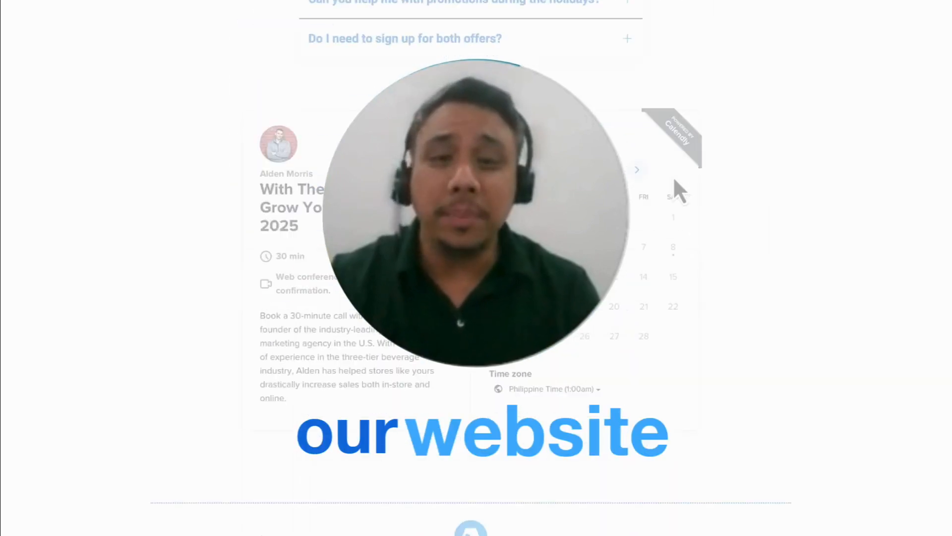
{"action": "scroll", "coordinate": [674, 179], "scroll_direction": "up", "scroll_amount": 20}
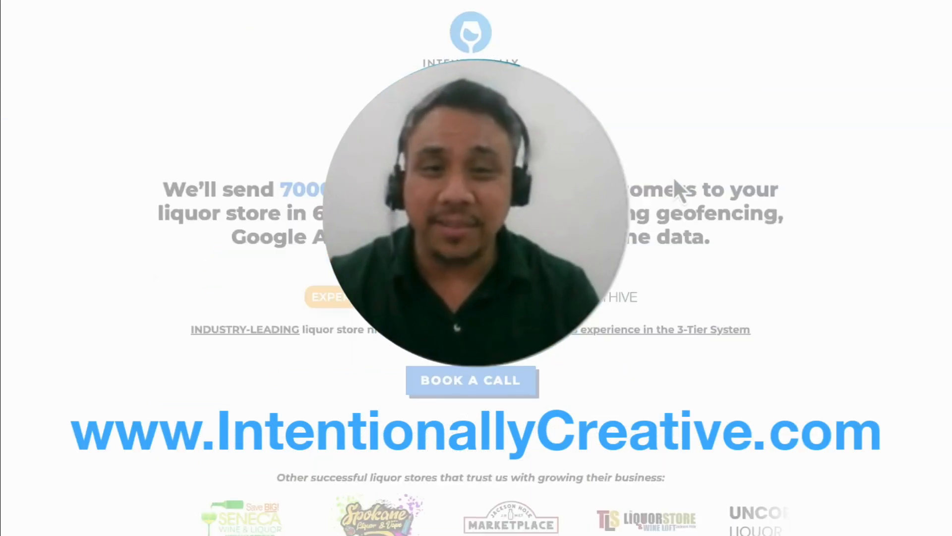